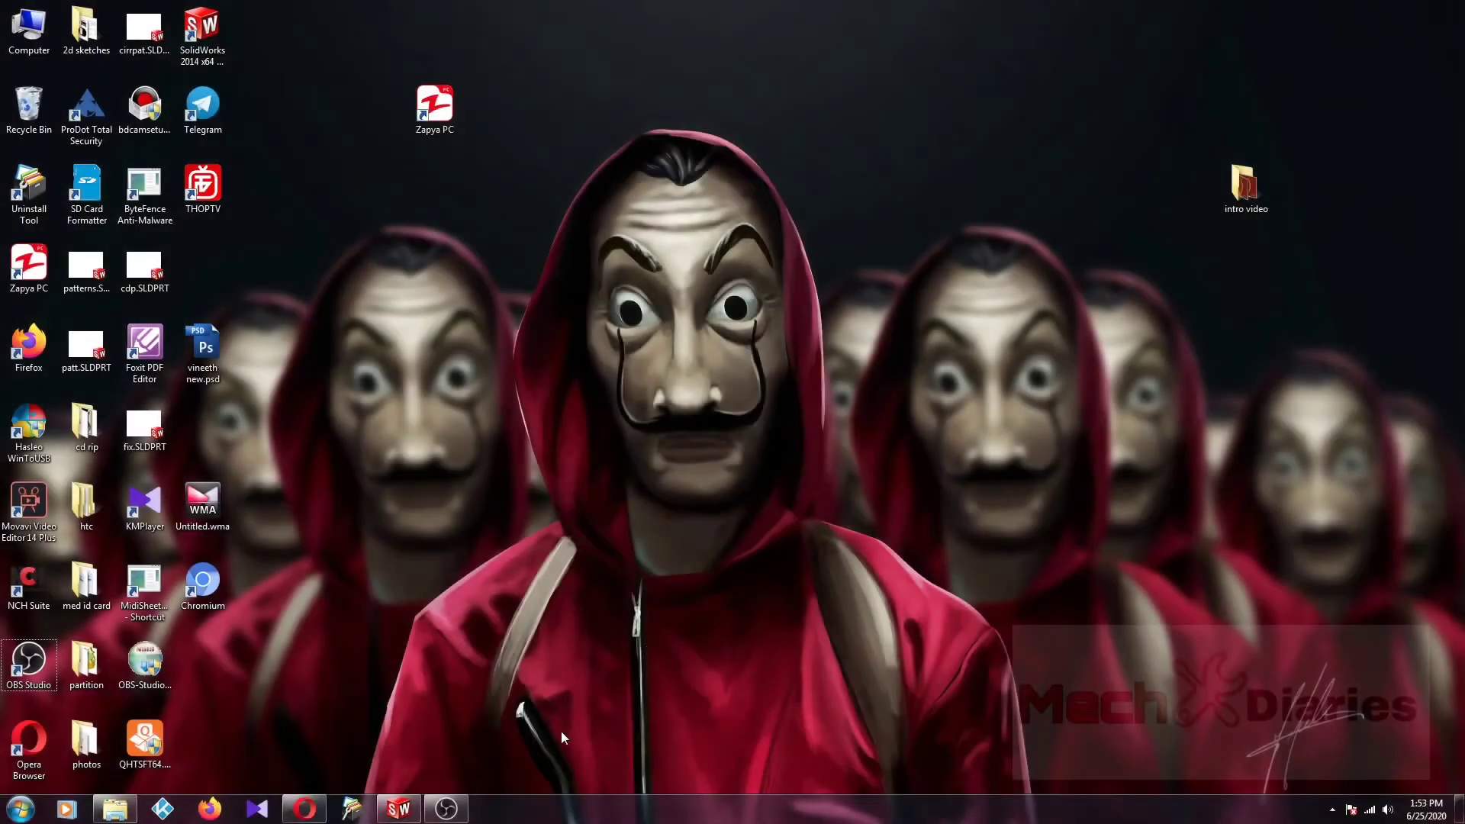
# Step: Launch SolidWorks 2014 from the Windows taskbar
pyautogui.click(413, 808)
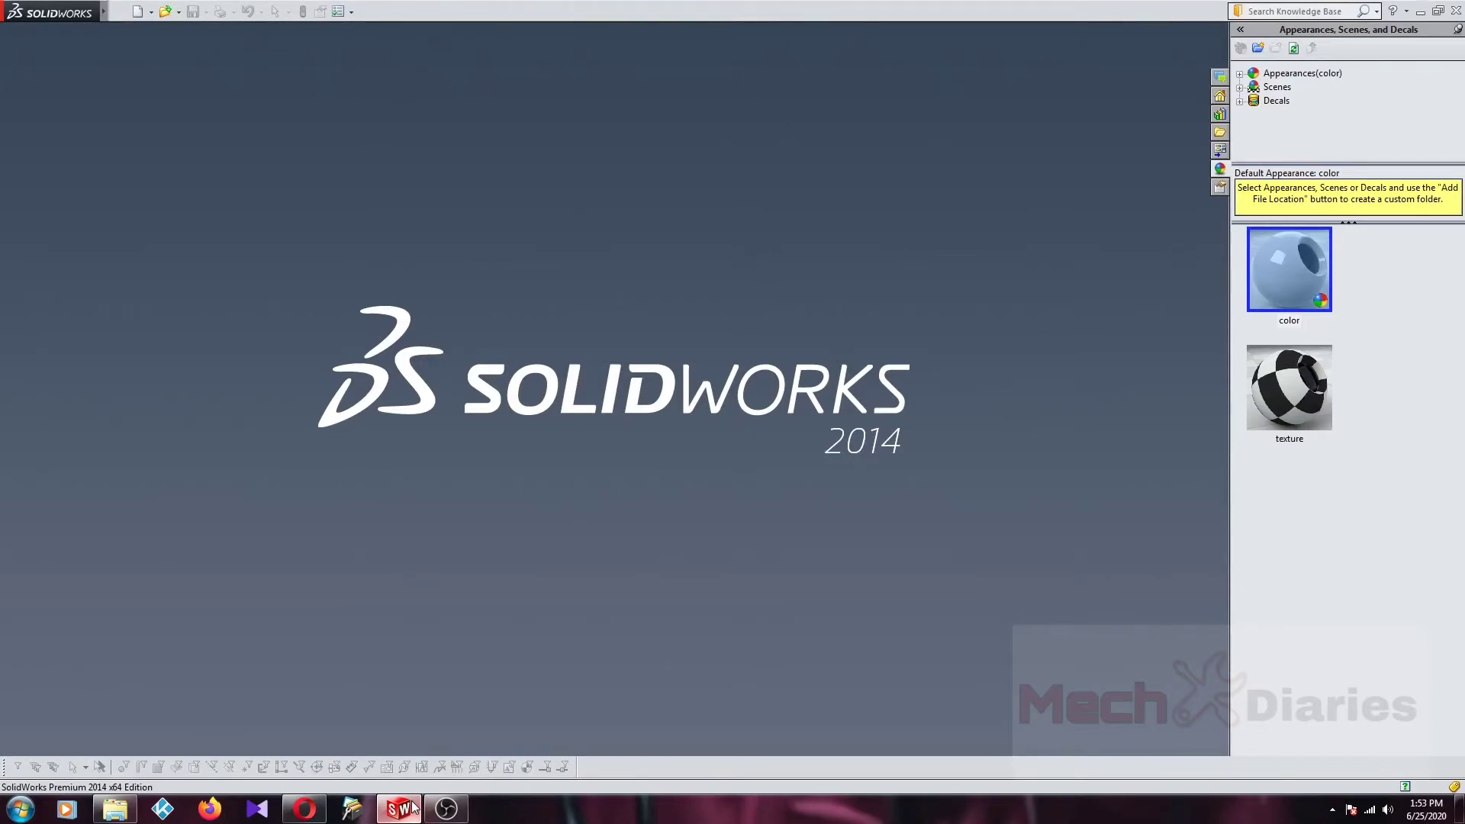
# Step: Create a new part, Part5, and start an Extruded Boss sketch on the Front Plane
pyautogui.click(135, 13)
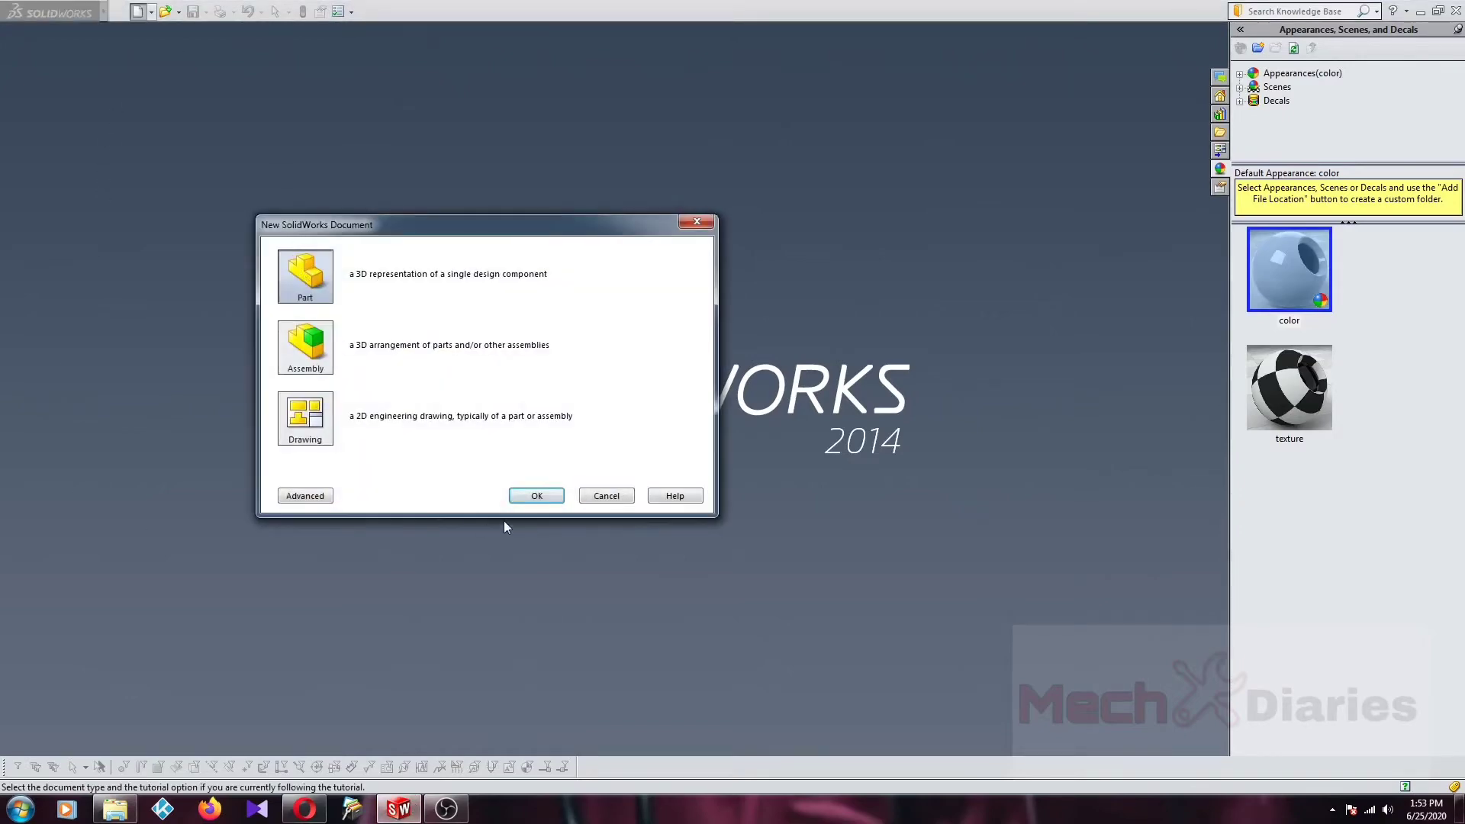
pyautogui.click(551, 496)
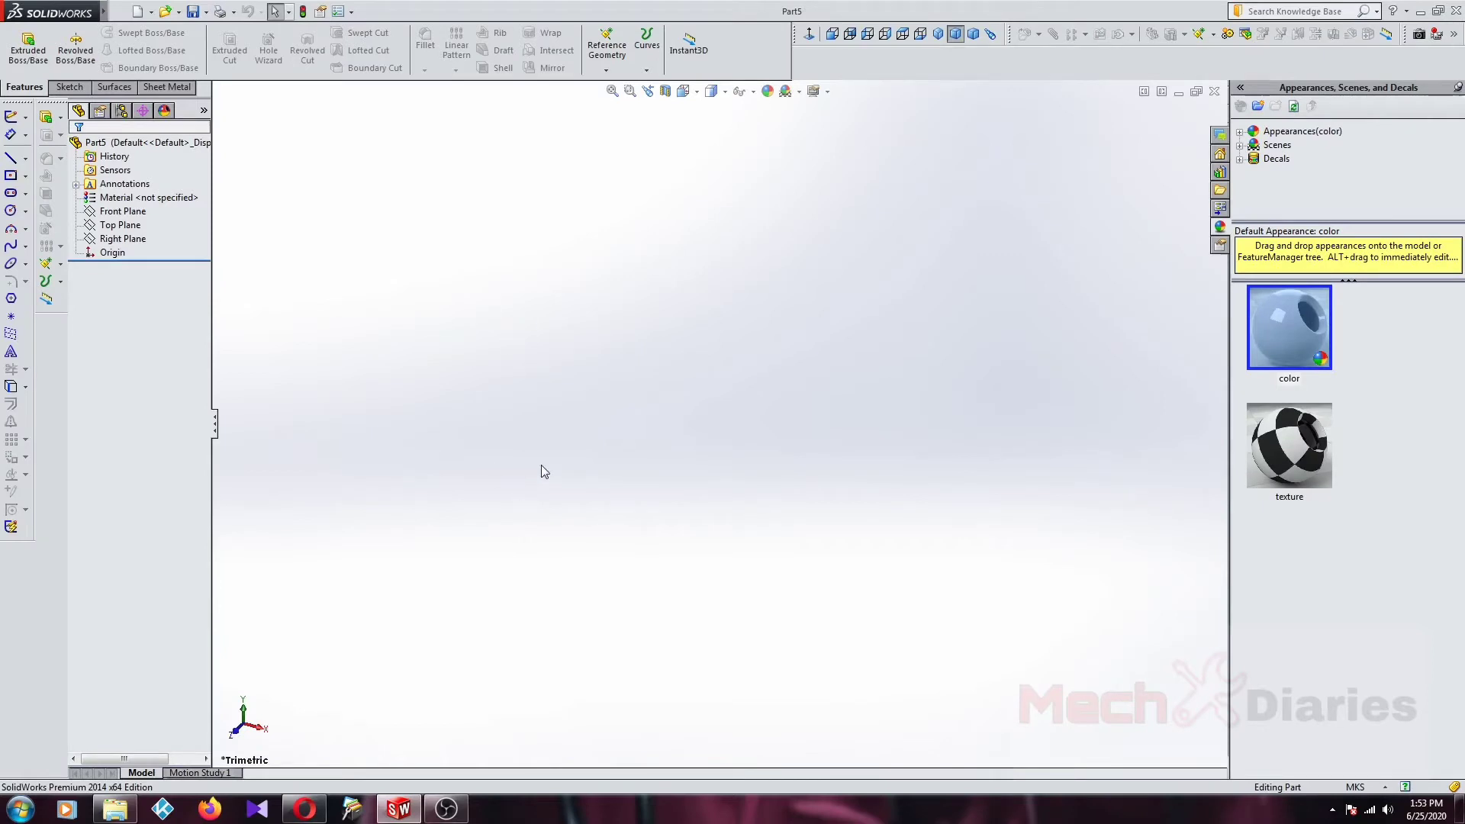
pyautogui.click(70, 88)
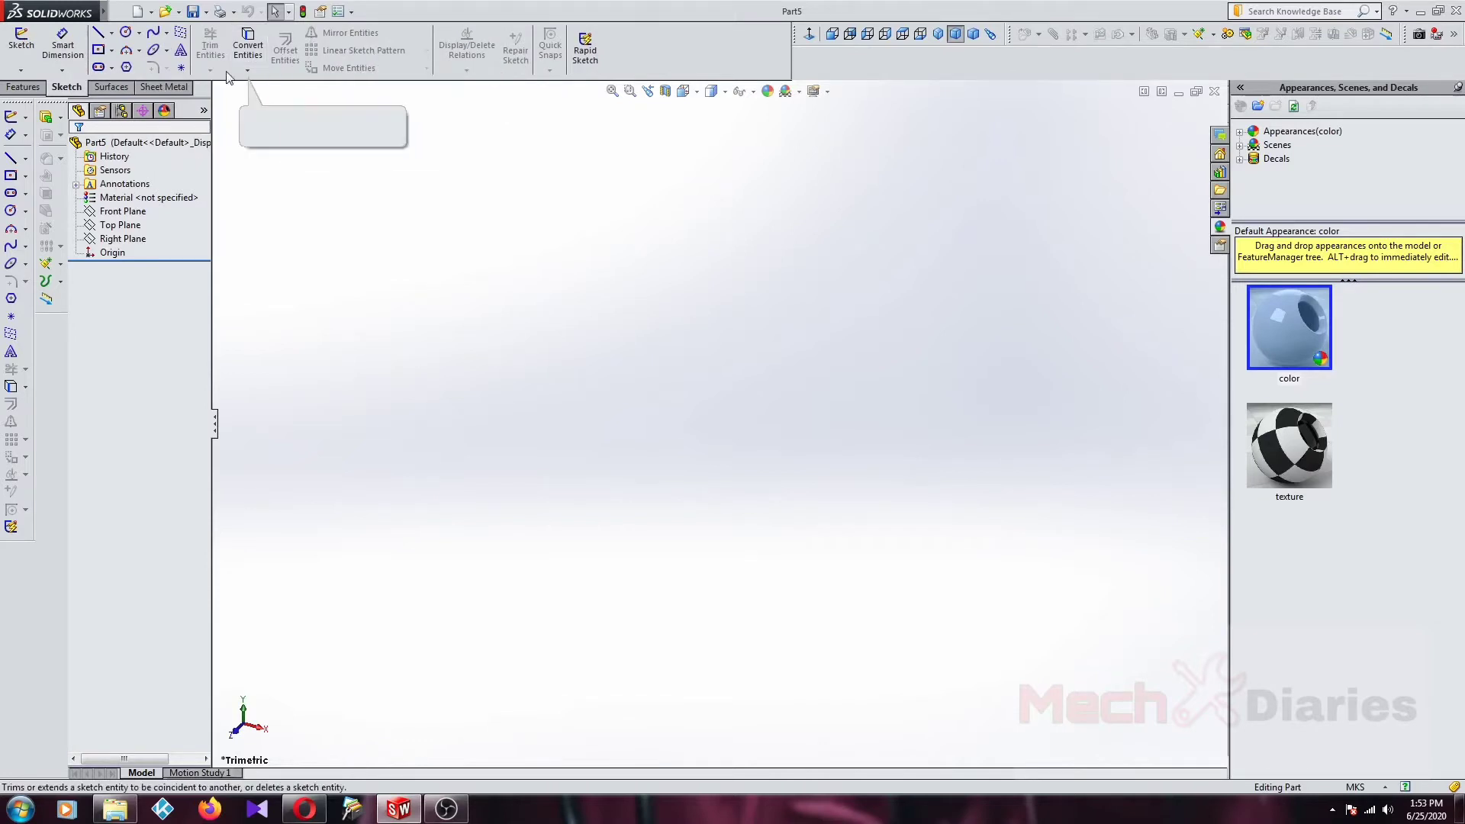
pyautogui.click(31, 88)
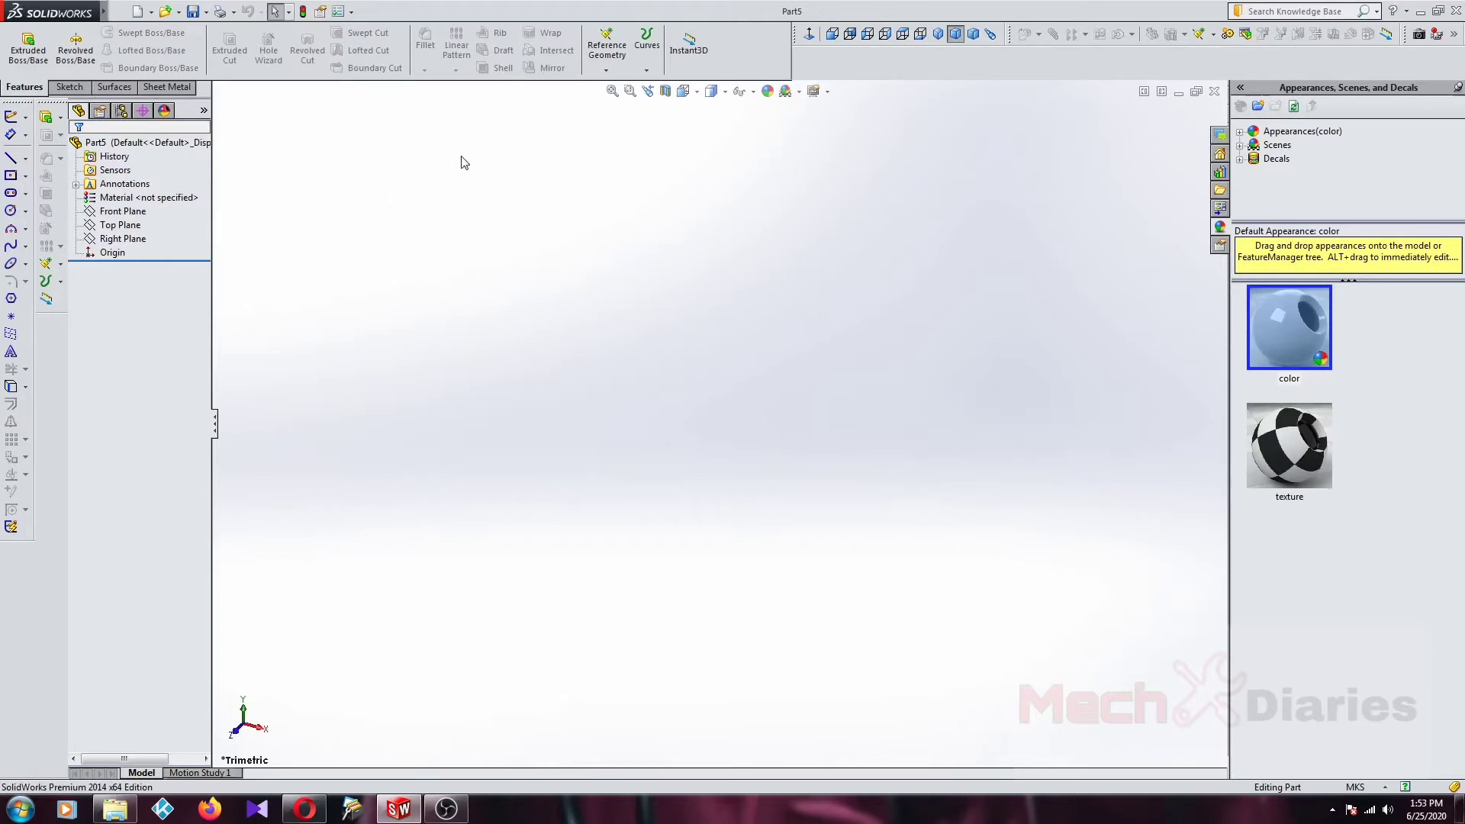
pyautogui.click(92, 142)
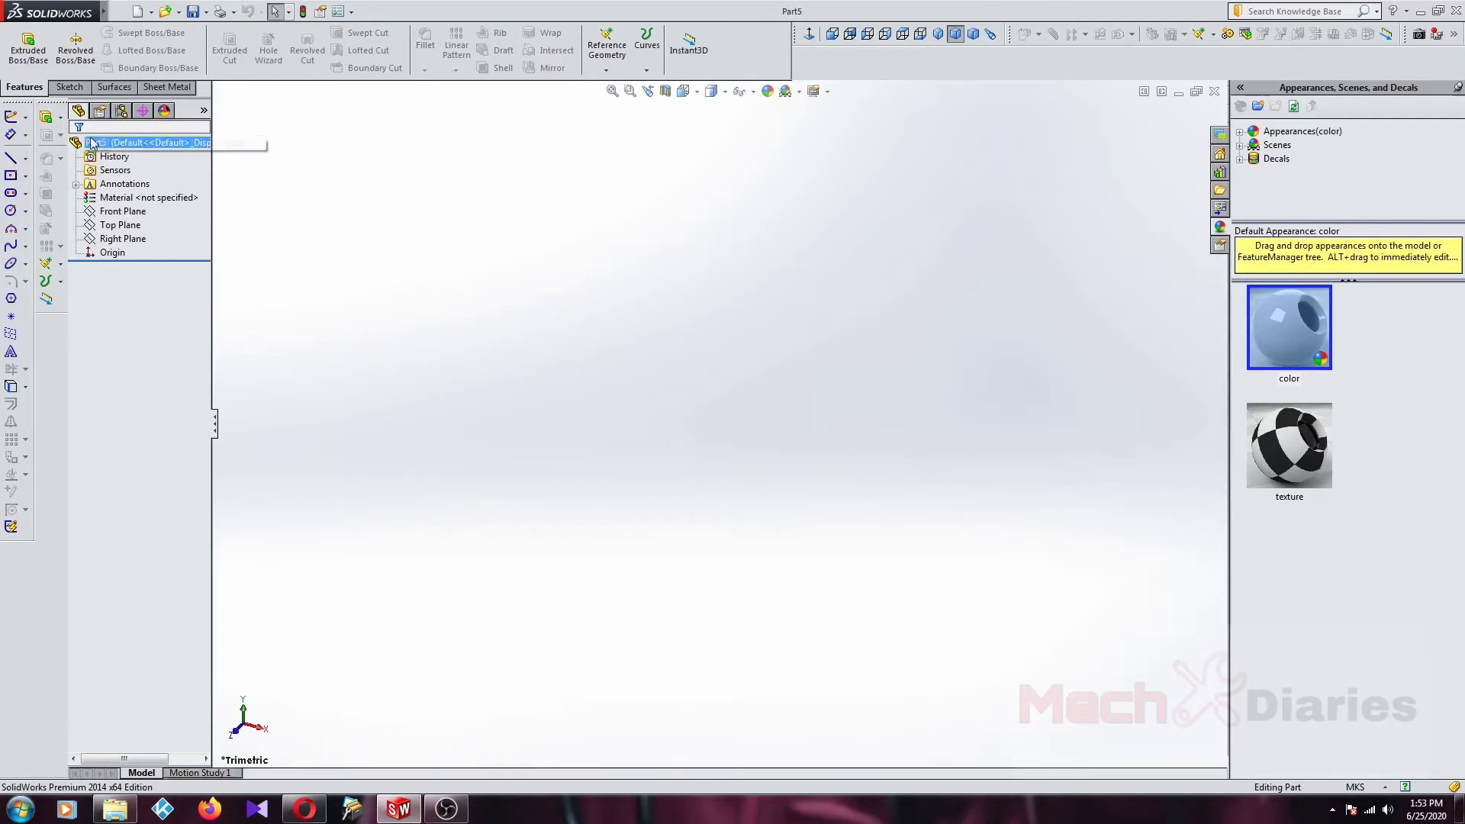
pyautogui.click(46, 116)
pyautogui.click(628, 265)
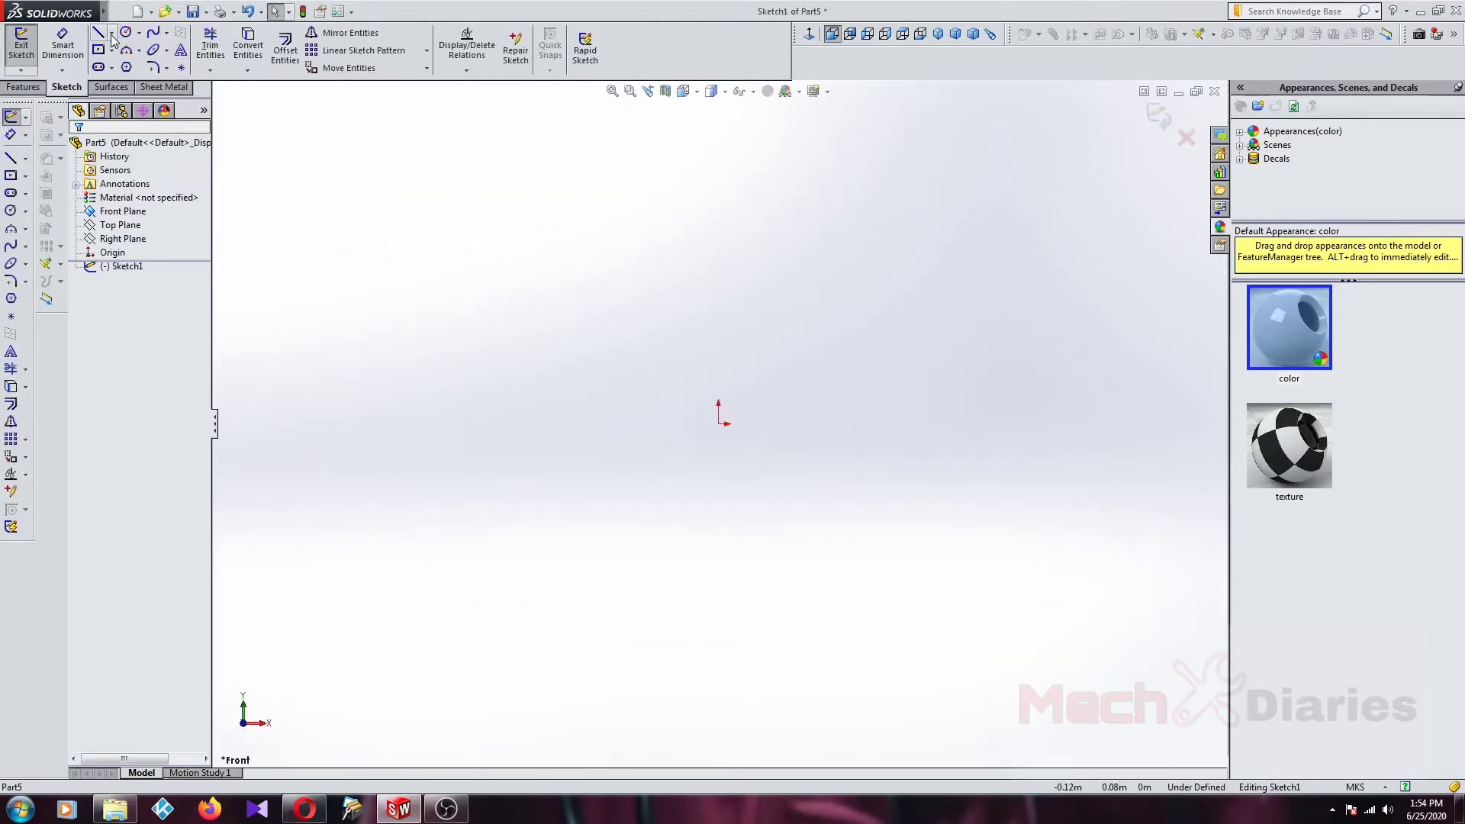
# Step: Draw a vertical line straight up from the origin
pyautogui.click(98, 32)
pyautogui.click(718, 423)
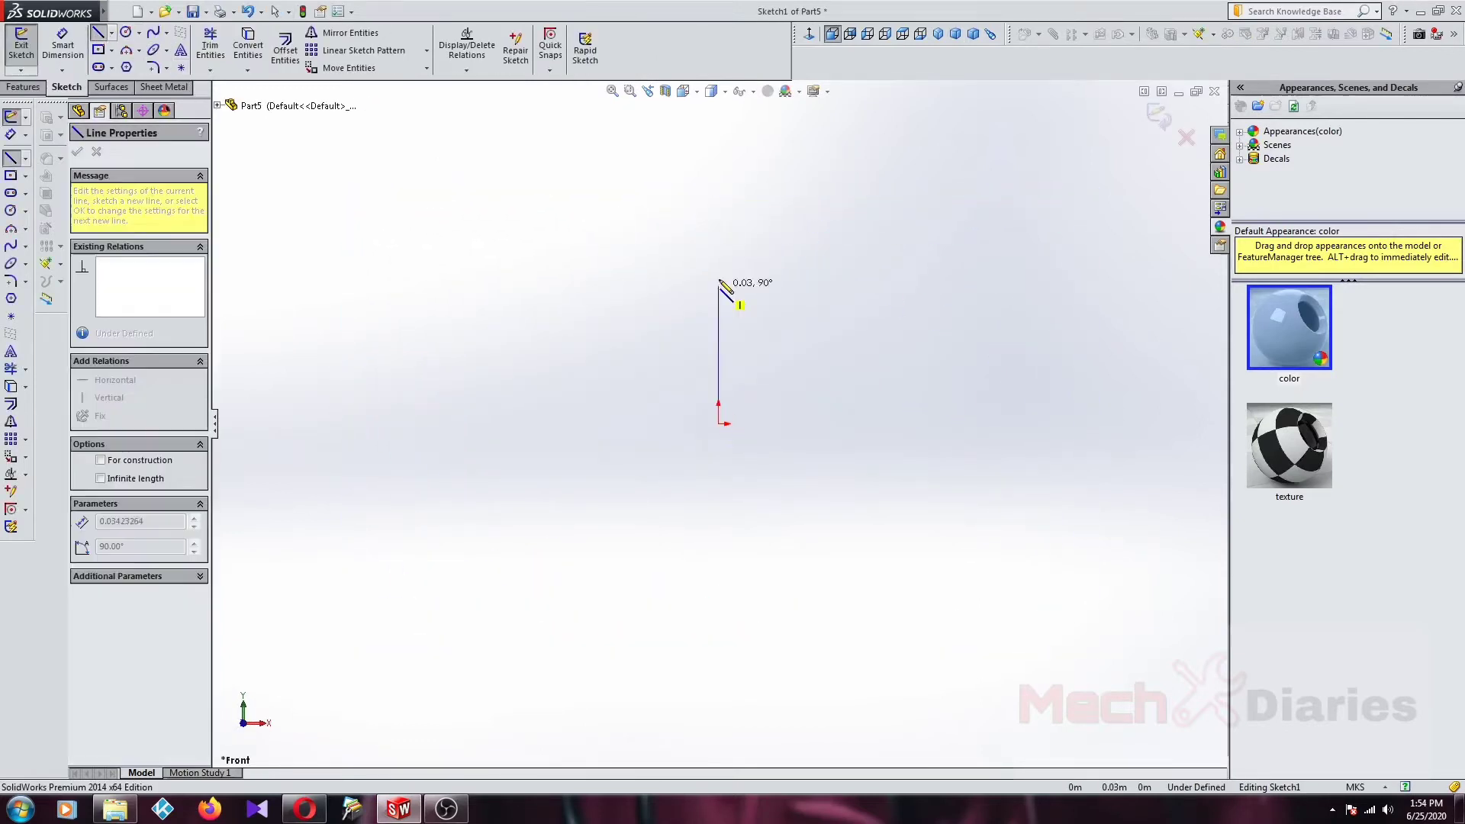
pyautogui.click(718, 172)
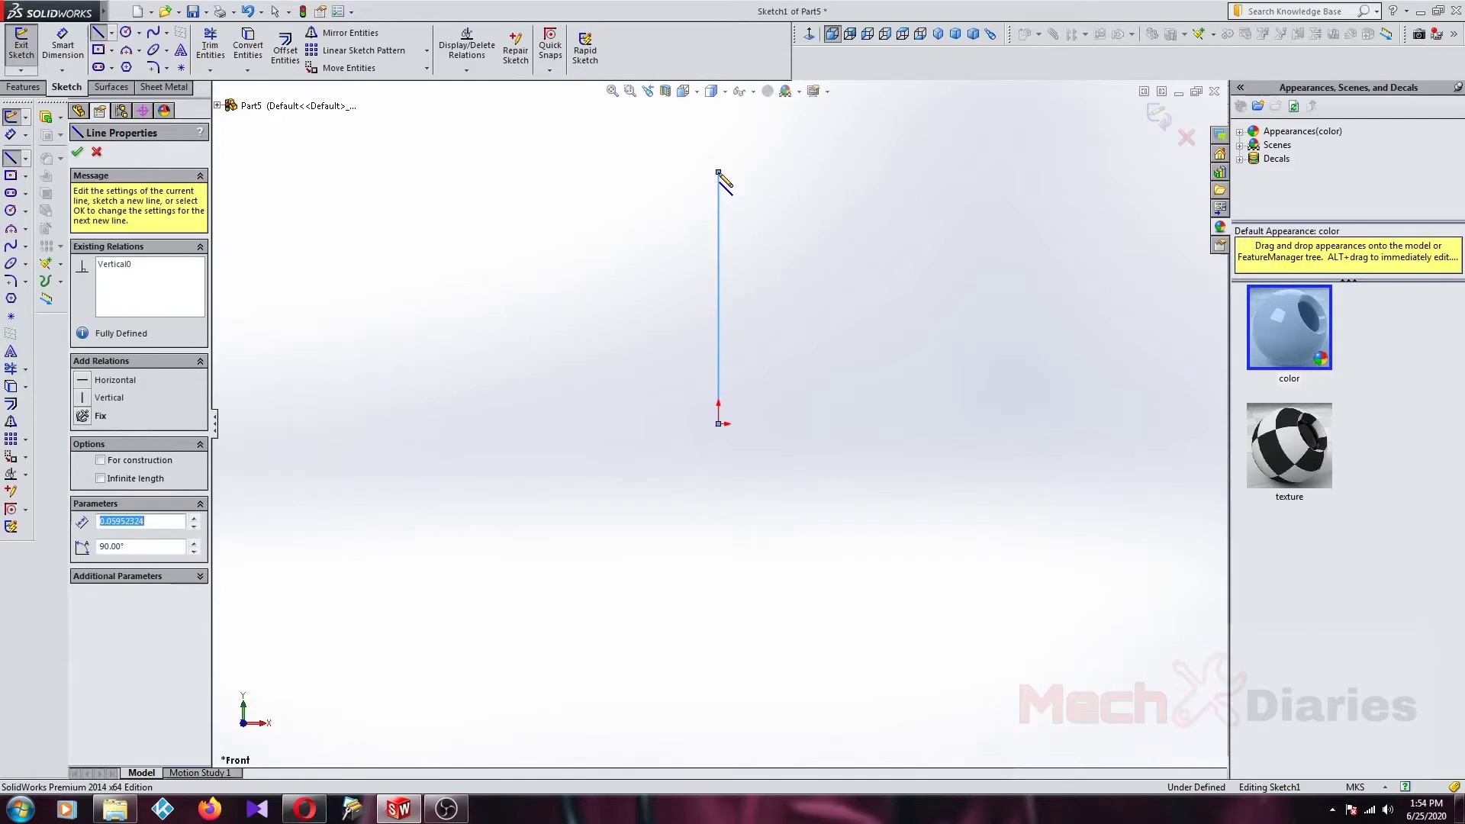
pyautogui.press('Escape')
# Step: Close the profile with a wavy spline from the line's top end back to the origin
pyautogui.click(154, 33)
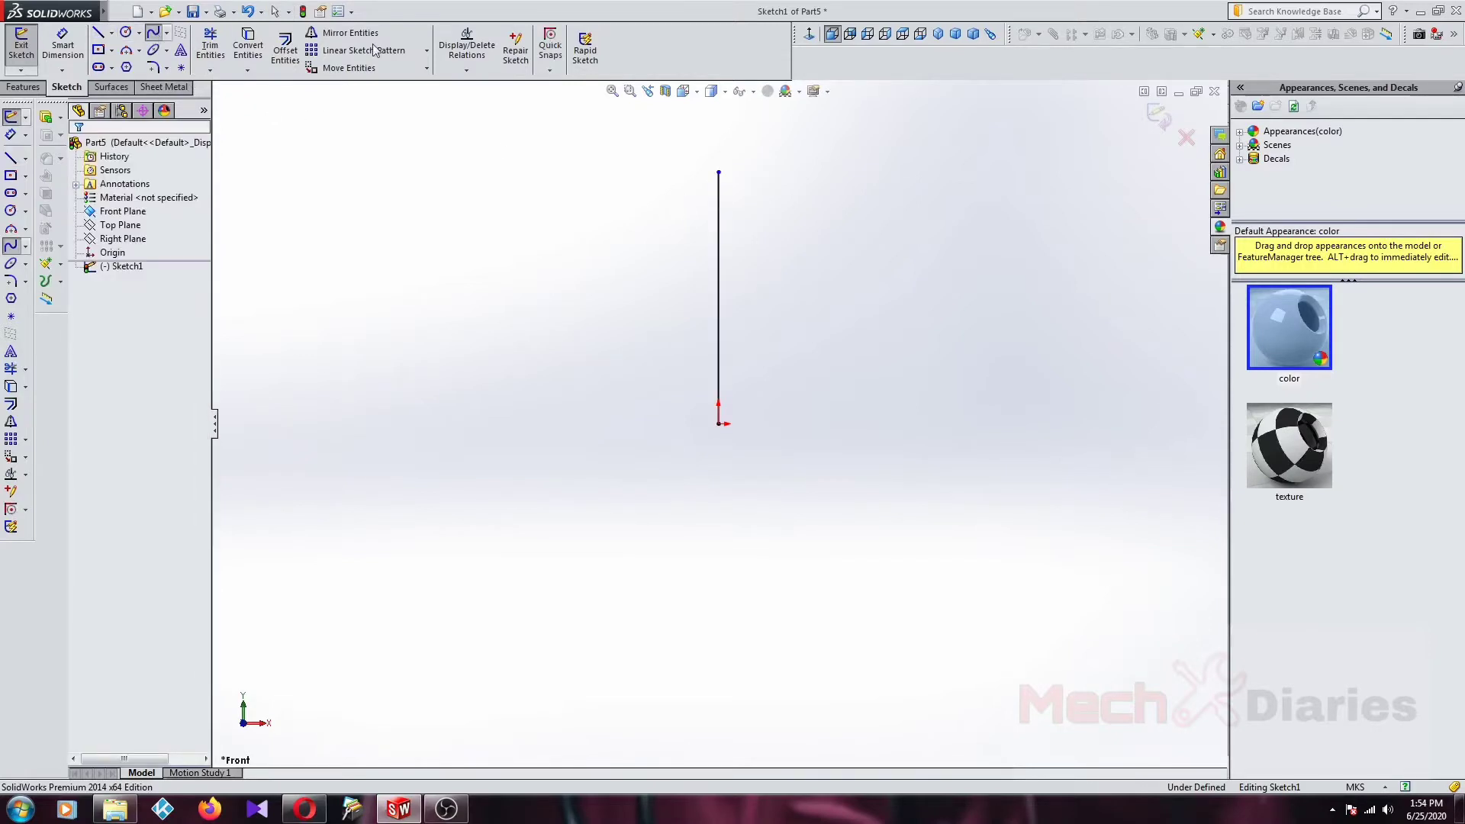
pyautogui.click(718, 173)
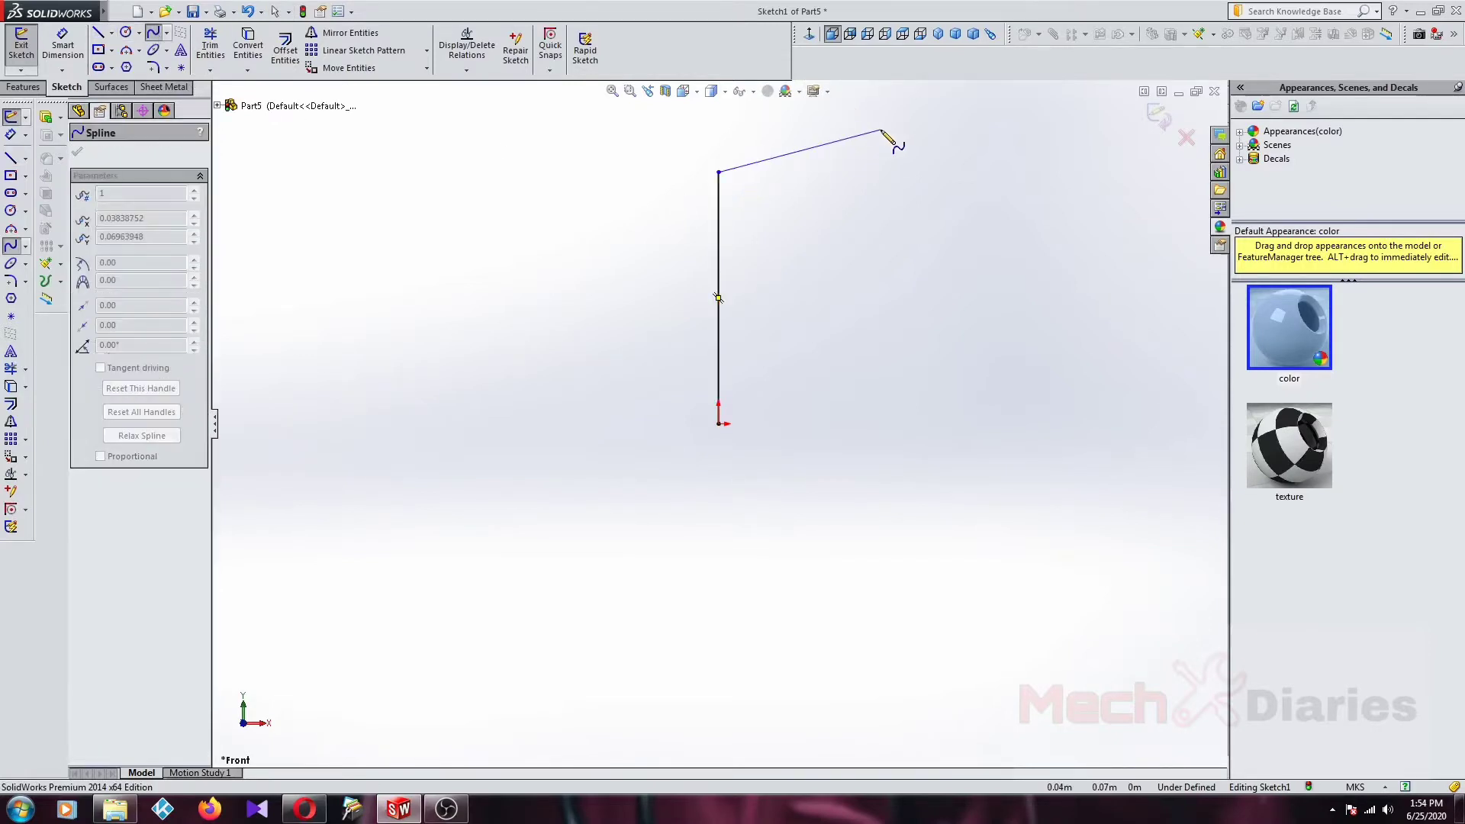
pyautogui.click(882, 130)
pyautogui.click(863, 252)
pyautogui.click(944, 267)
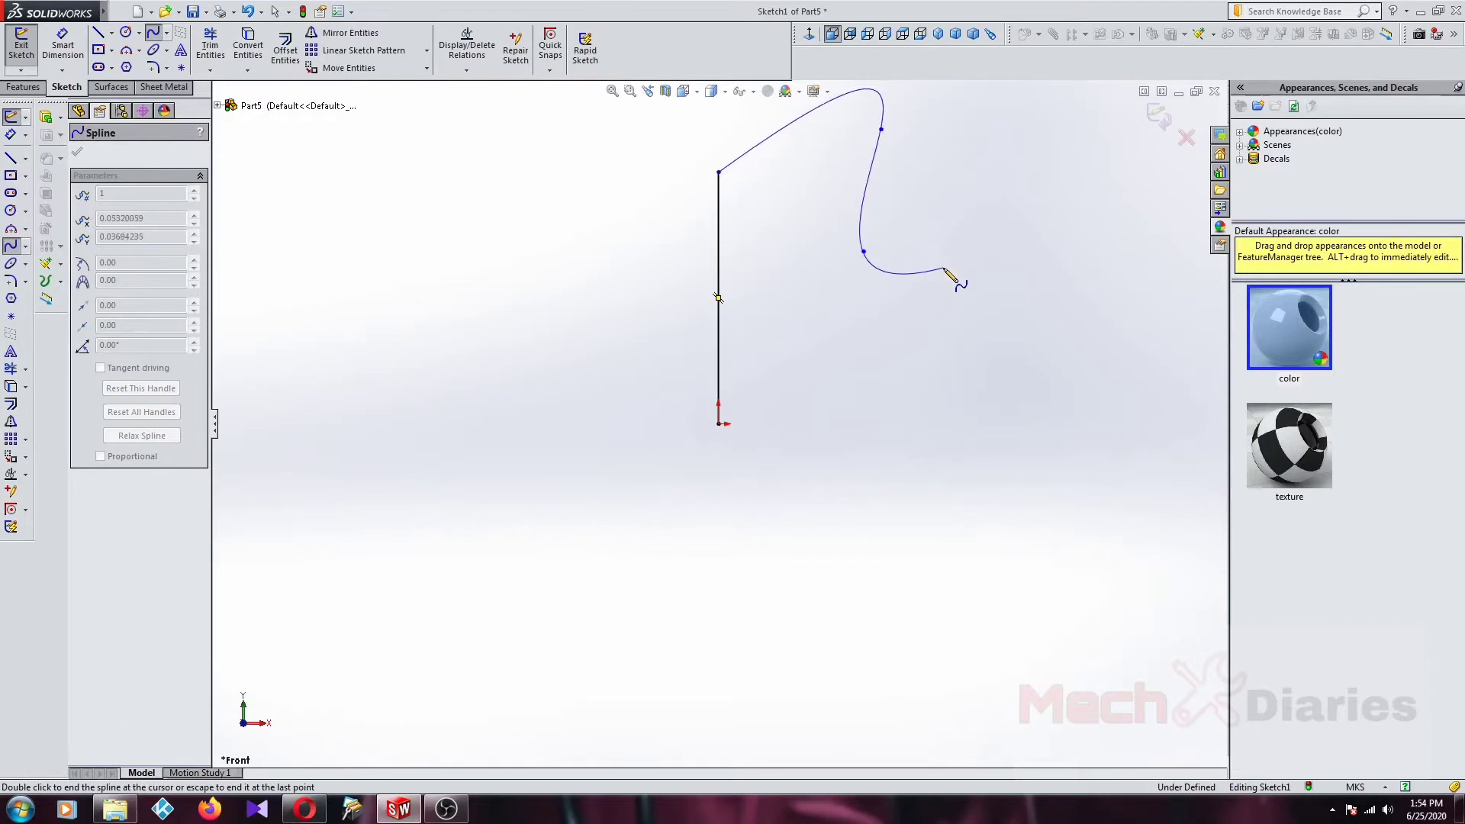
pyautogui.click(983, 374)
pyautogui.click(943, 416)
pyautogui.click(866, 486)
pyautogui.click(784, 498)
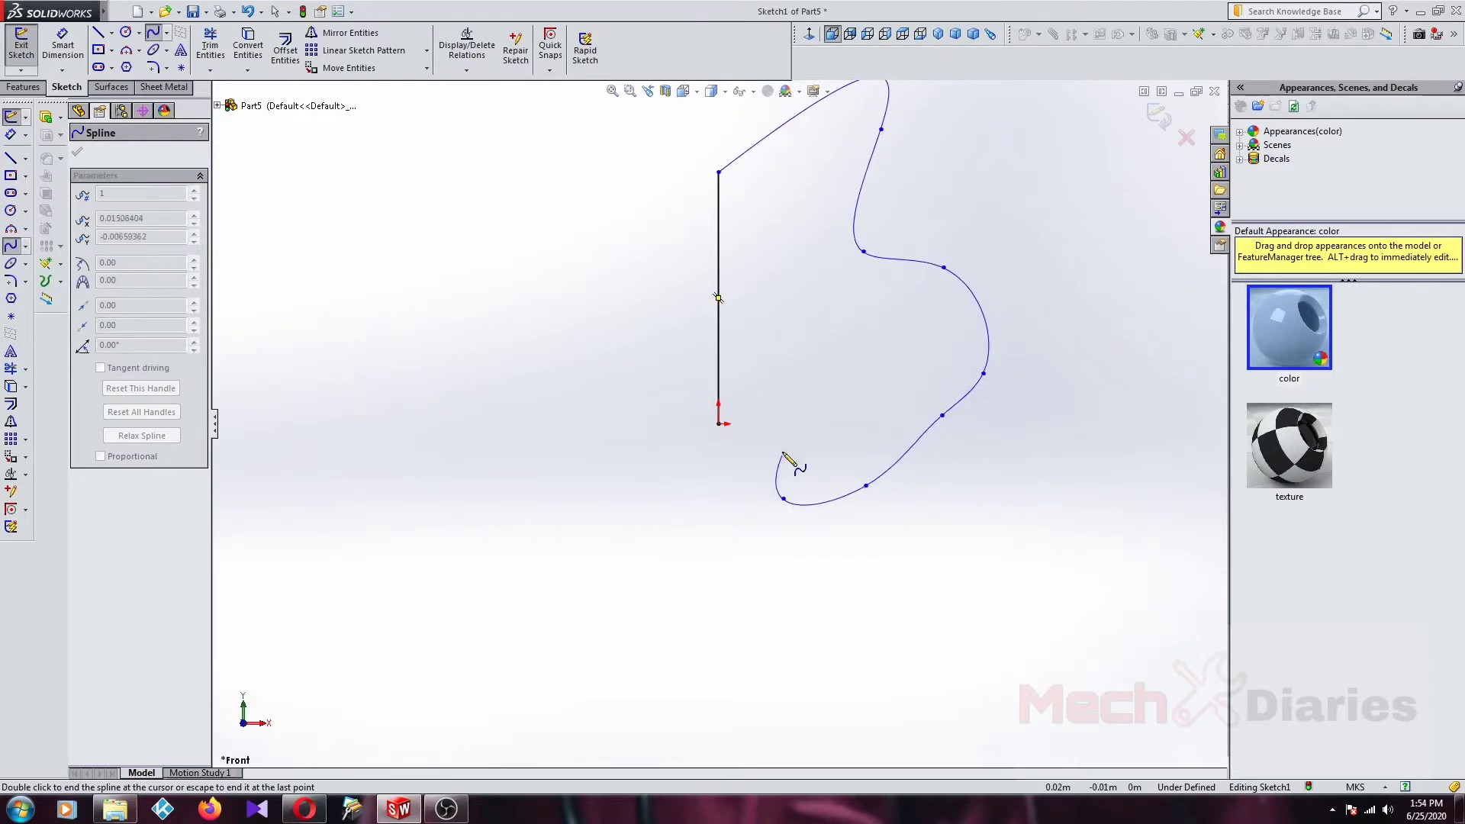
pyautogui.click(780, 424)
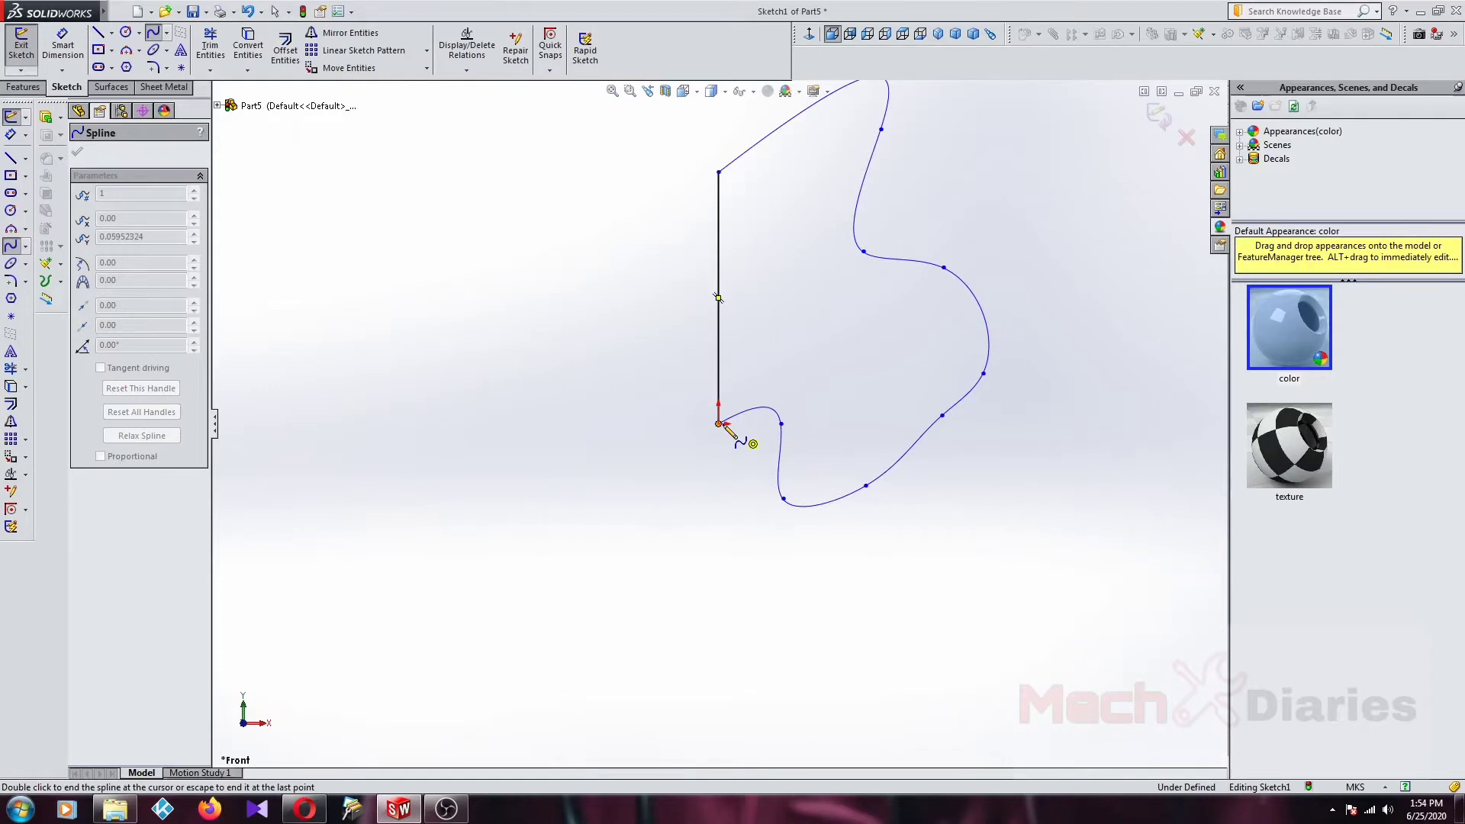
pyautogui.doubleClick(718, 425)
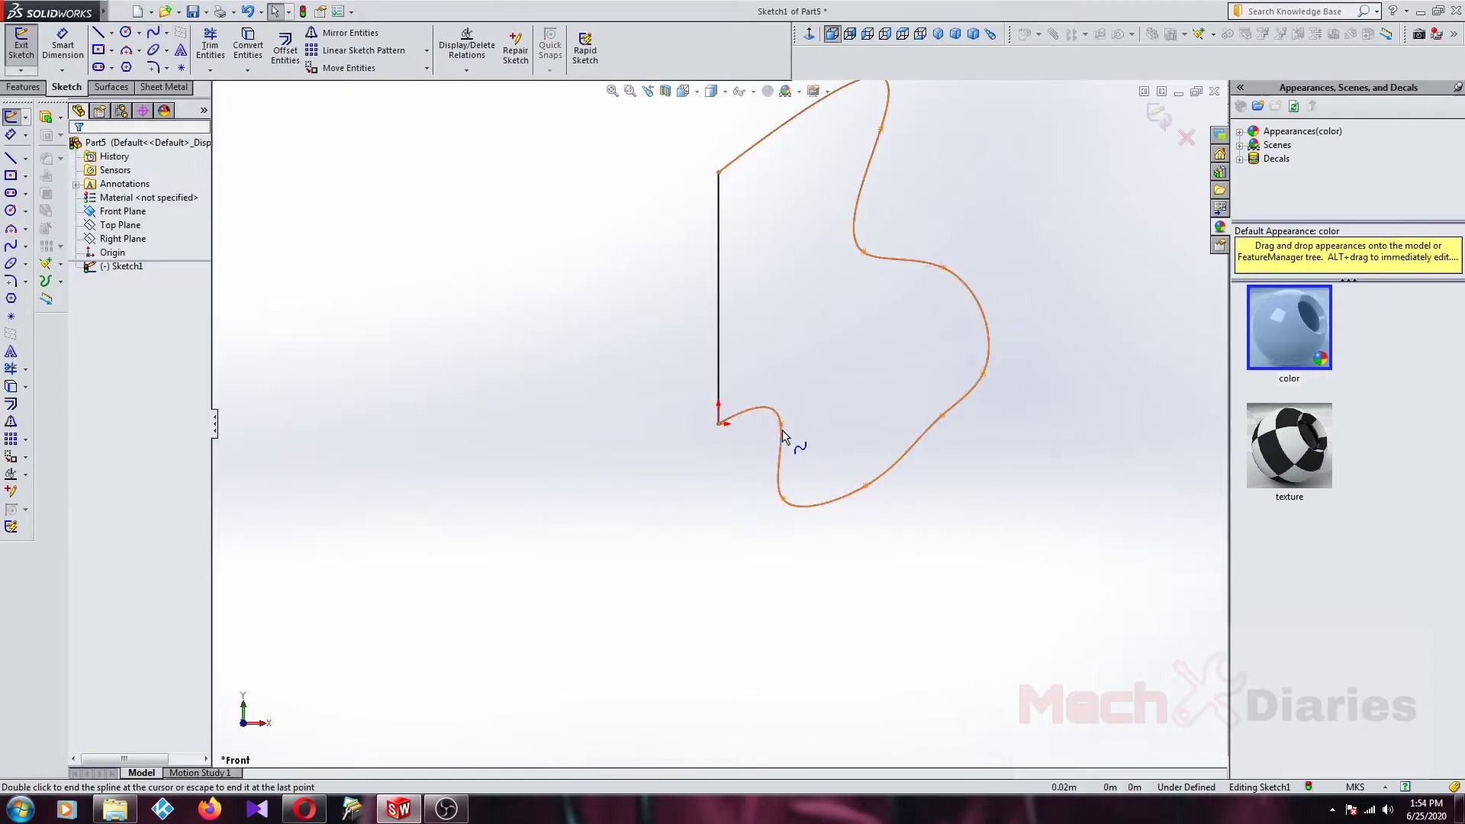
pyautogui.click(44, 119)
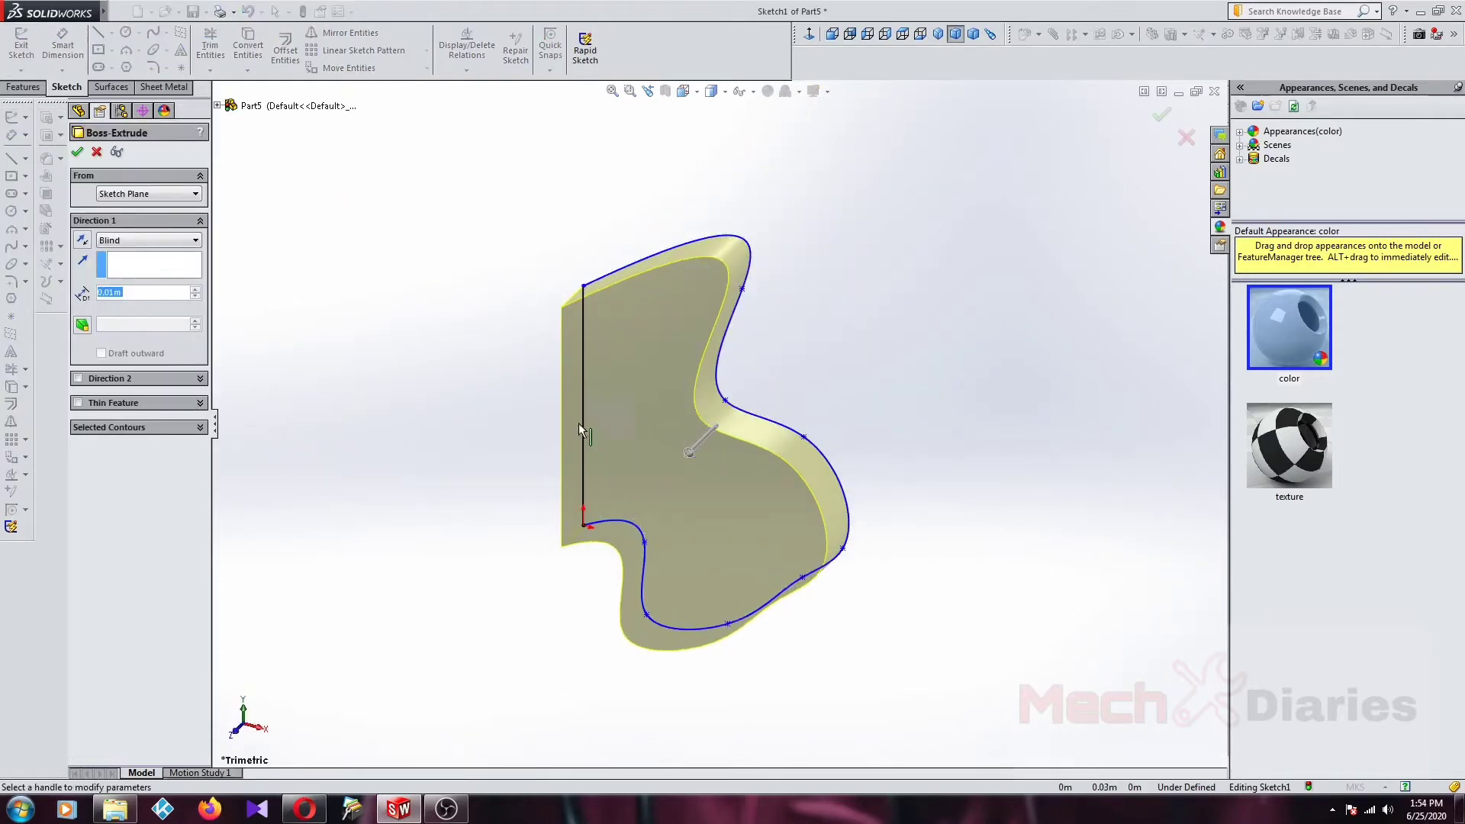
# Step: Extrude the freeform profile Blind 0.01 m into a solid plate
pyautogui.click(77, 151)
pyautogui.moveTo(593, 435); pyautogui.dragTo(693, 429, button='middle')
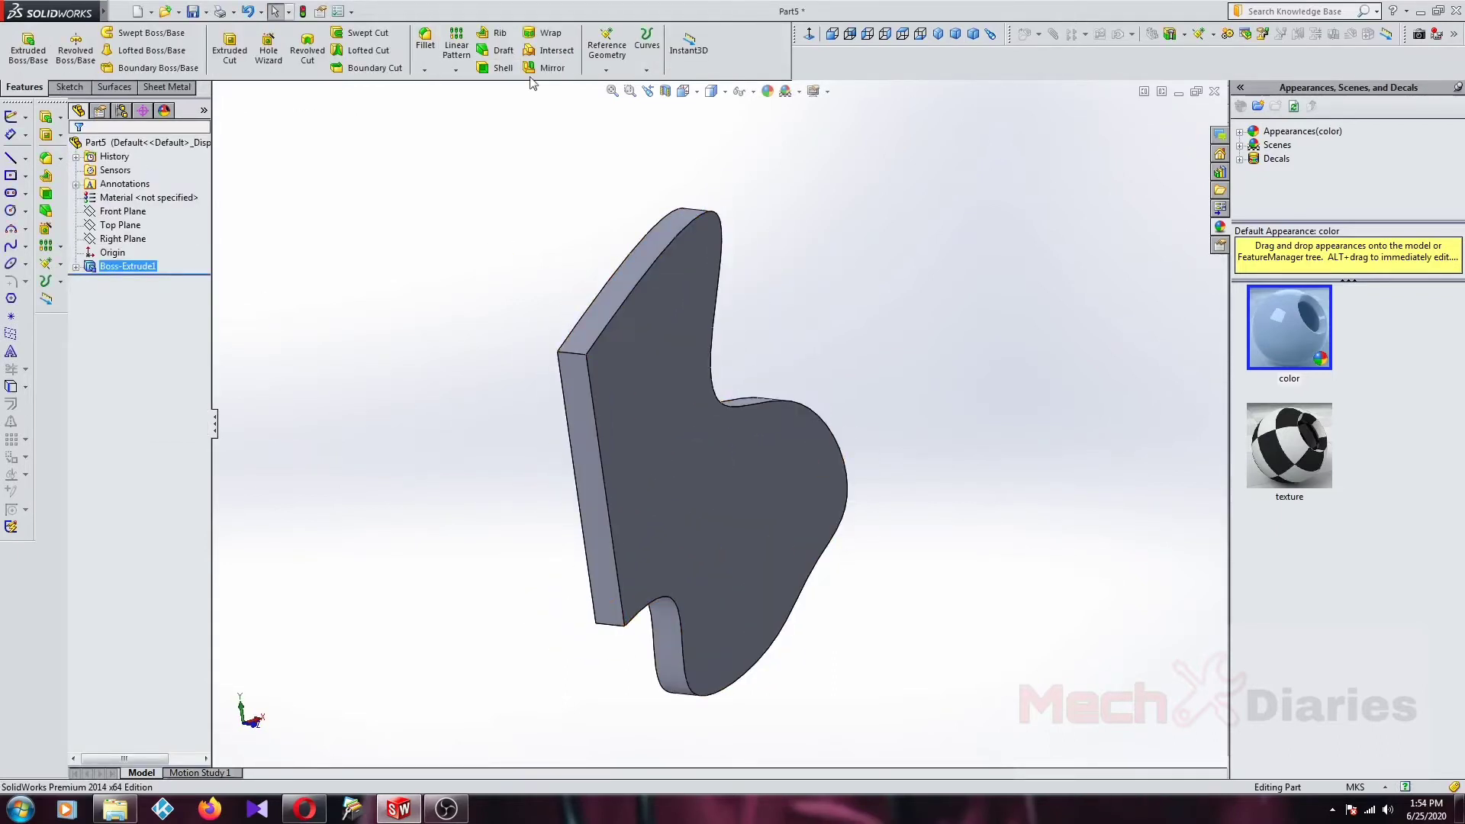
pyautogui.click(552, 69)
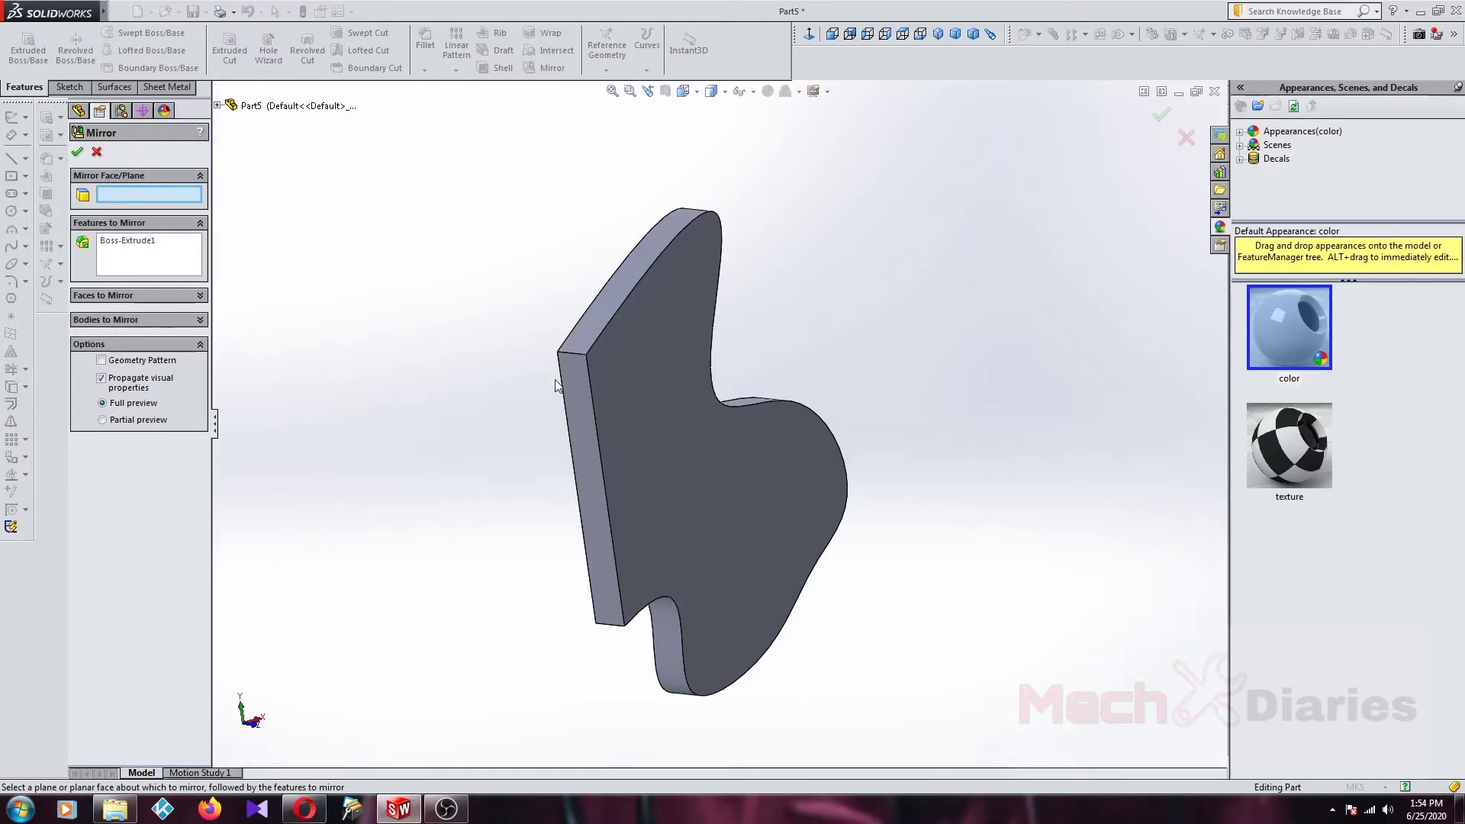
# Step: Pick the plate's straight side face as the Mirror Face/Plane
pyautogui.moveTo(649, 285); pyautogui.dragTo(630, 306, button='middle')
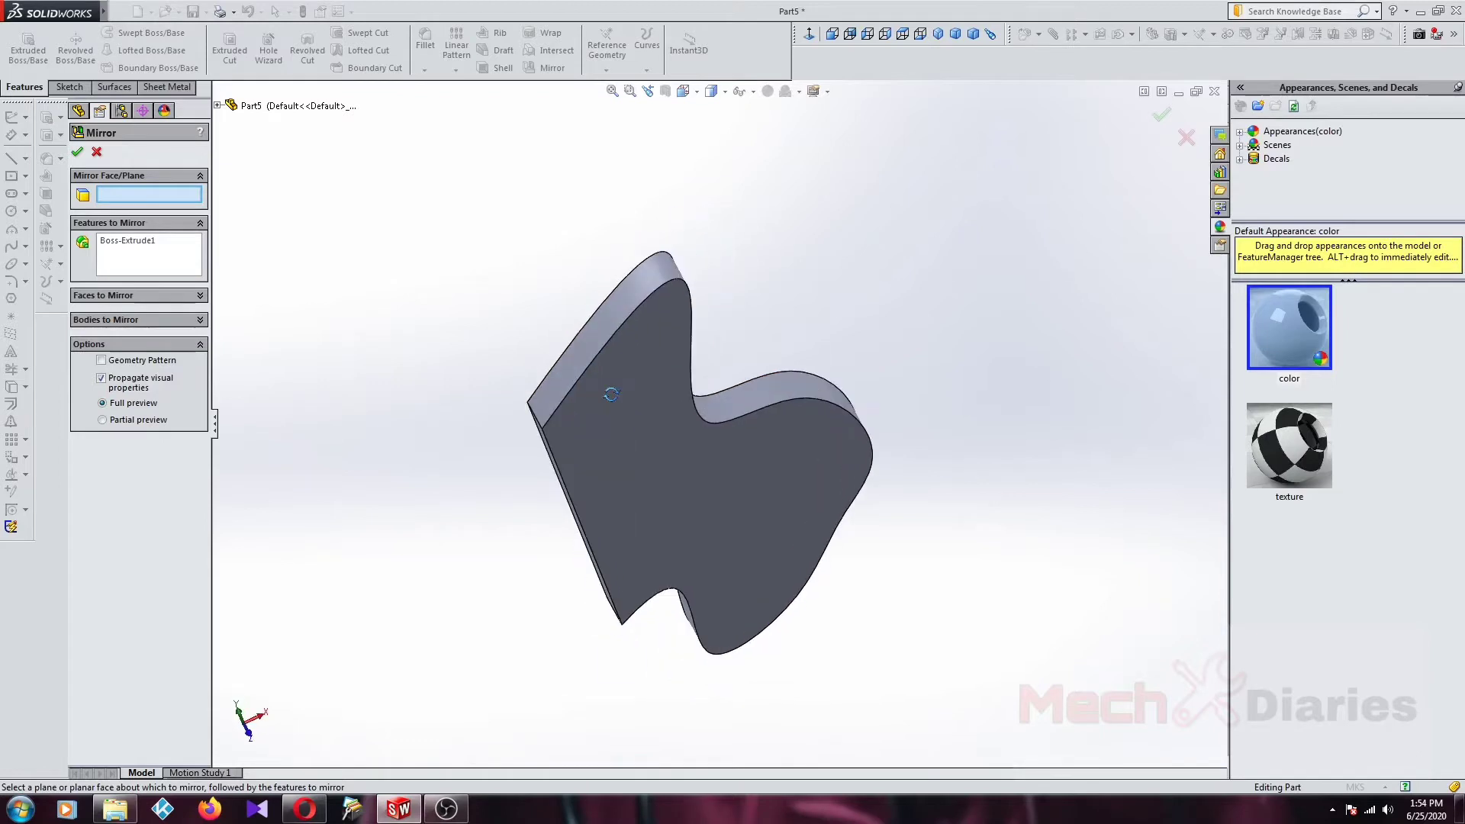
pyautogui.scroll(-3, 546, 474)
pyautogui.click(624, 412)
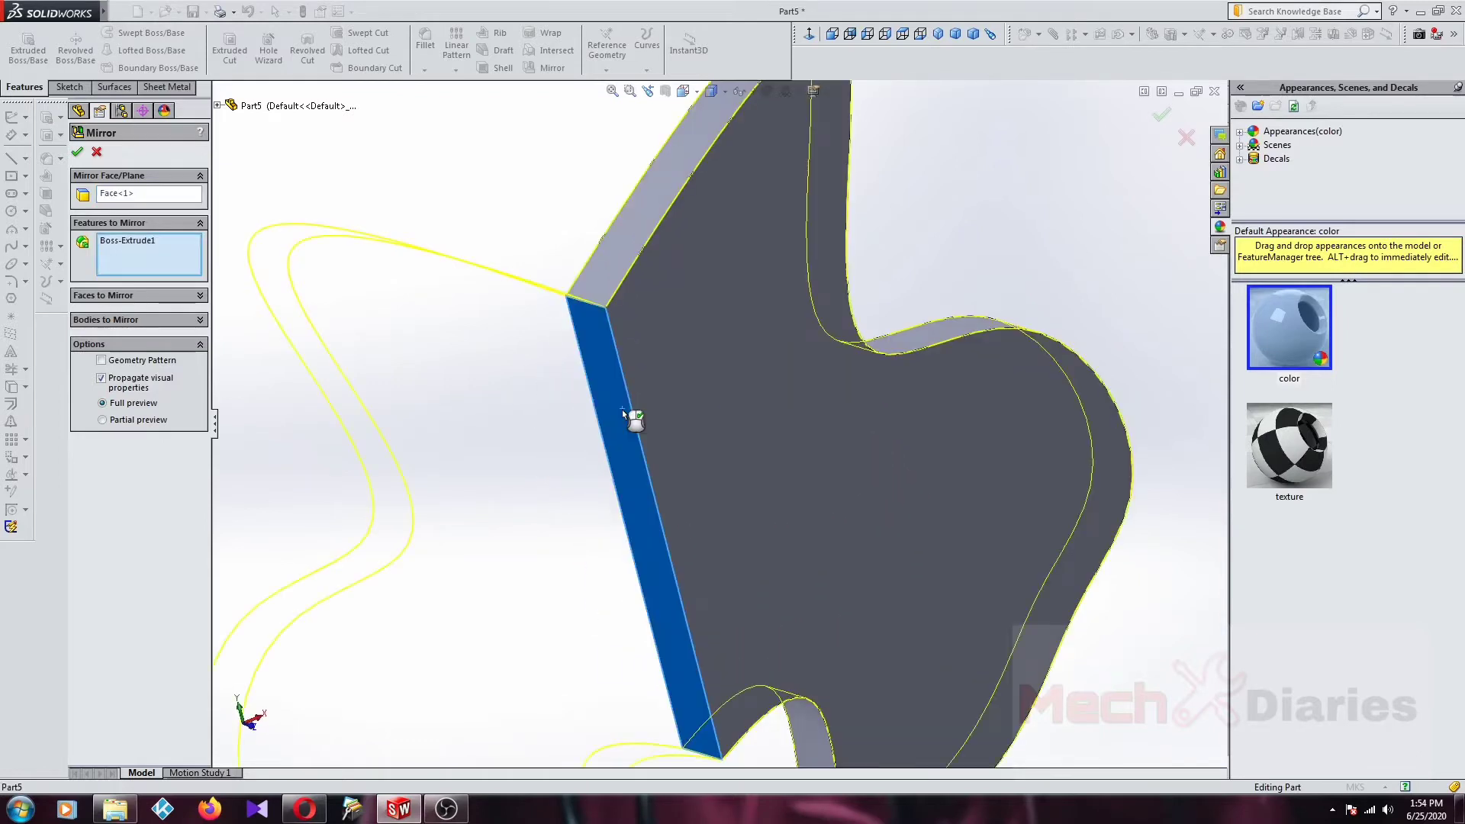
pyautogui.scroll(3, 842, 374)
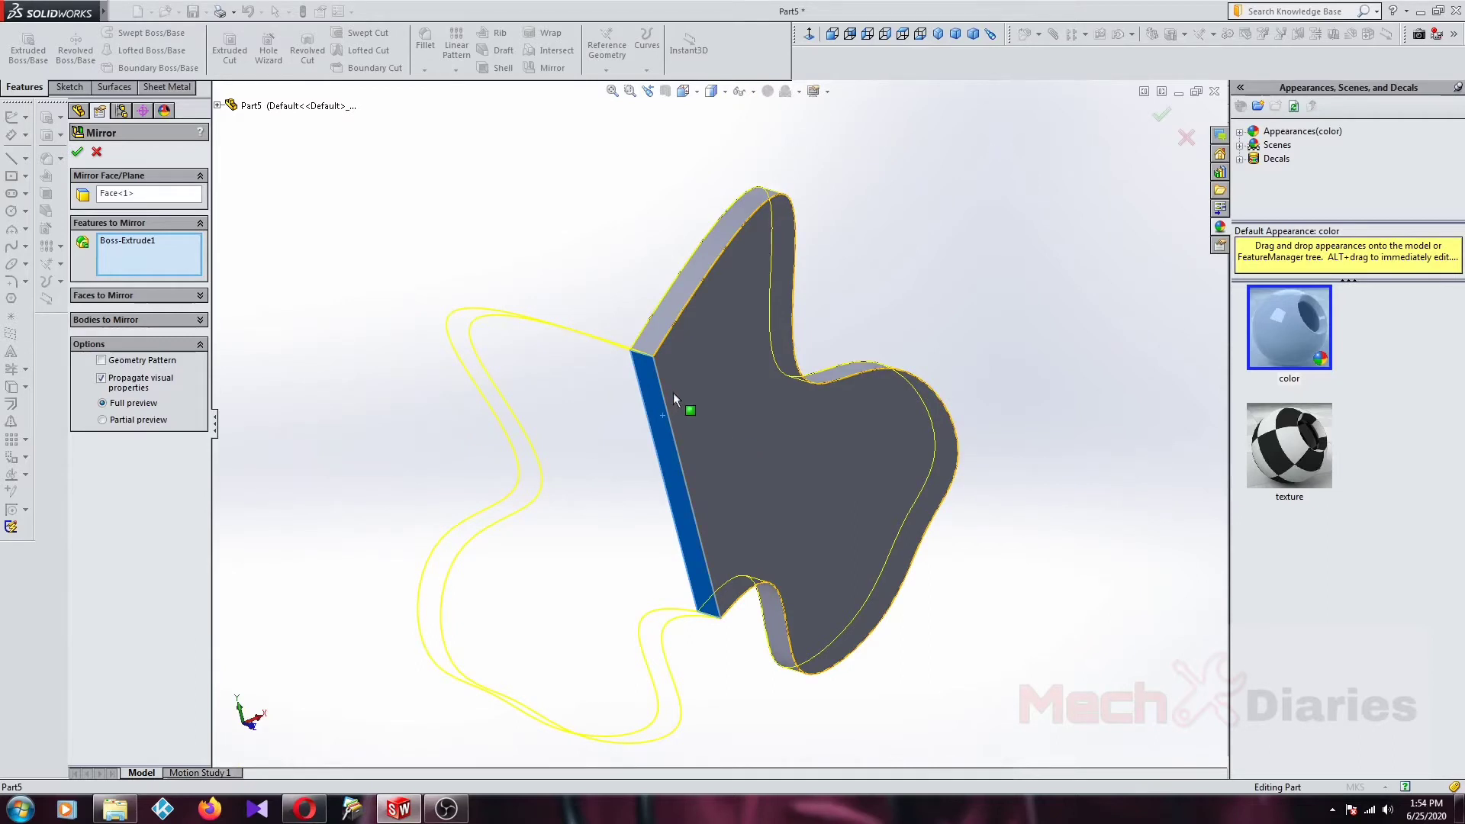
pyautogui.moveTo(673, 392); pyautogui.dragTo(627, 368, button='middle')
pyautogui.scroll(-2, 635, 488)
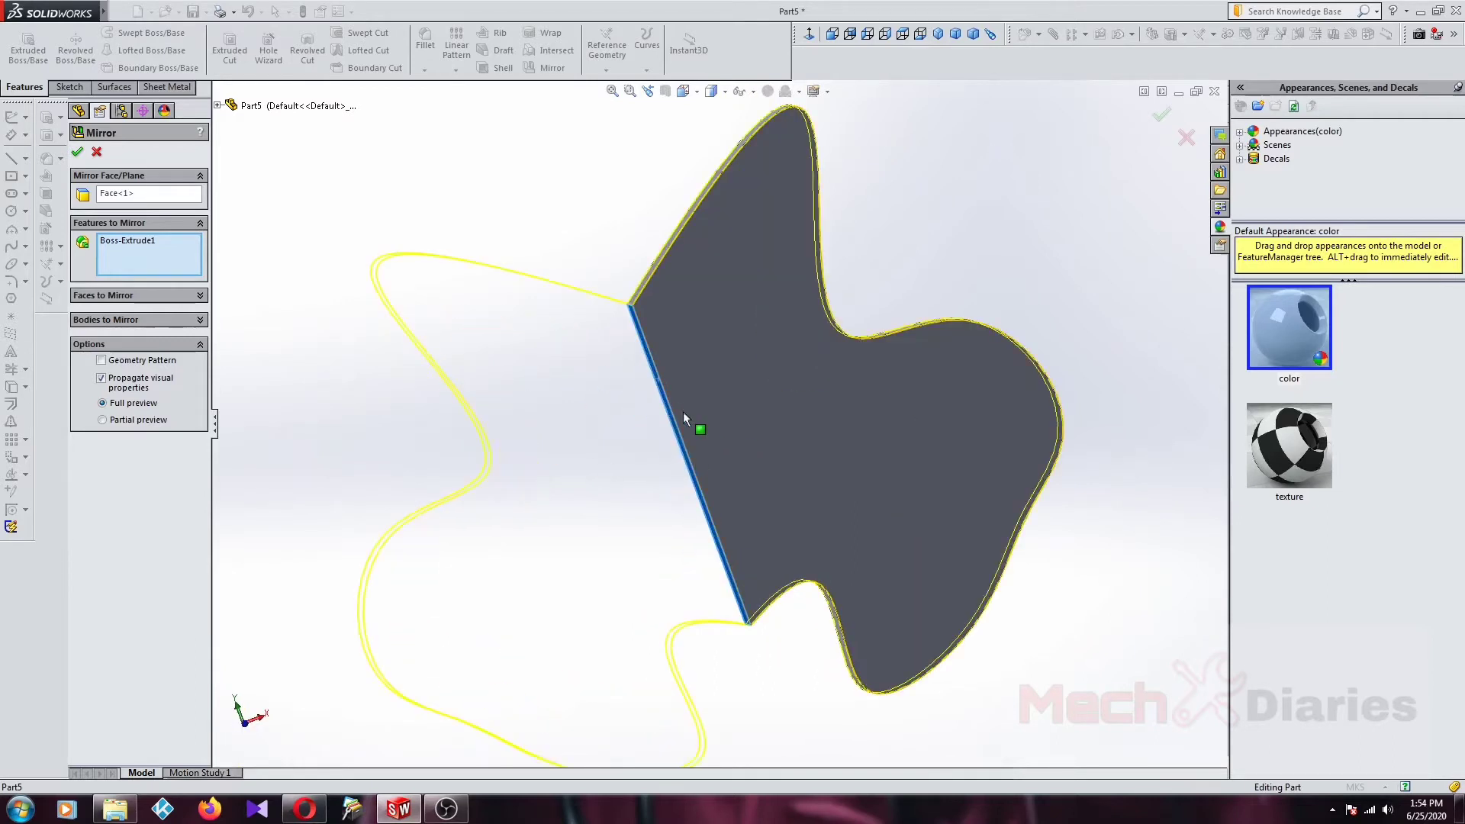
# Step: Toggle partial and full preview, and select Boss-Extrude1 as the feature to mirror
pyautogui.click(103, 420)
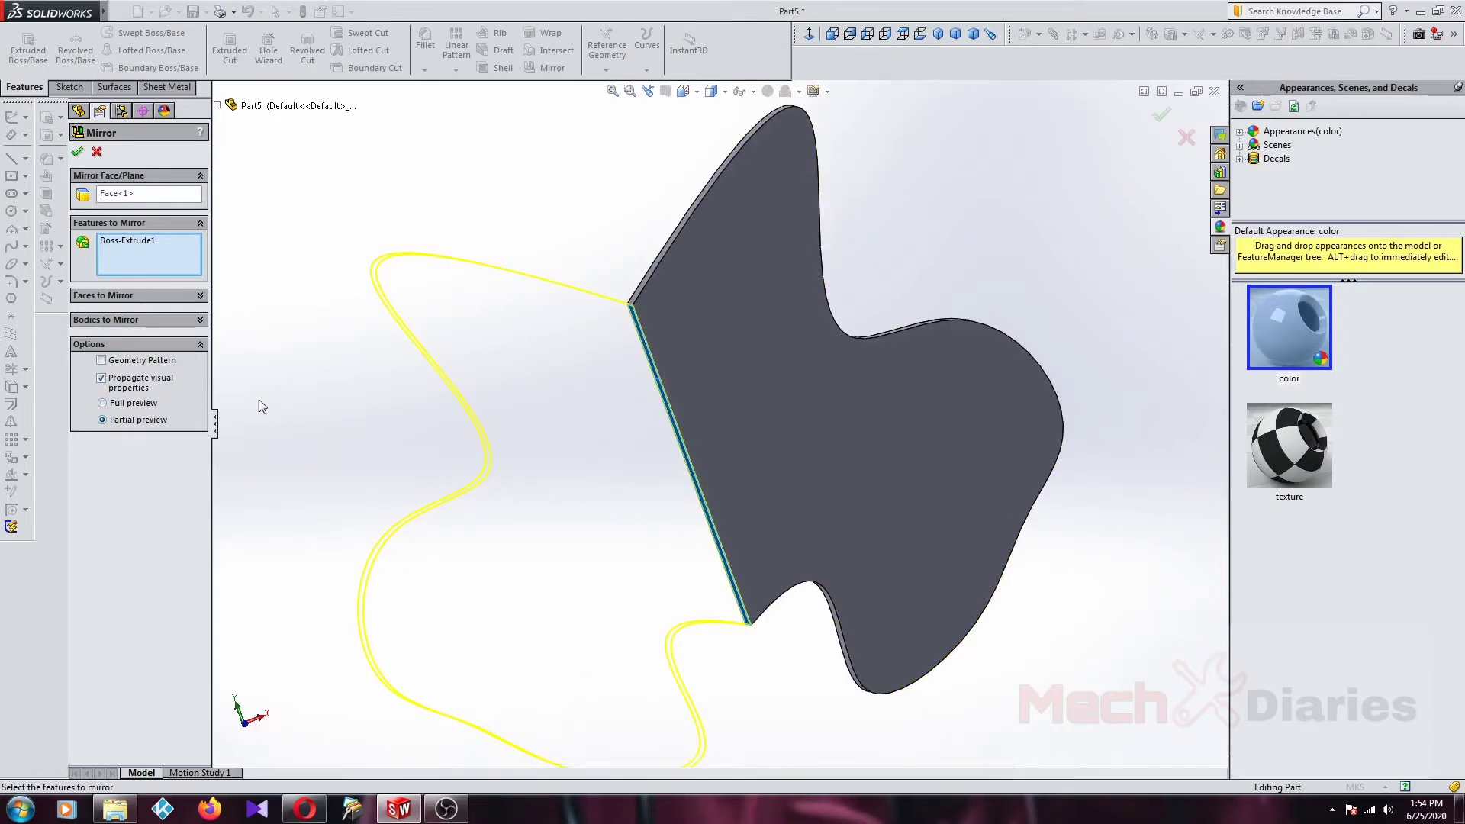
pyautogui.click(102, 403)
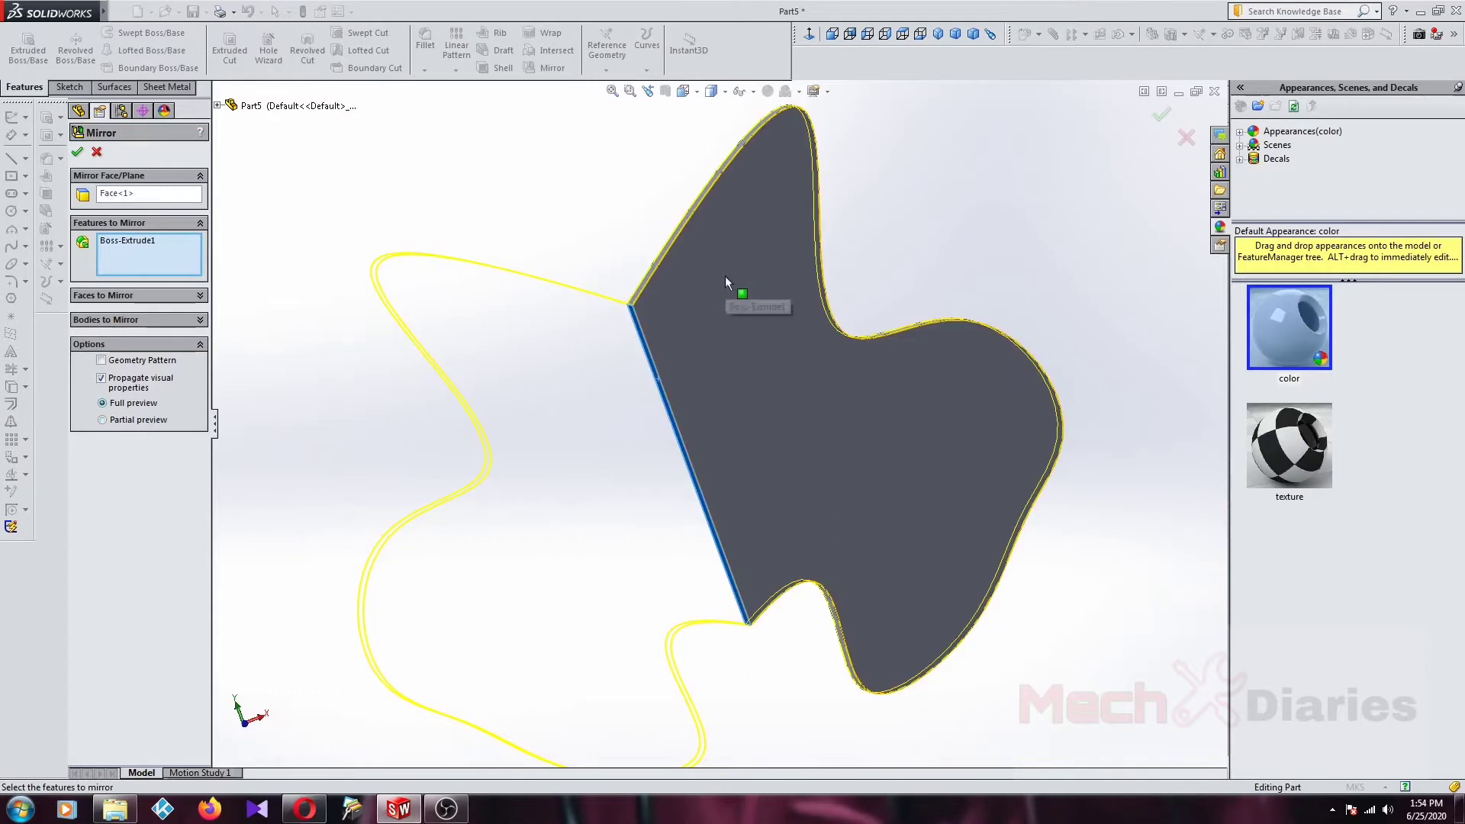
pyautogui.click(182, 244)
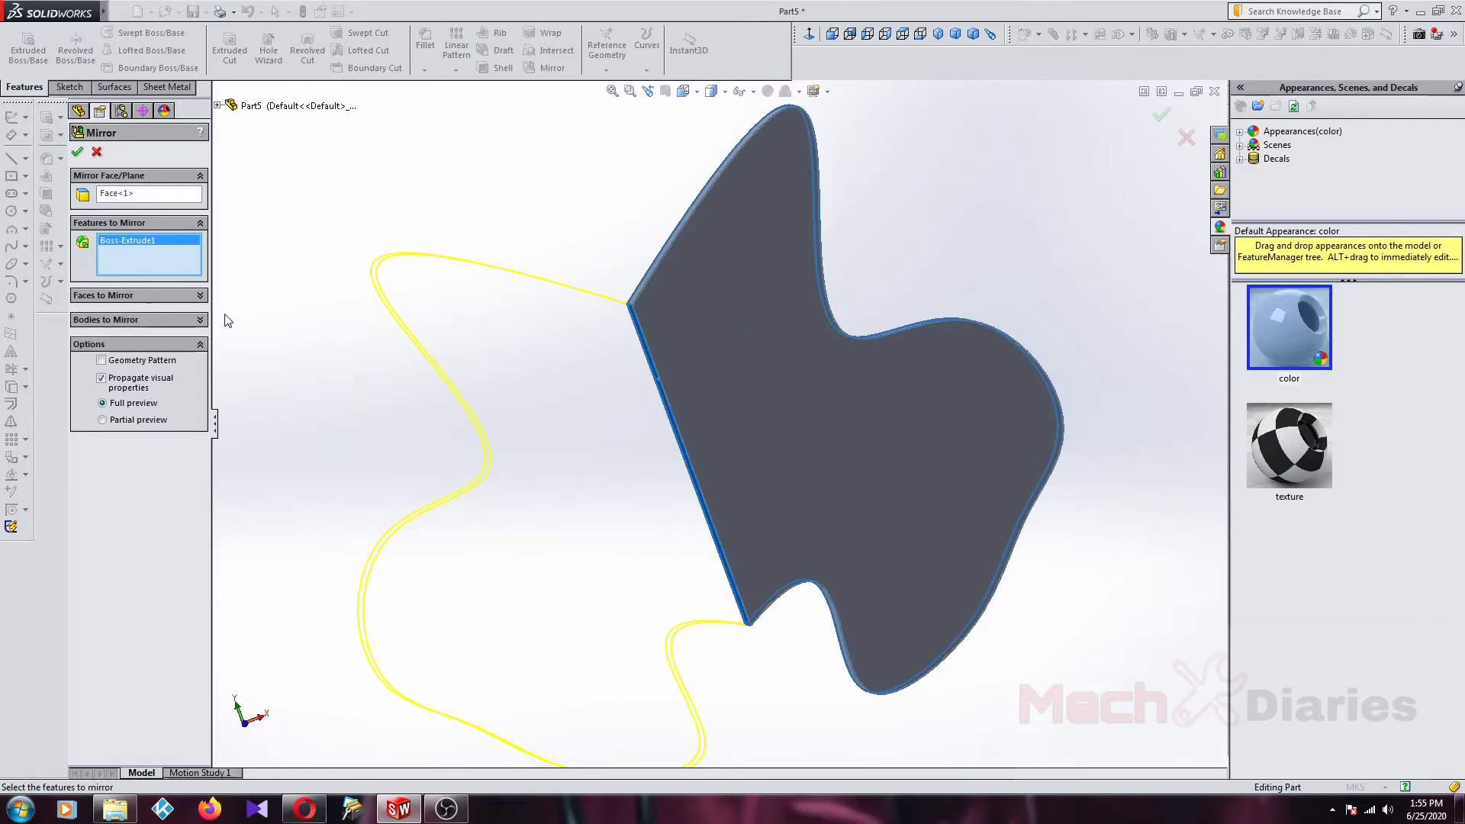
pyautogui.click(197, 296)
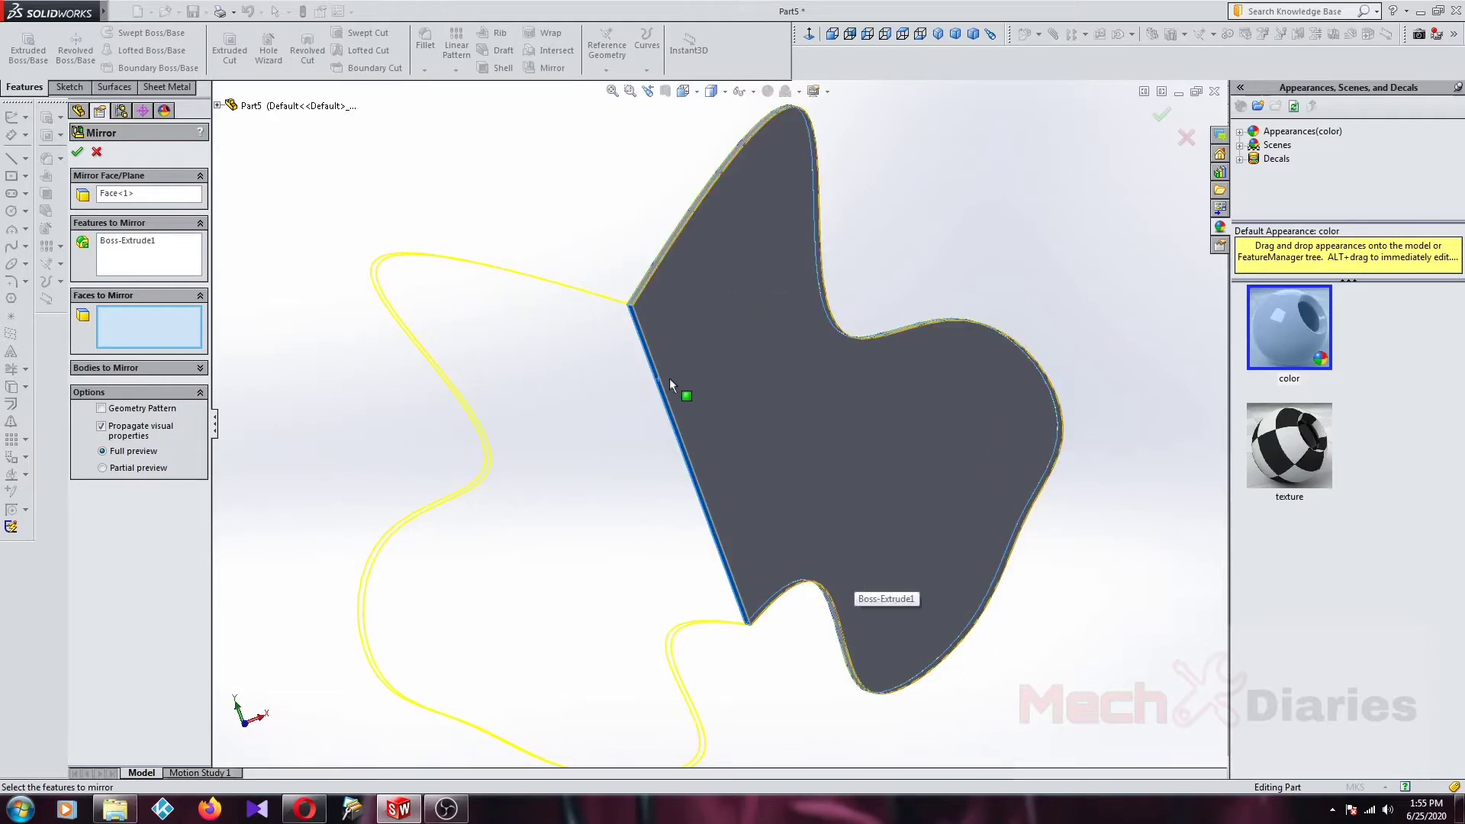
# Step: Mirror the plate body about its side face with Merge solids kept on
pyautogui.click(196, 299)
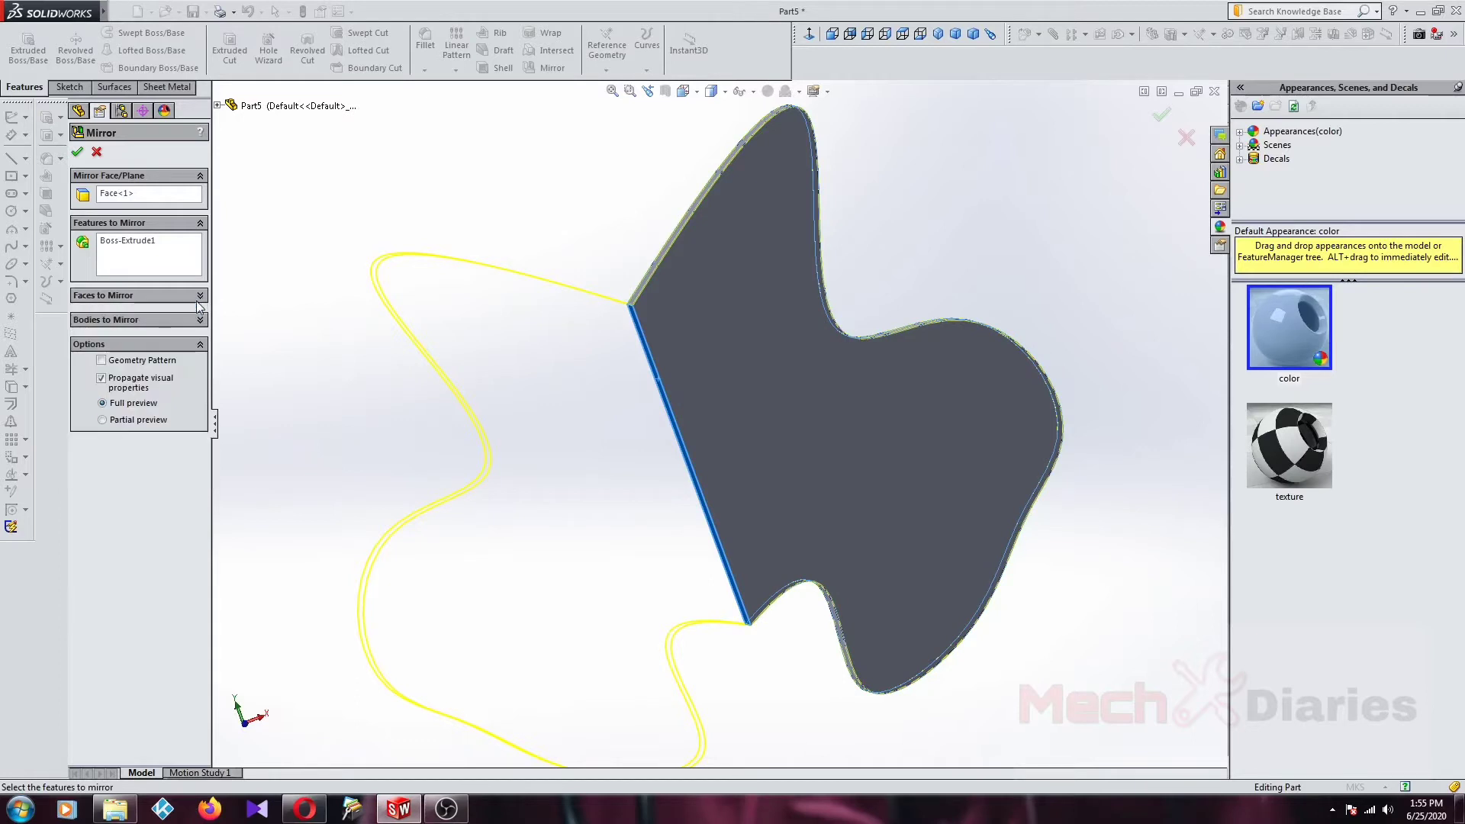
pyautogui.click(159, 321)
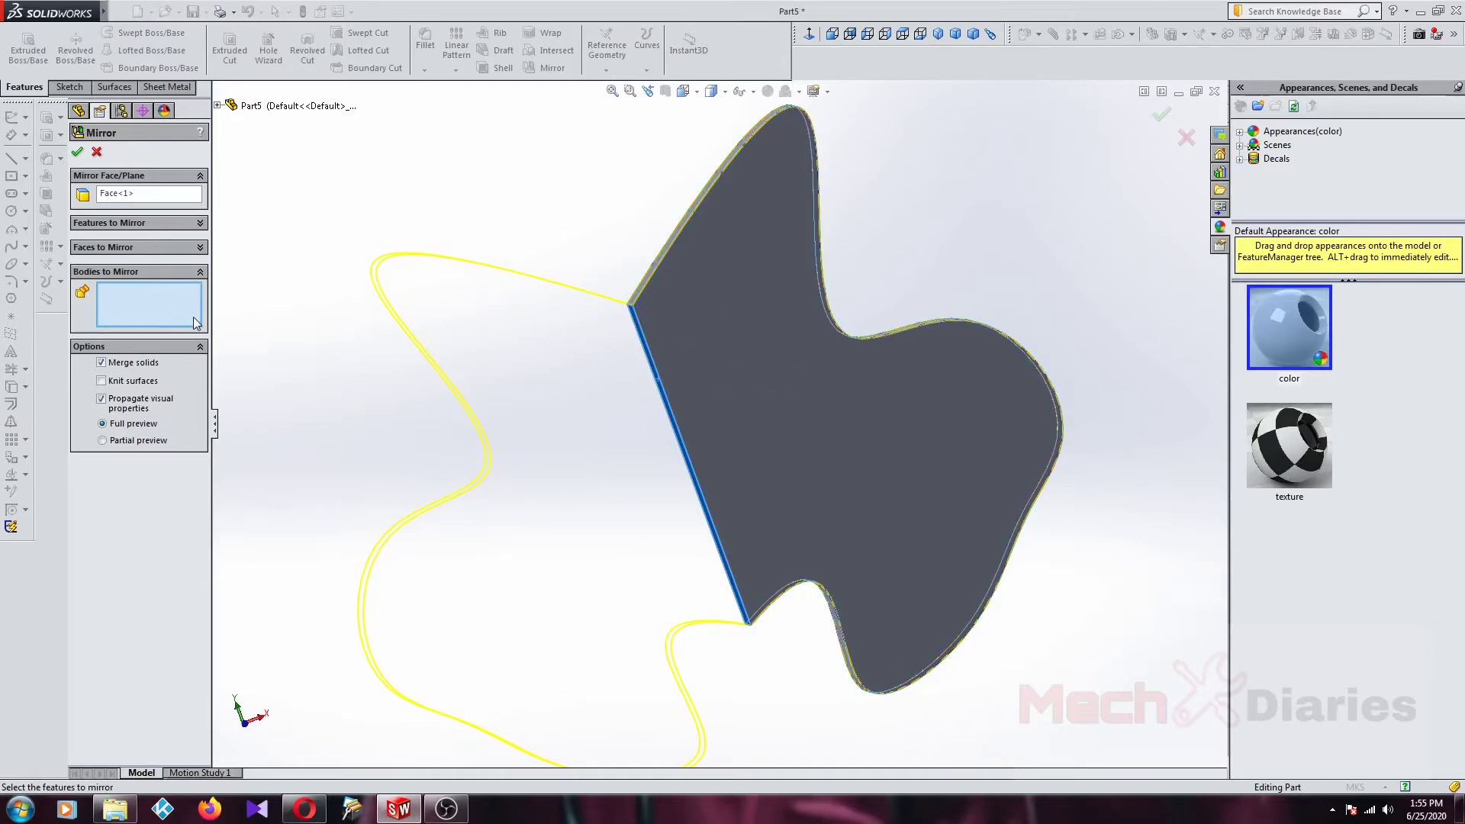
pyautogui.click(746, 335)
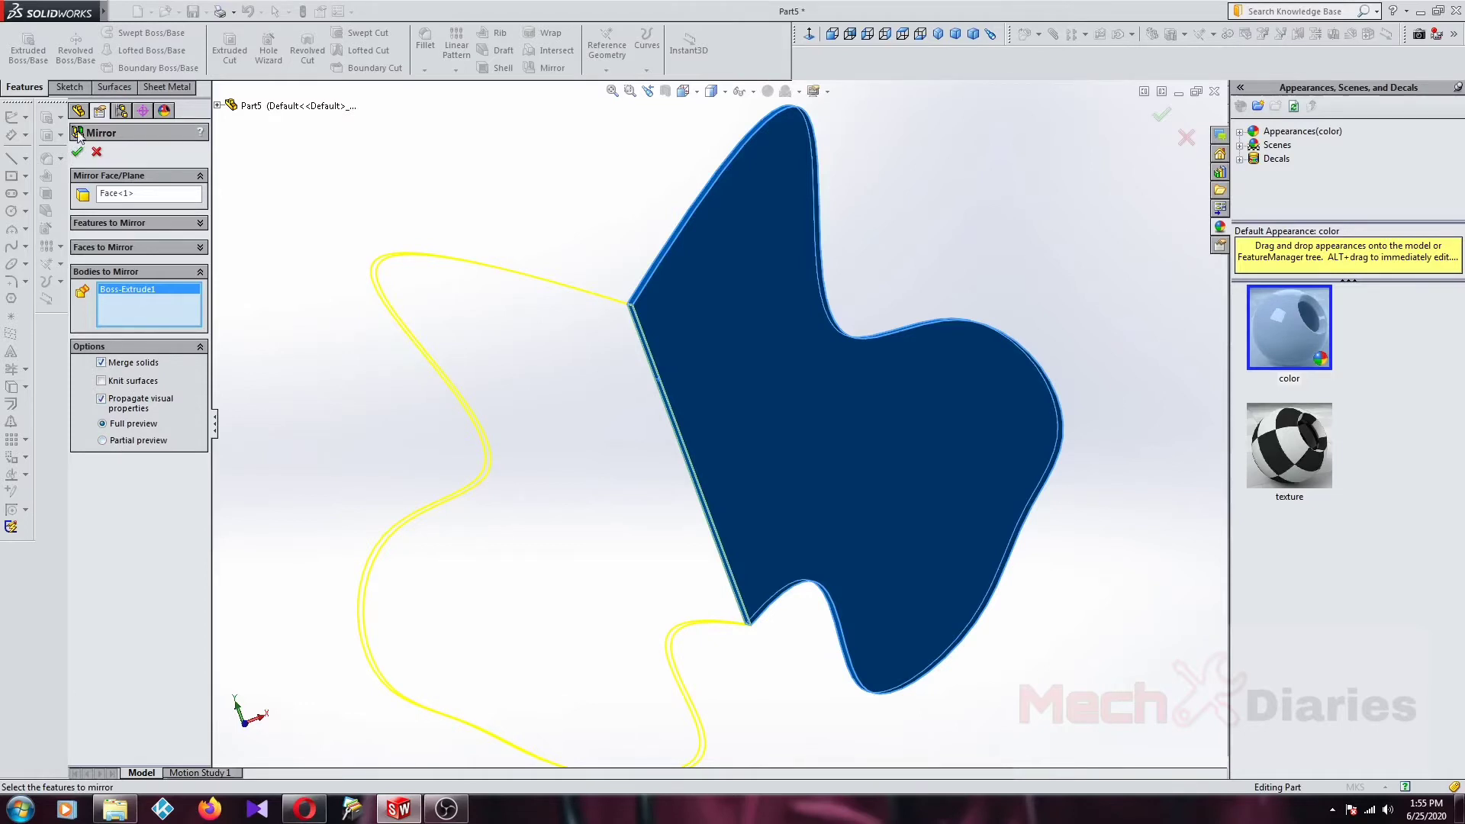
pyautogui.click(77, 152)
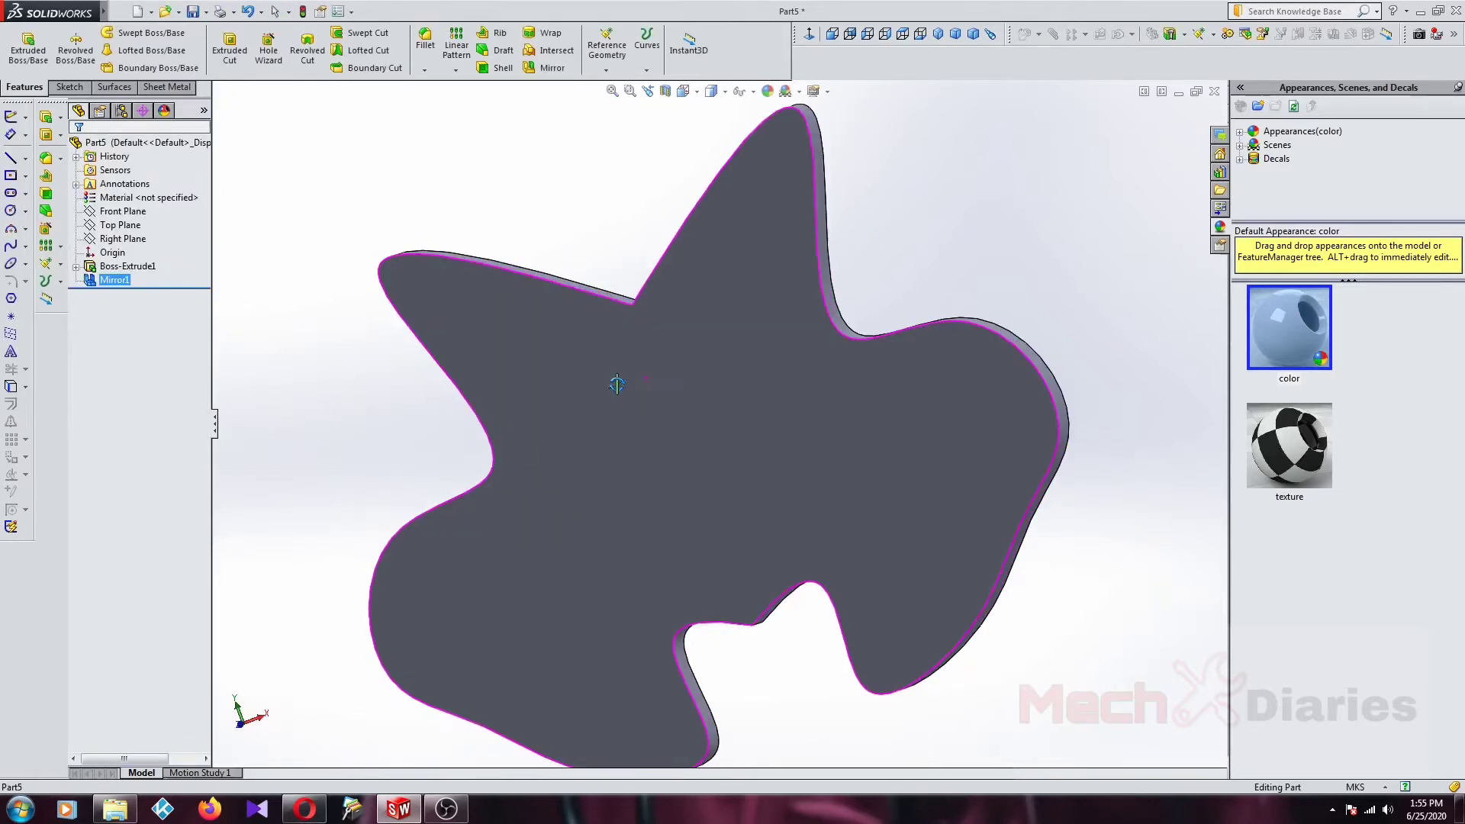
# Step: Edit Mirror1 so it no longer merges solids
pyautogui.moveTo(643, 372); pyautogui.dragTo(652, 328, button='middle')
pyautogui.scroll(-2, 656, 358)
pyautogui.scroll(-3, 641, 305)
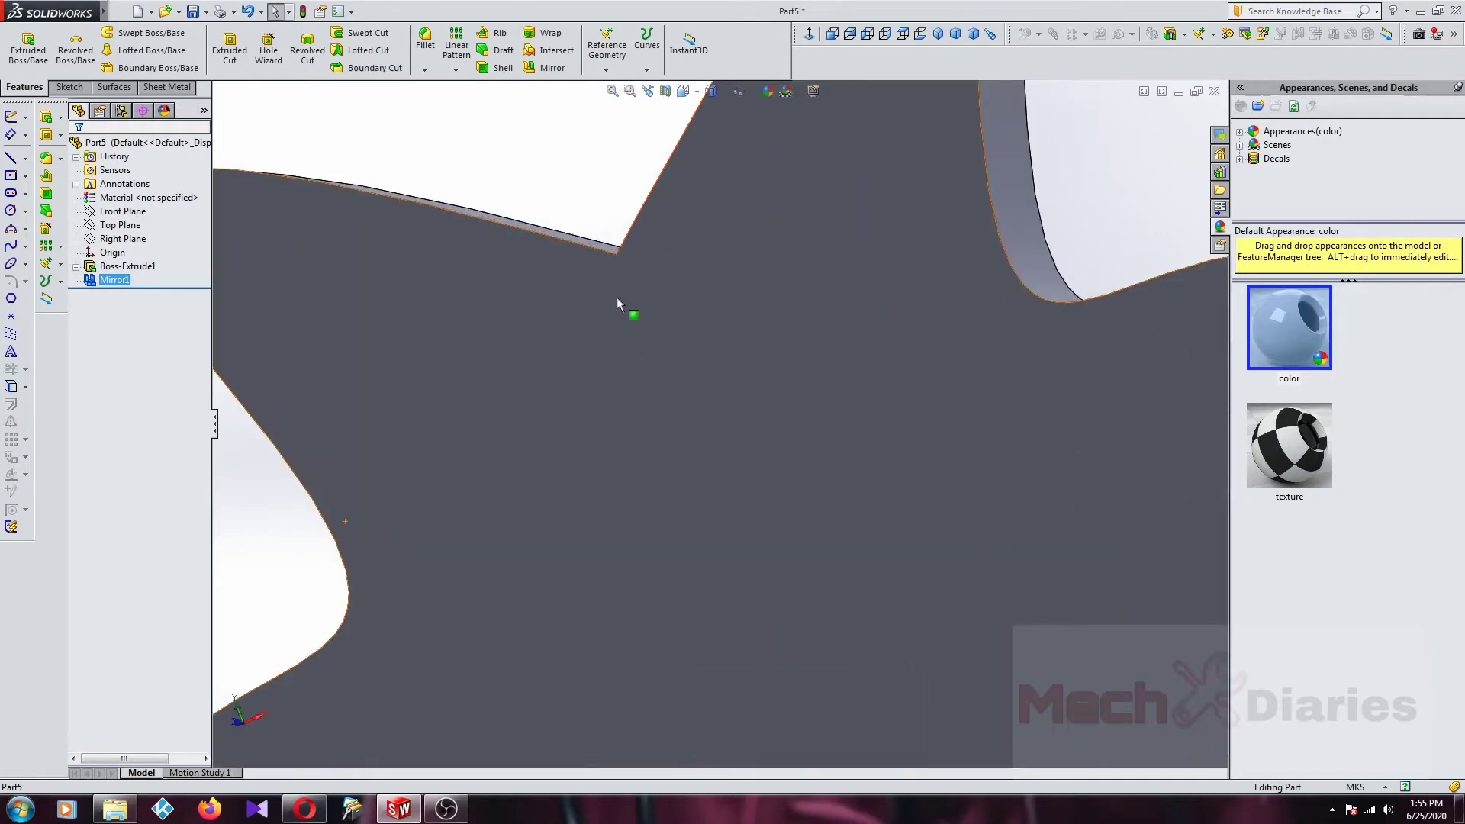
pyautogui.rightClick(113, 282)
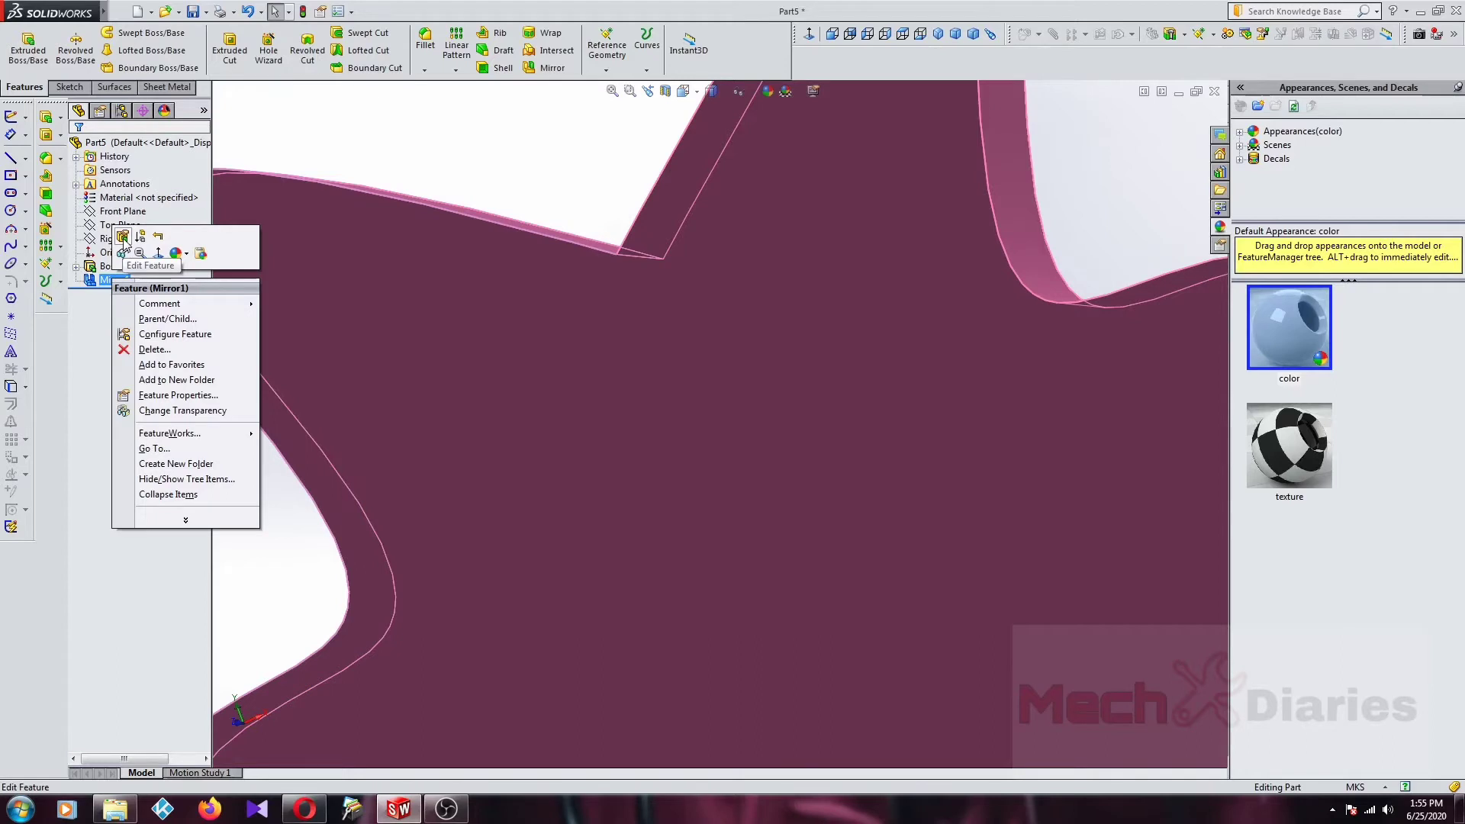
pyautogui.click(123, 238)
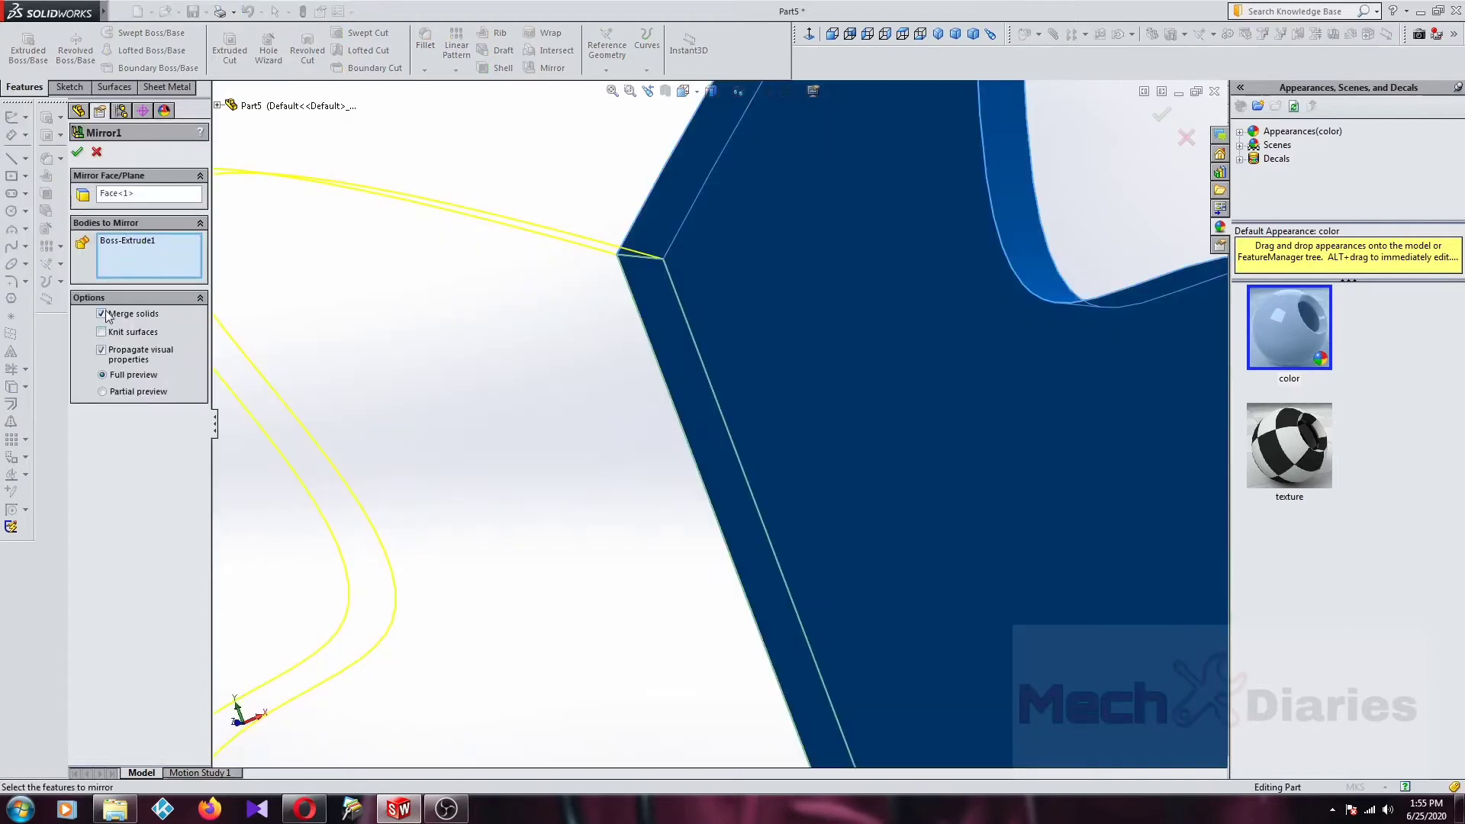
pyautogui.click(77, 152)
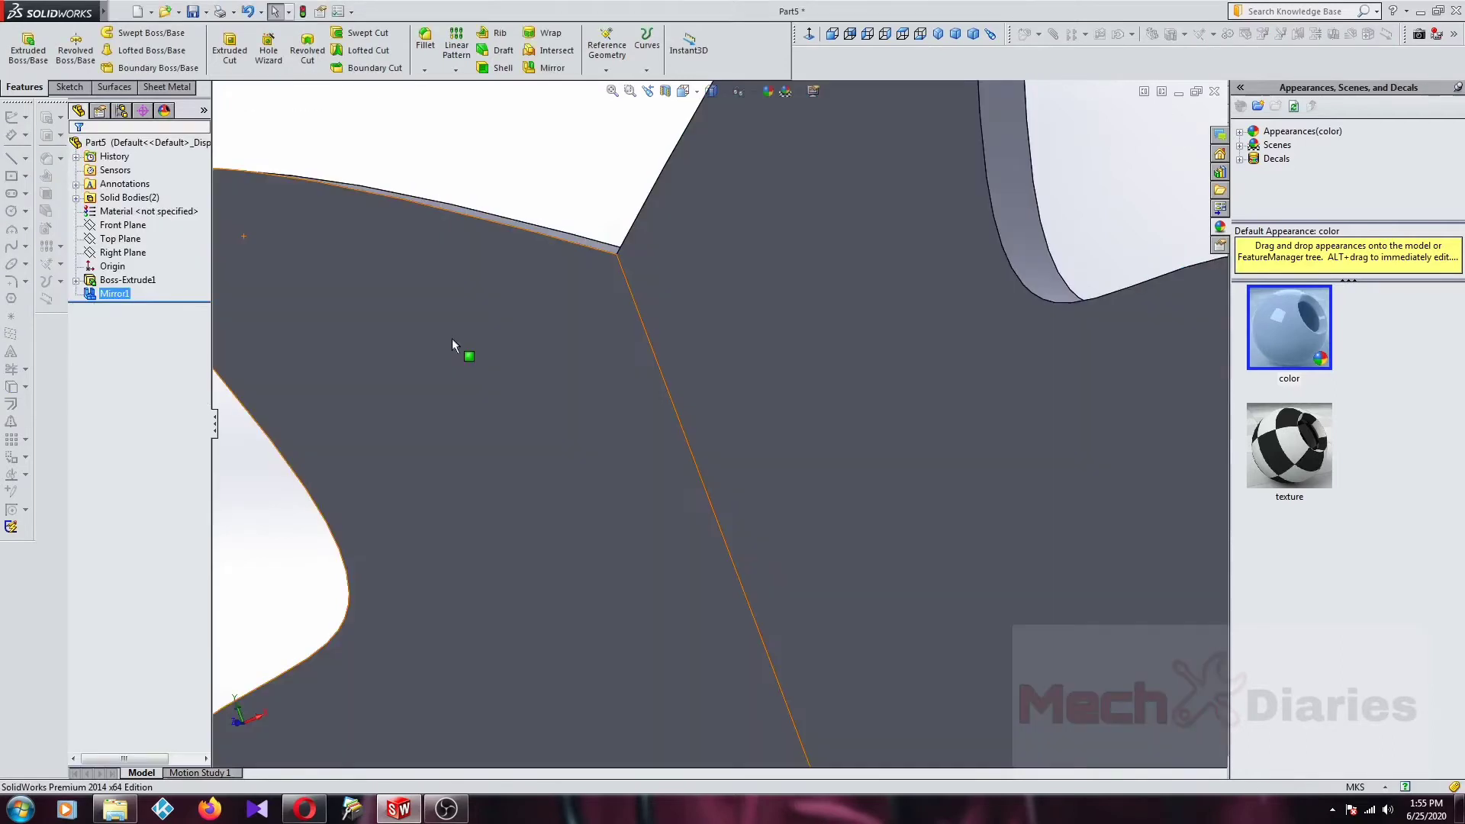
pyautogui.scroll(5, 645, 397)
pyautogui.scroll(-5, 648, 383)
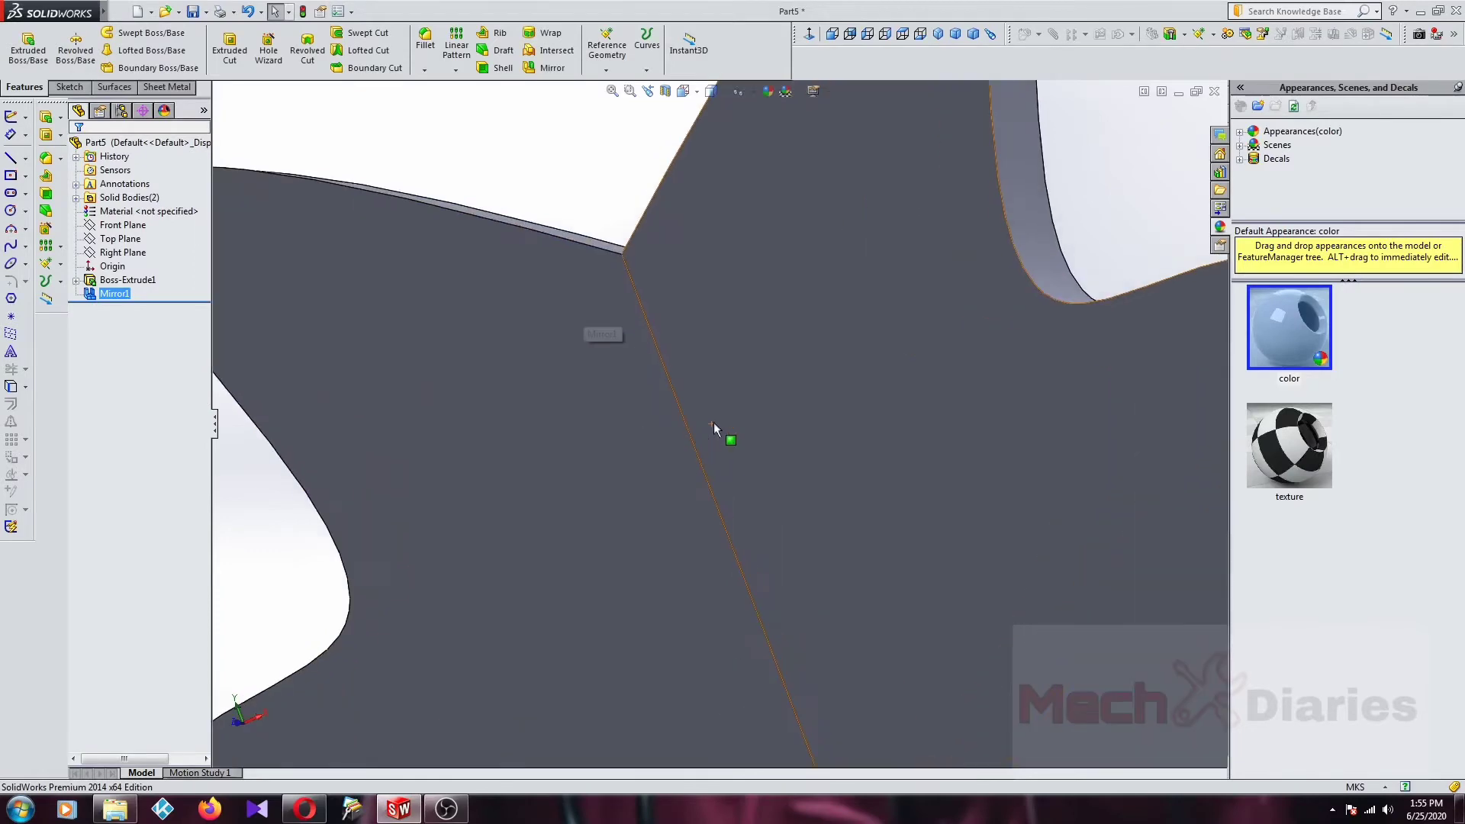
pyautogui.rightClick(106, 296)
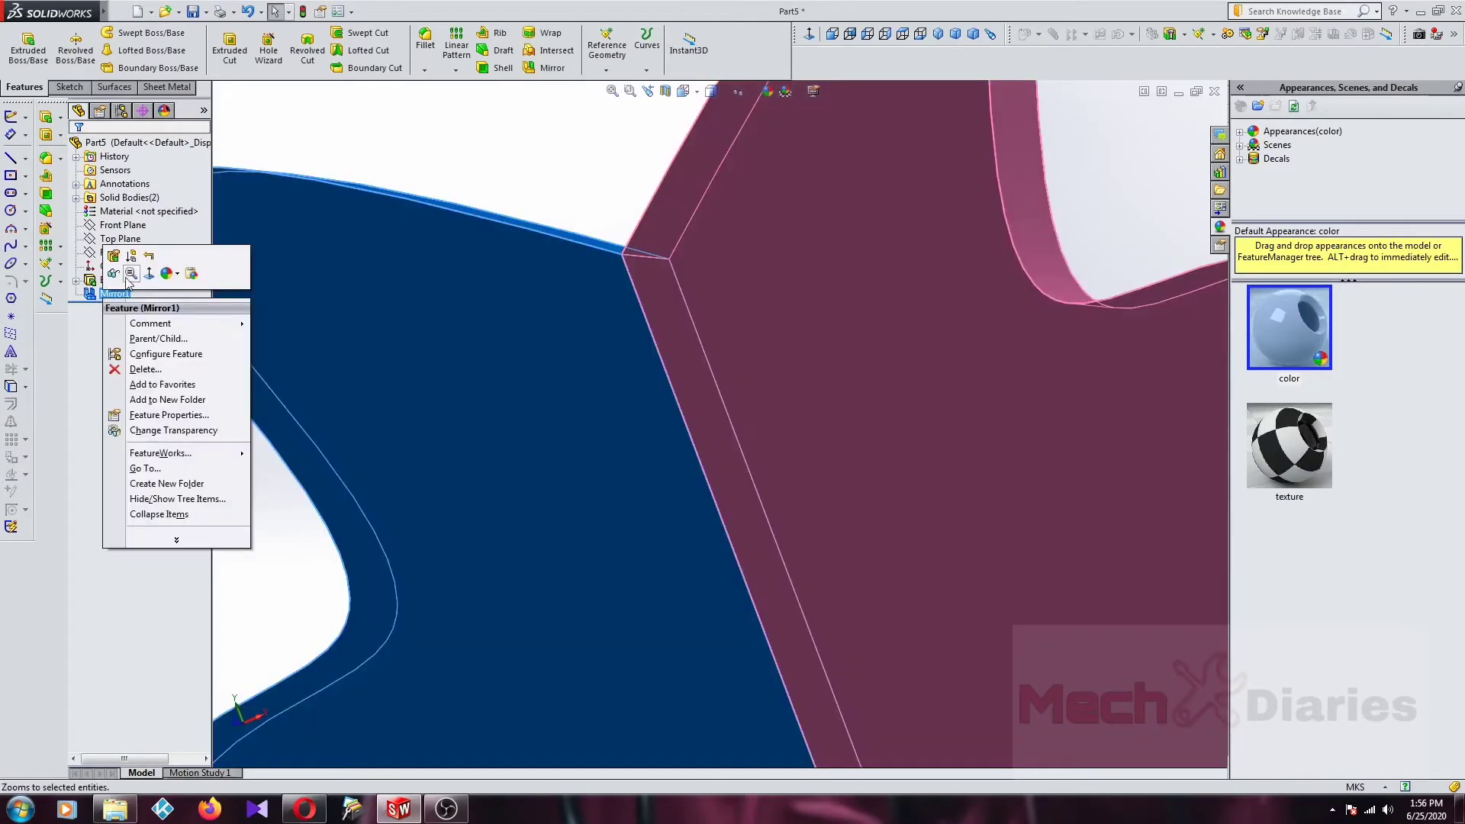
pyautogui.click(114, 265)
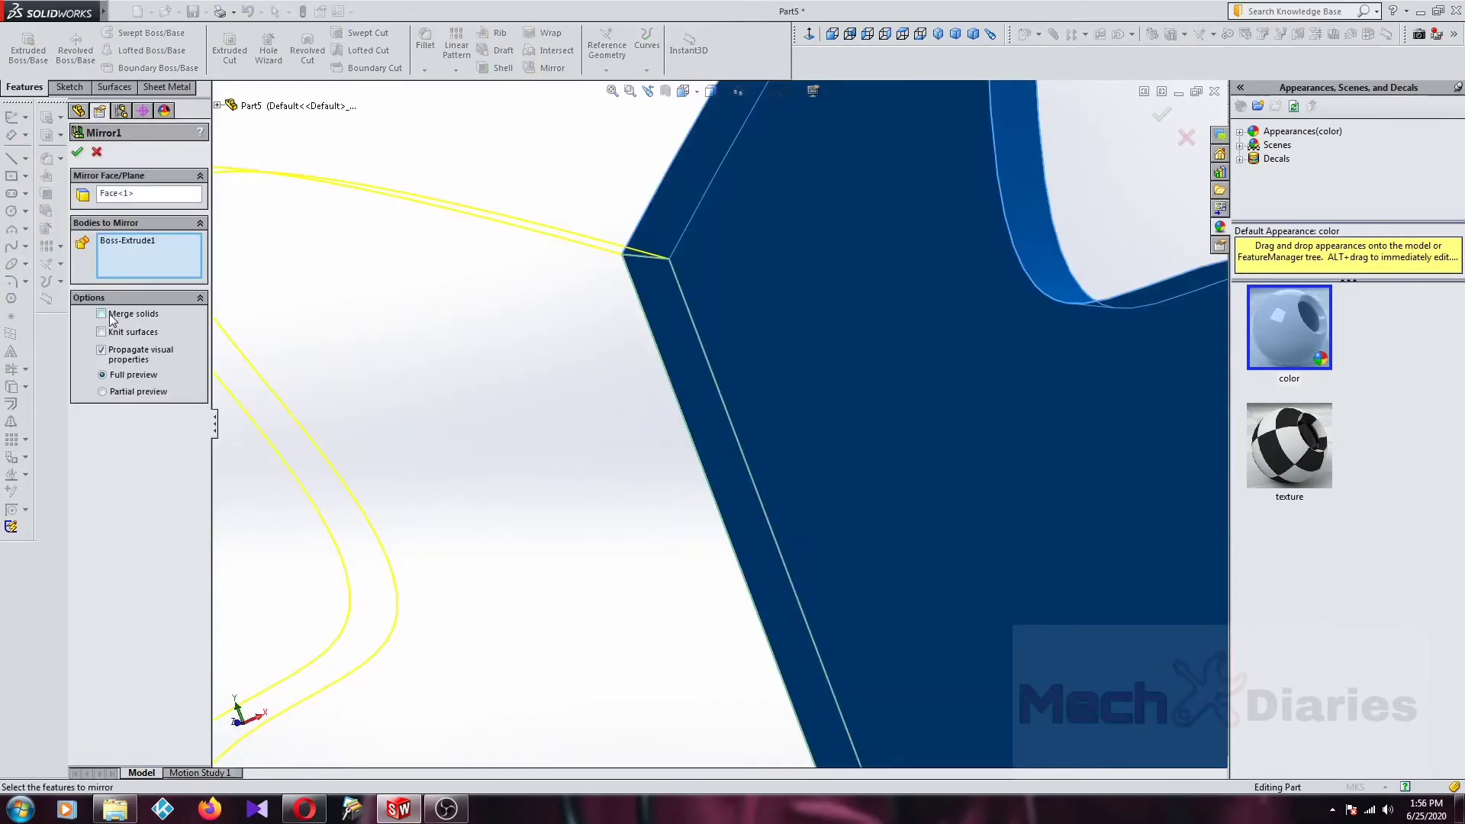
pyautogui.click(77, 151)
# Step: Delete Mirror1 from the FeatureManager tree
pyautogui.scroll(3, 550, 337)
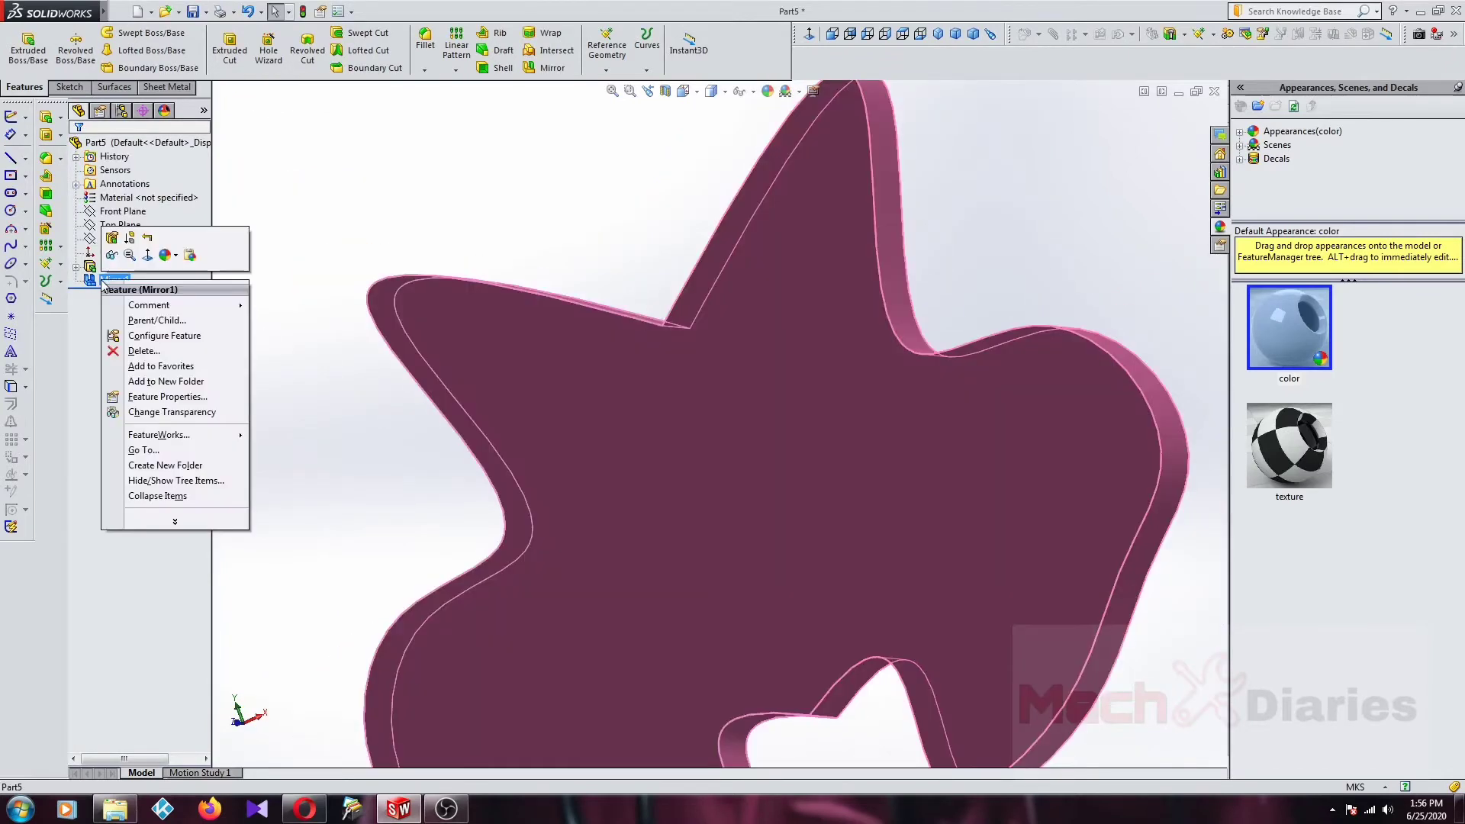
pyautogui.rightClick(100, 281)
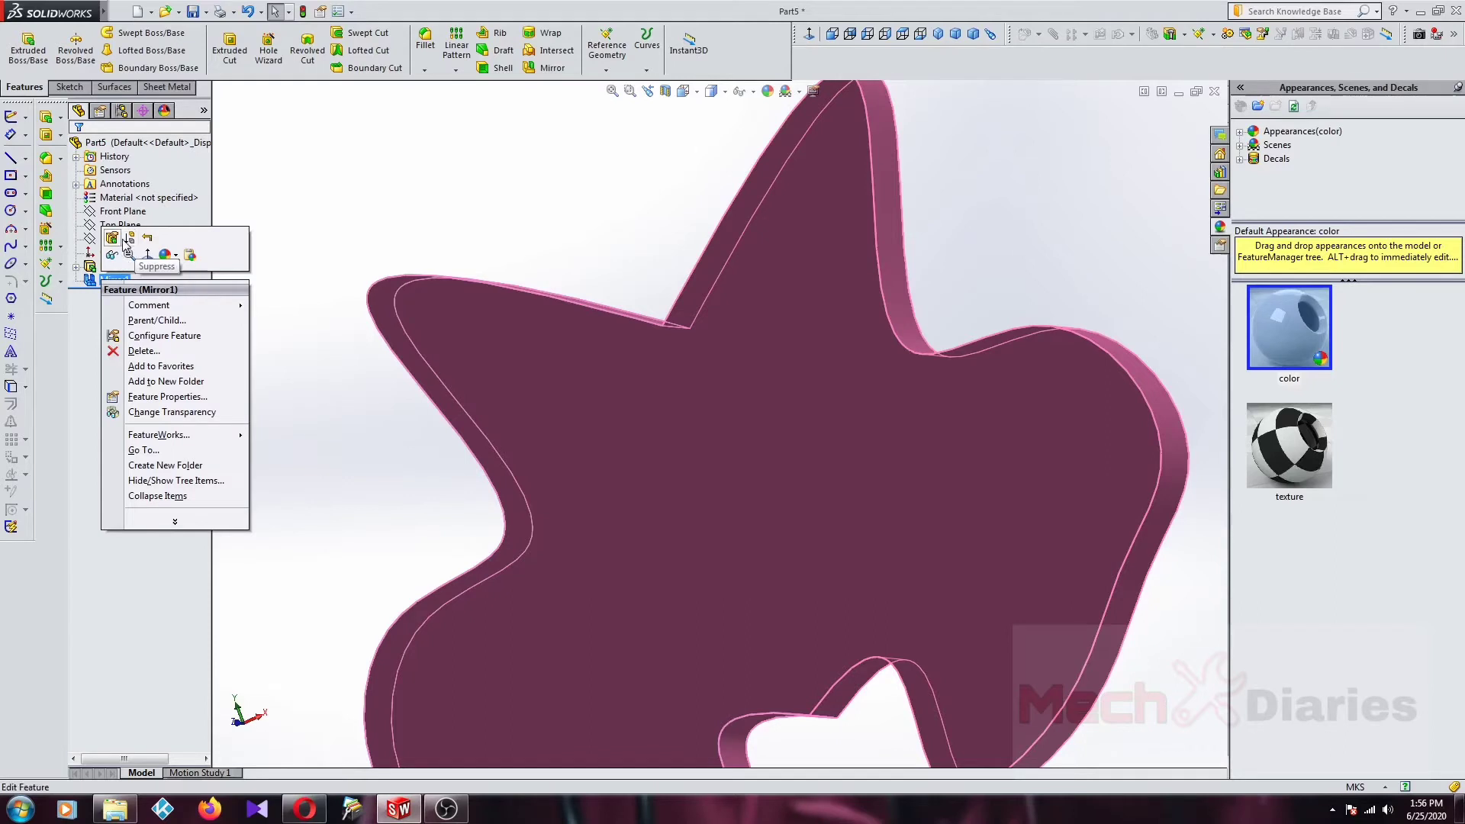
pyautogui.click(143, 350)
# Step: Apply a pure green (RGB 0, 255, 0) appearance to the plate's front face only
pyautogui.click(899, 445)
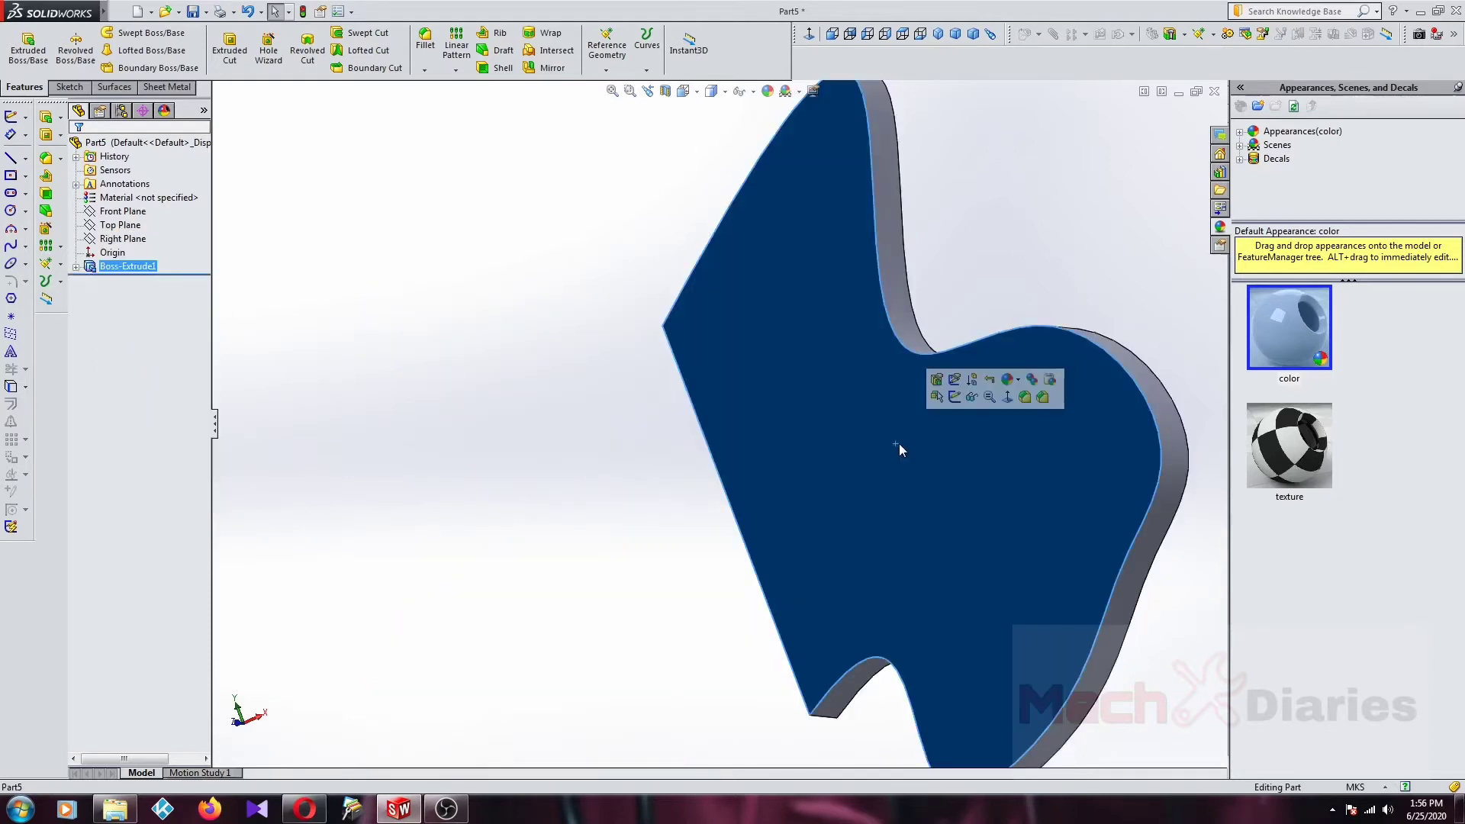
pyautogui.click(1009, 379)
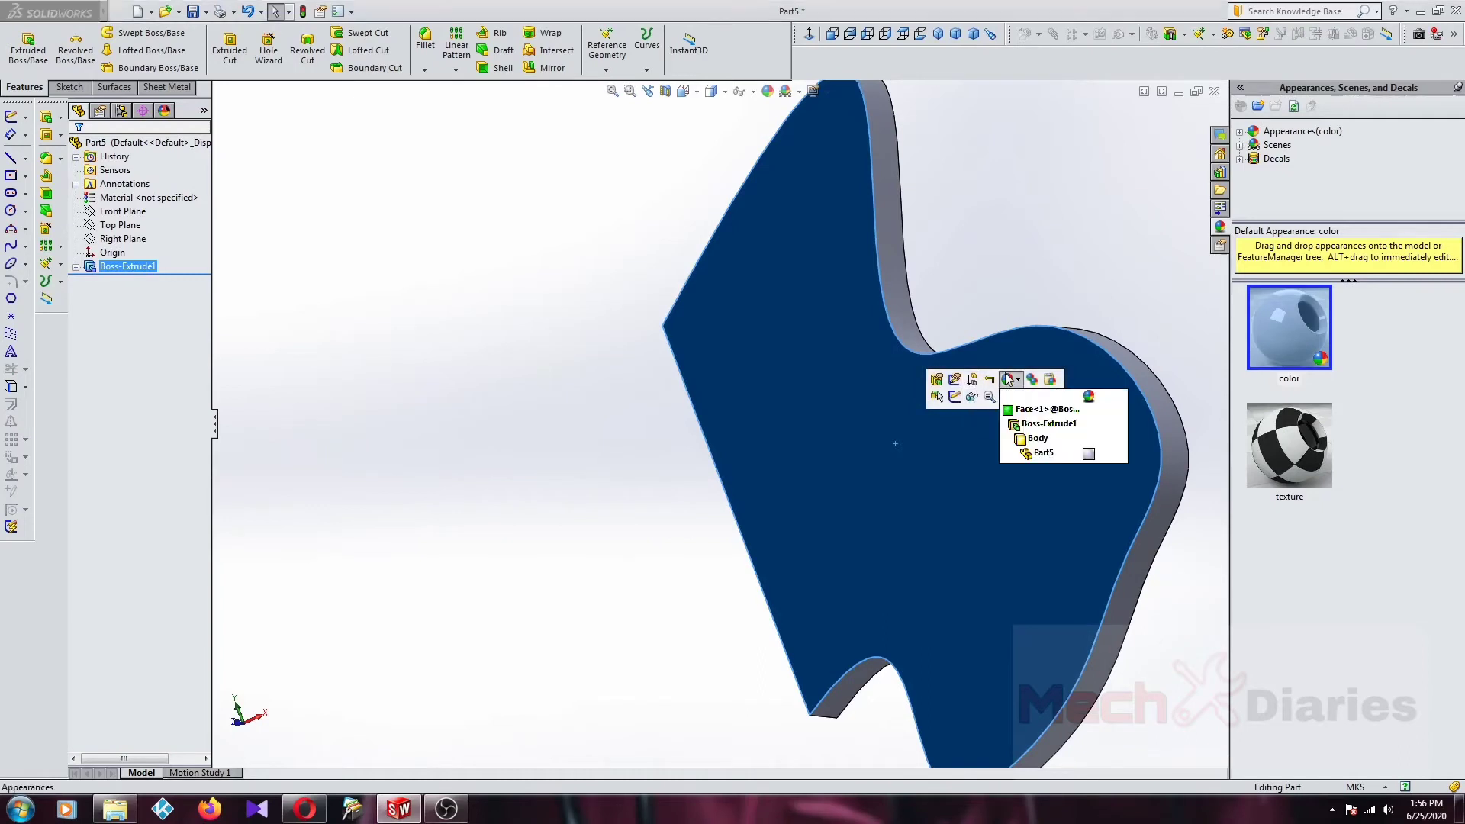
pyautogui.click(1030, 410)
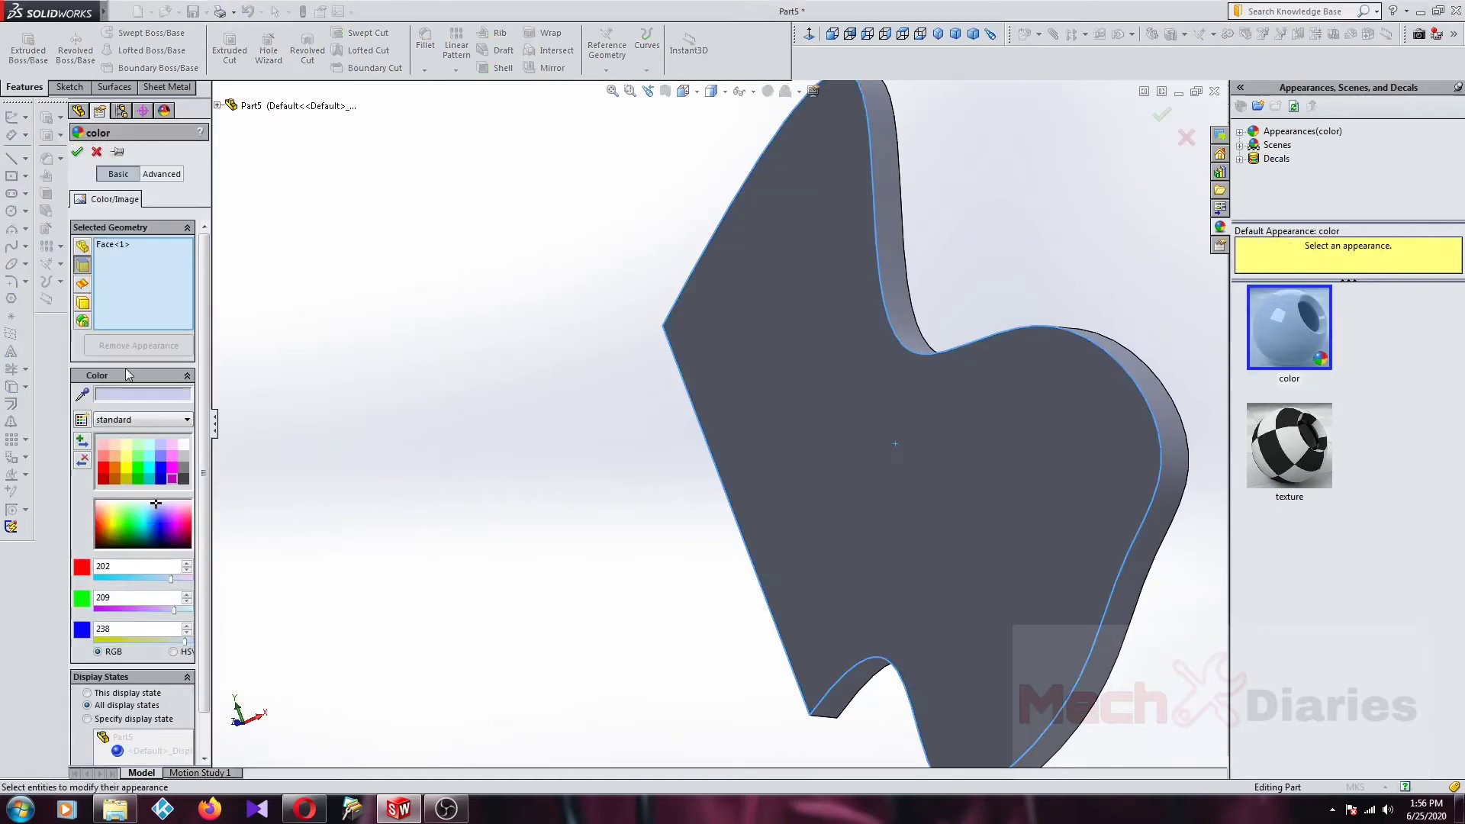
pyautogui.click(134, 468)
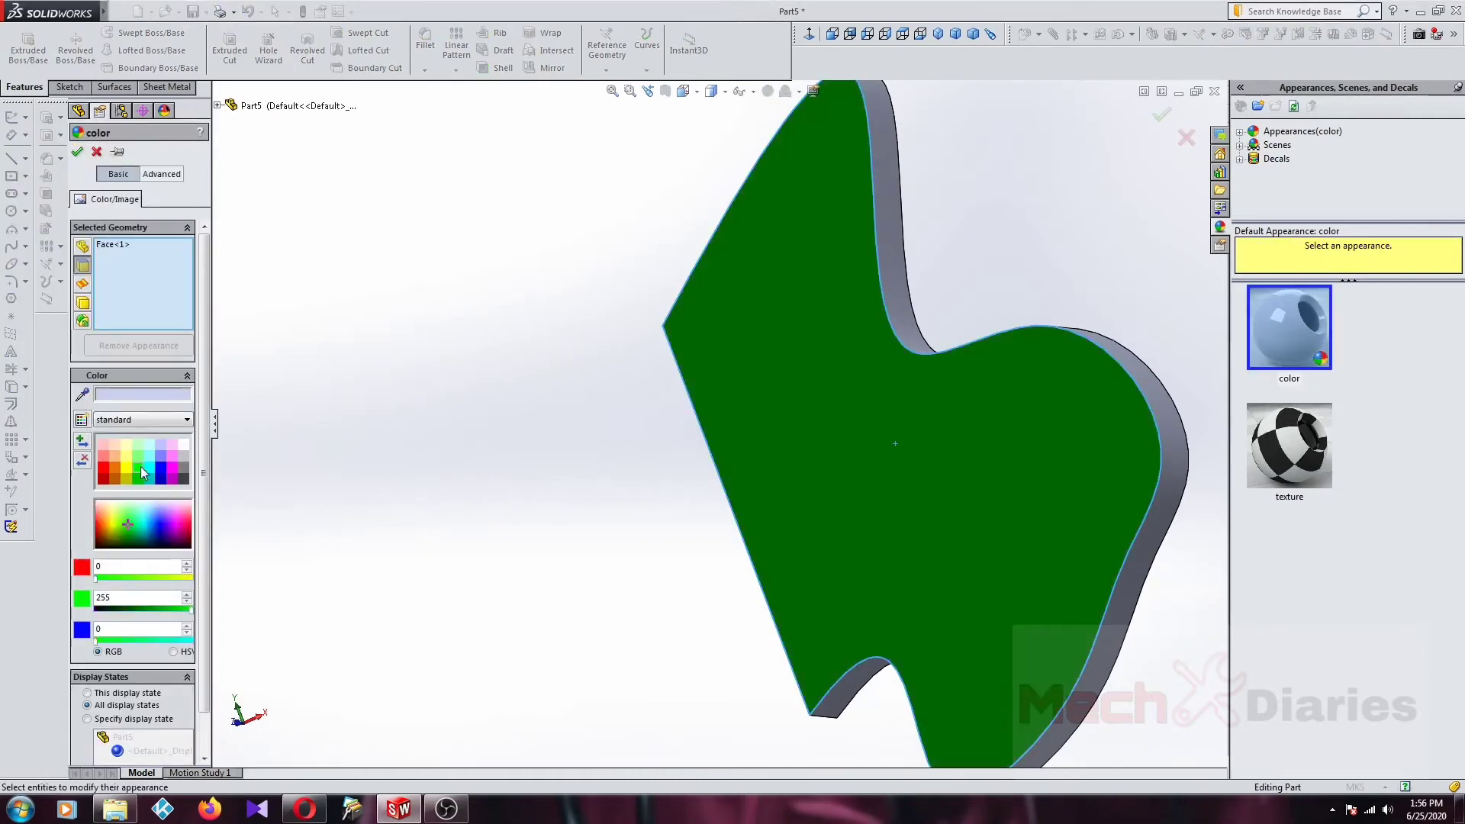
pyautogui.click(79, 153)
pyautogui.moveTo(777, 474); pyautogui.dragTo(809, 491, button='middle')
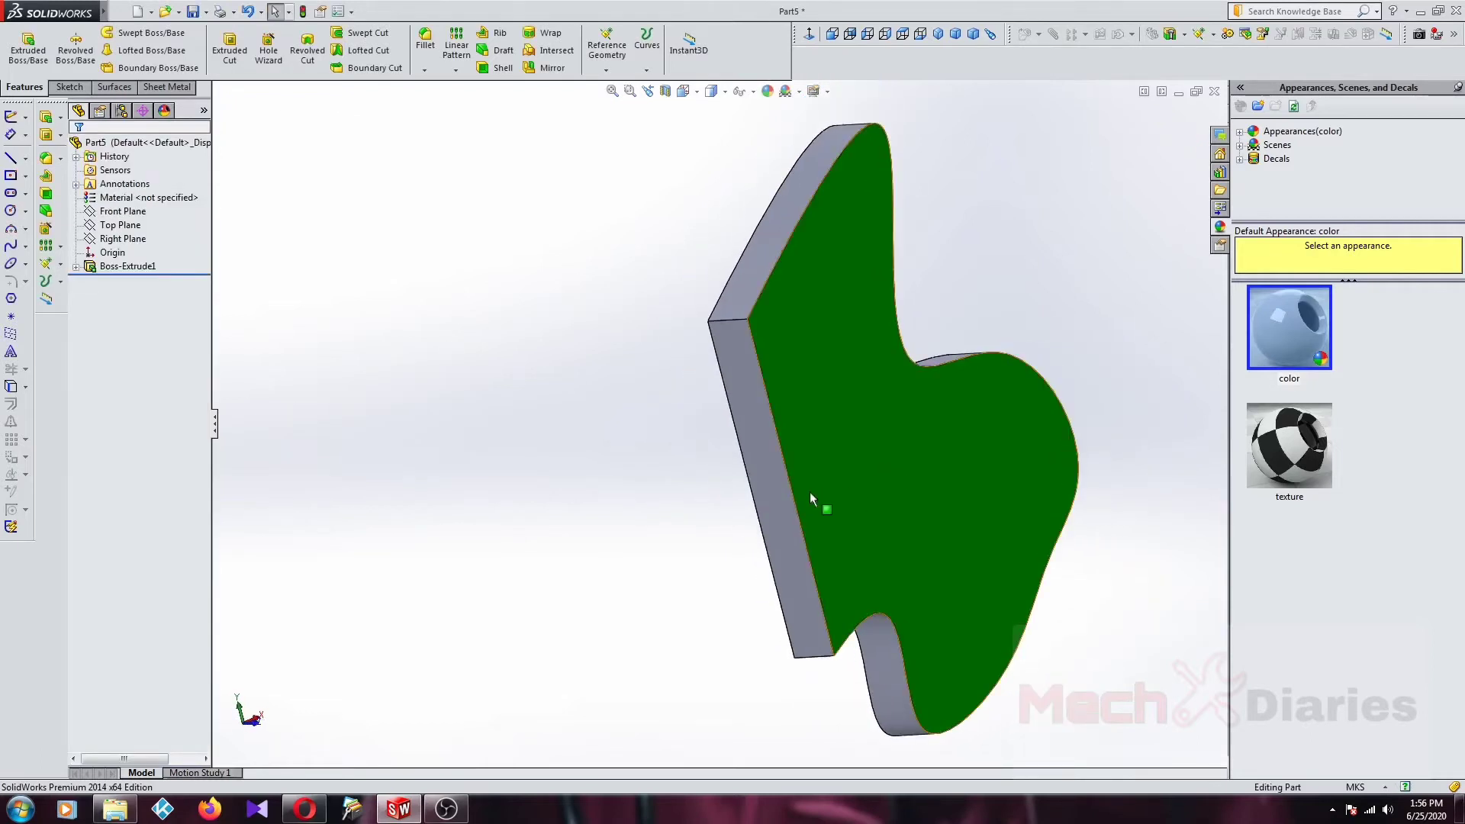
# Step: Create Mirror2, mirroring the Boss-Extrude1 body about its side face
pyautogui.rightClick(134, 267)
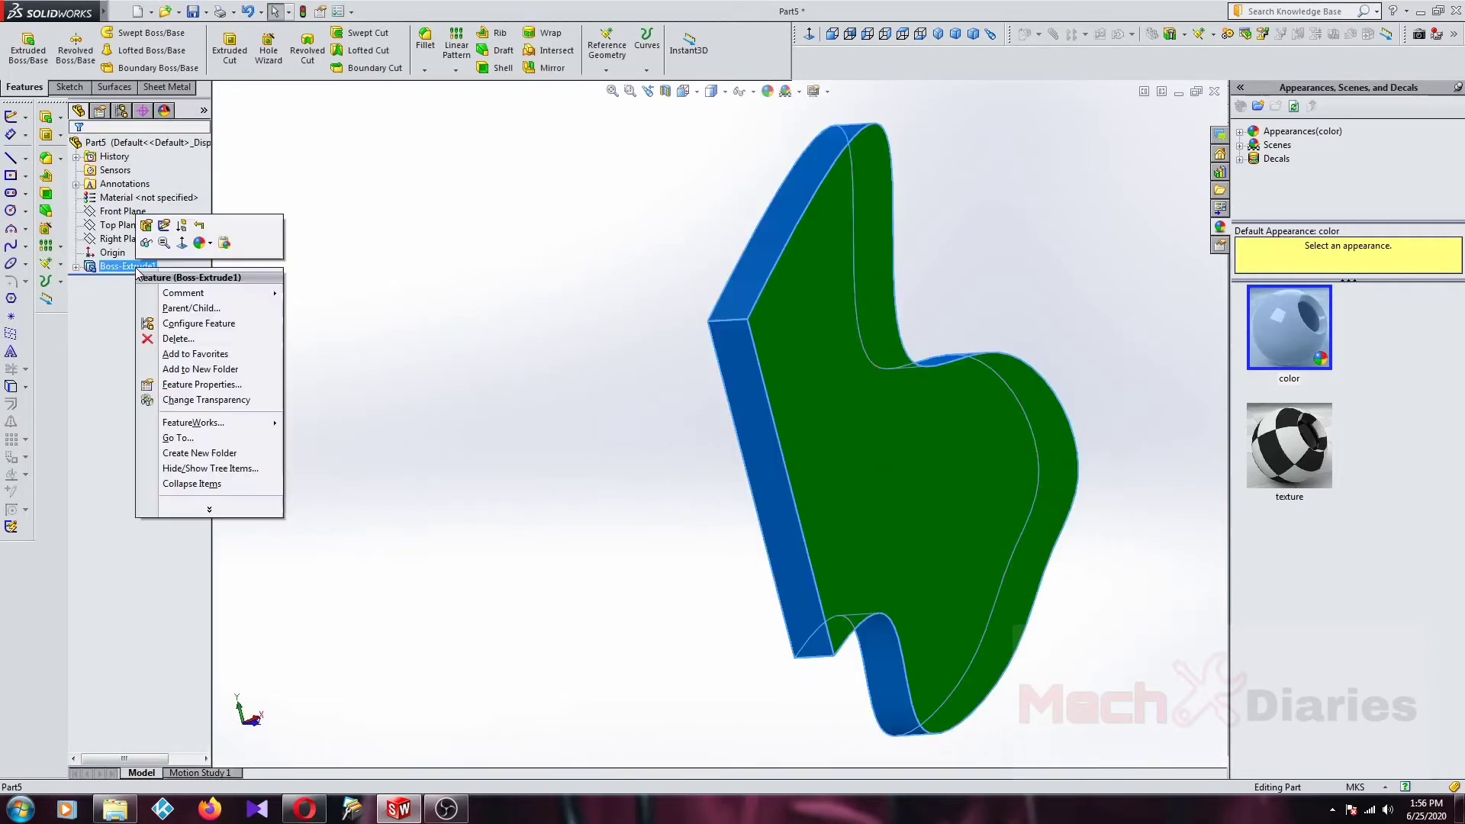
pyautogui.click(370, 132)
pyautogui.click(536, 68)
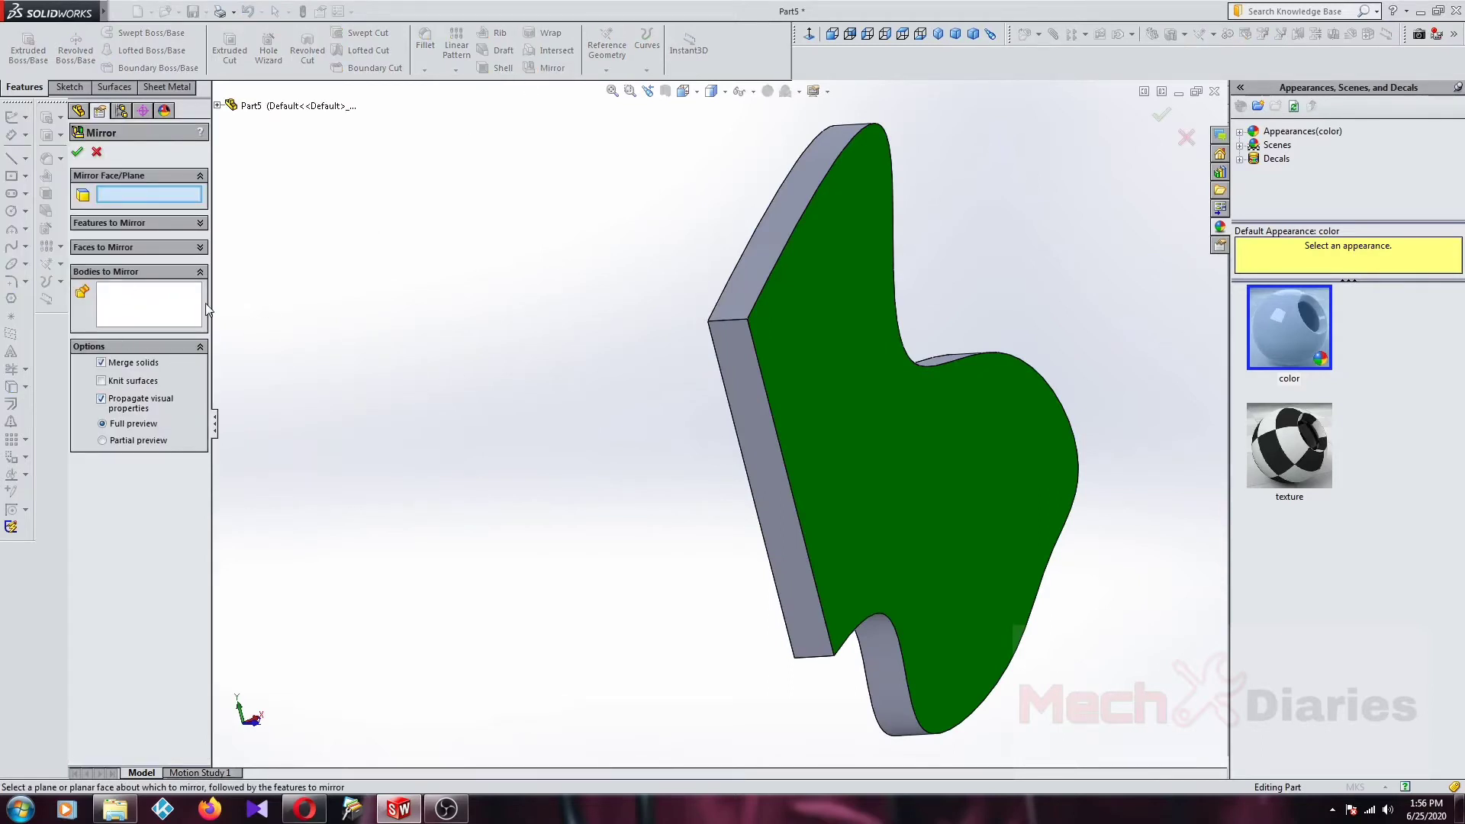
pyautogui.click(177, 305)
pyautogui.click(838, 376)
pyautogui.click(175, 203)
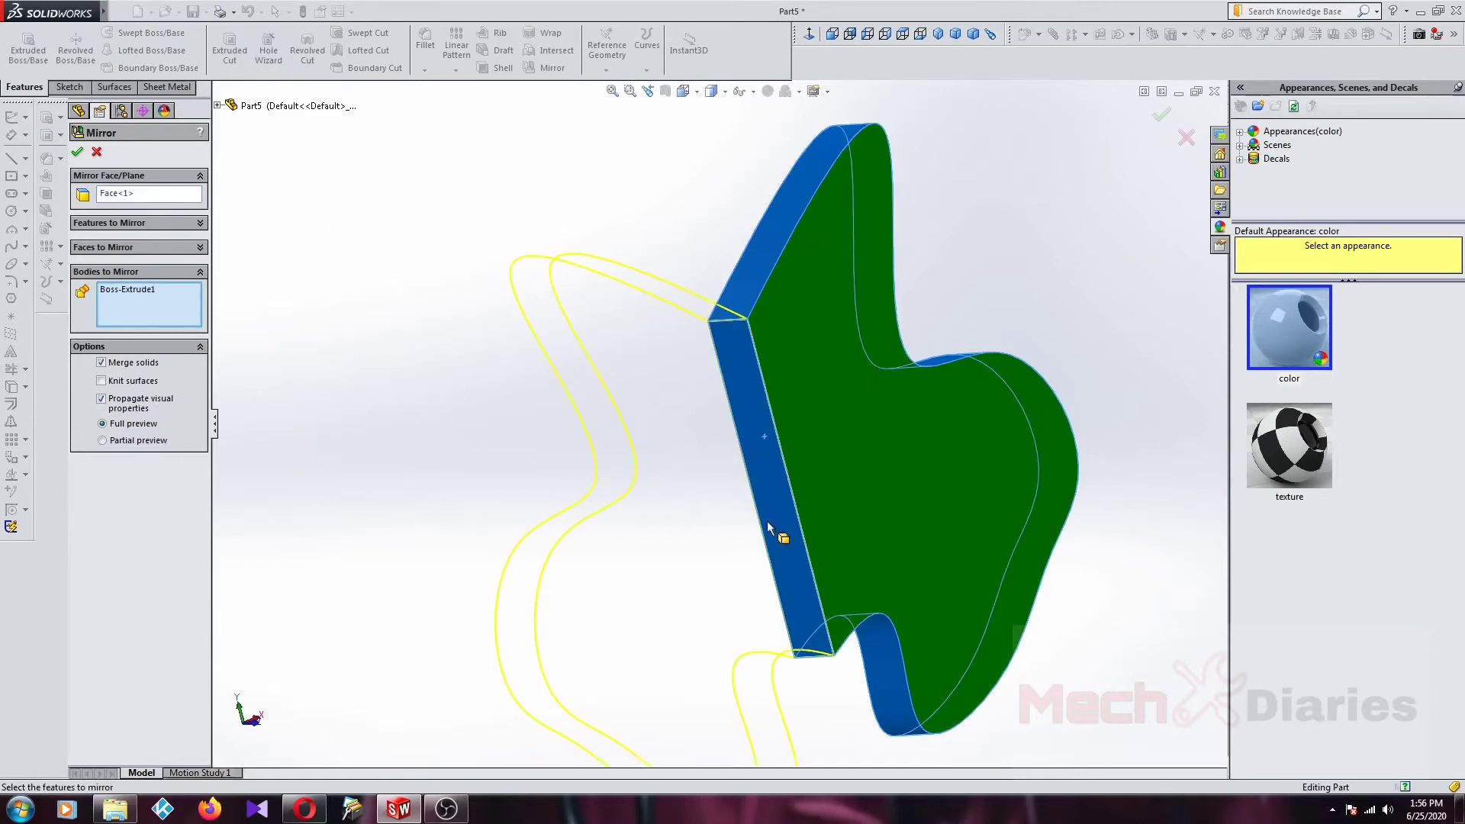
pyautogui.hotkey('ctrl', '8')
pyautogui.click(77, 152)
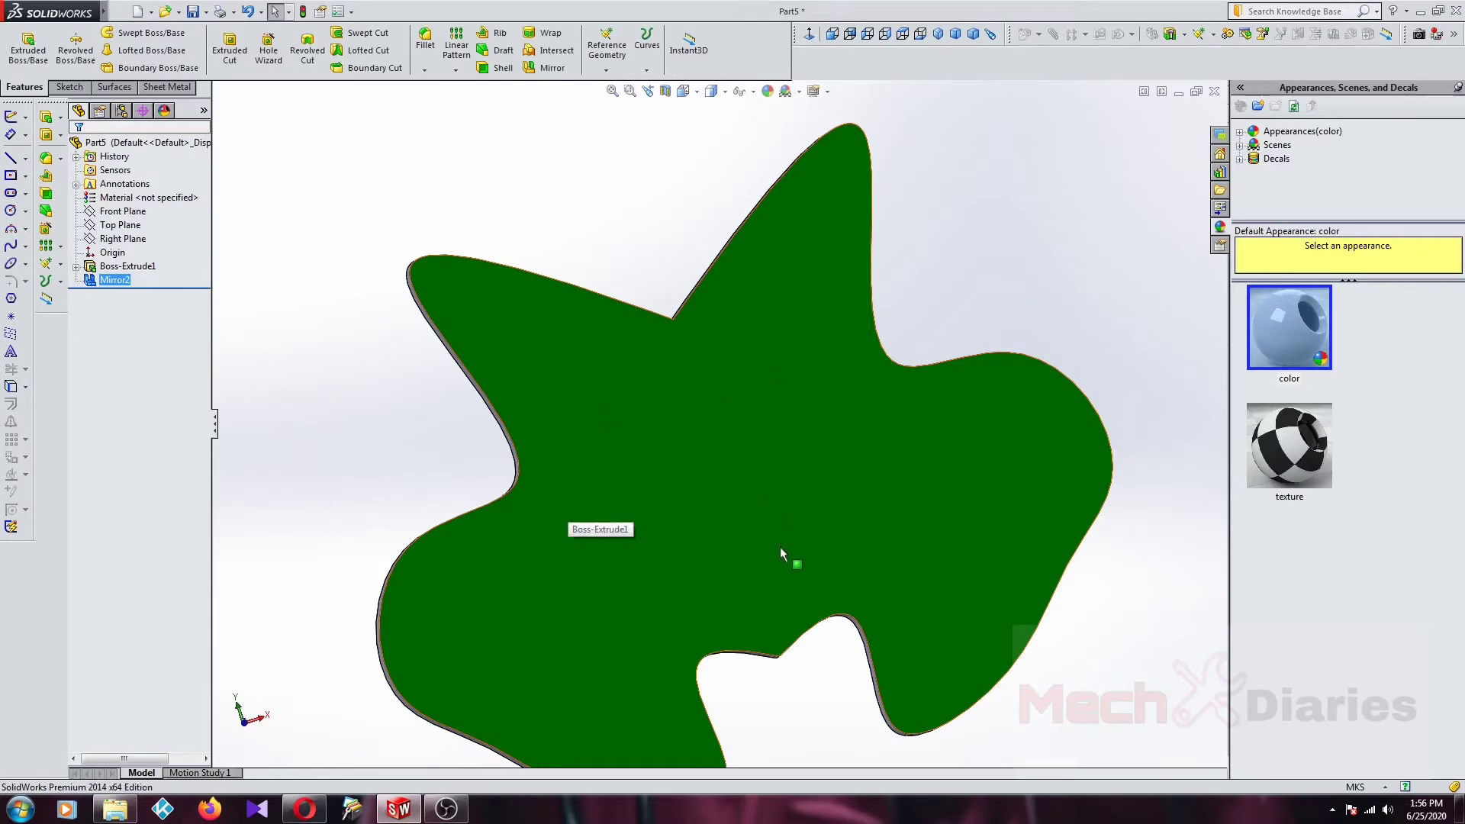
pyautogui.rightClick(116, 281)
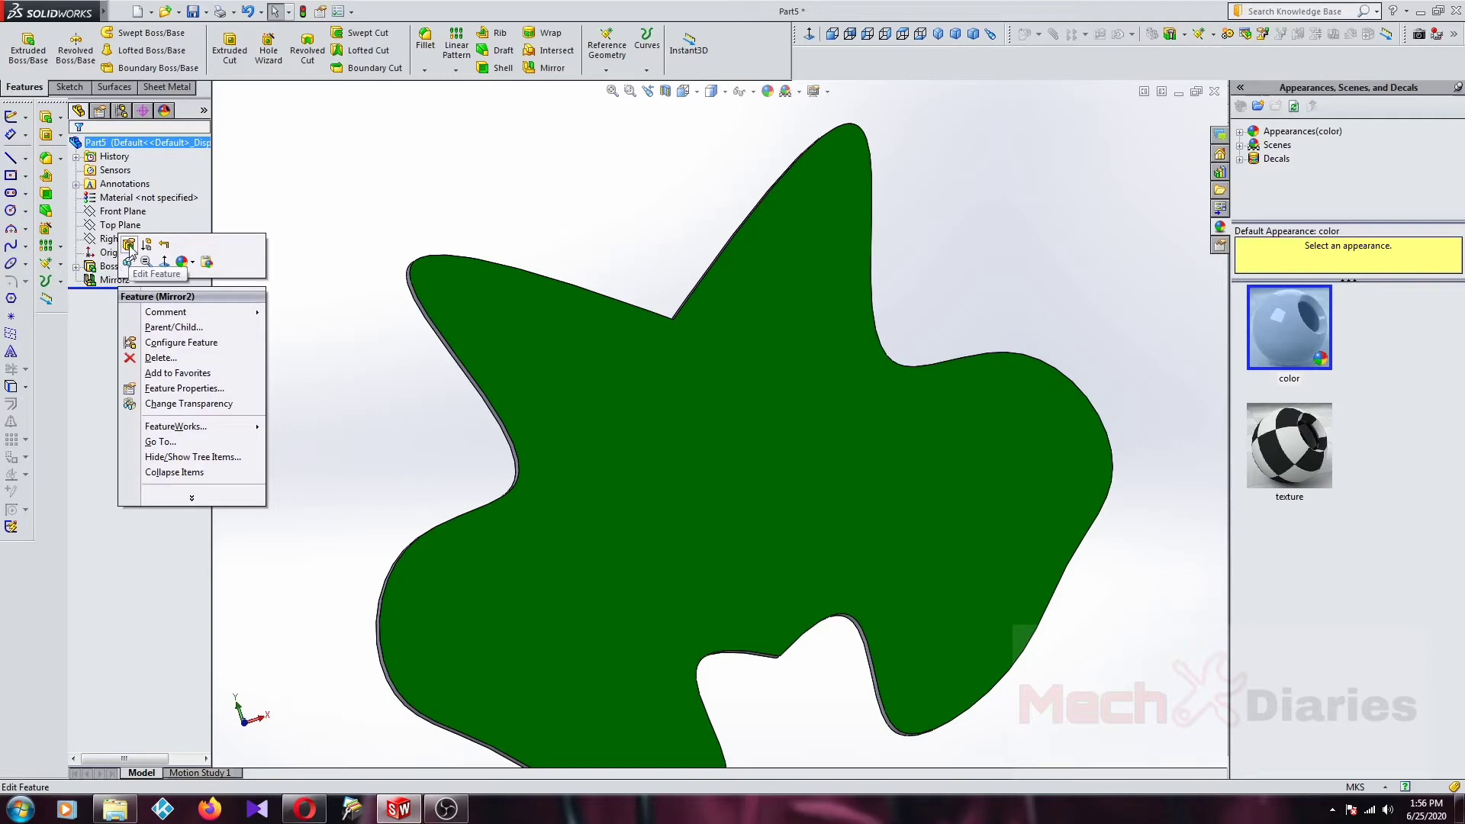
pyautogui.click(129, 244)
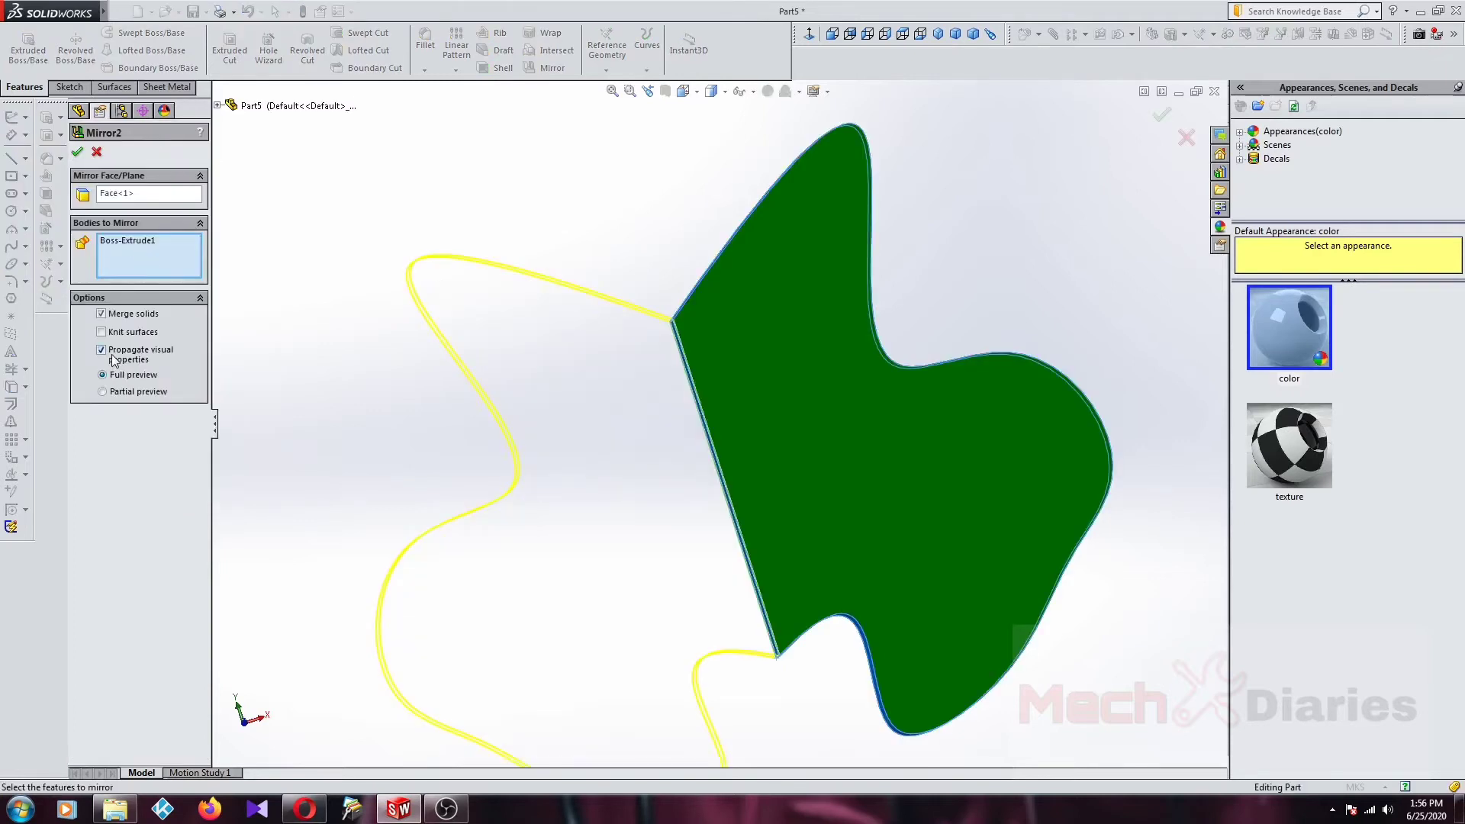
pyautogui.click(77, 152)
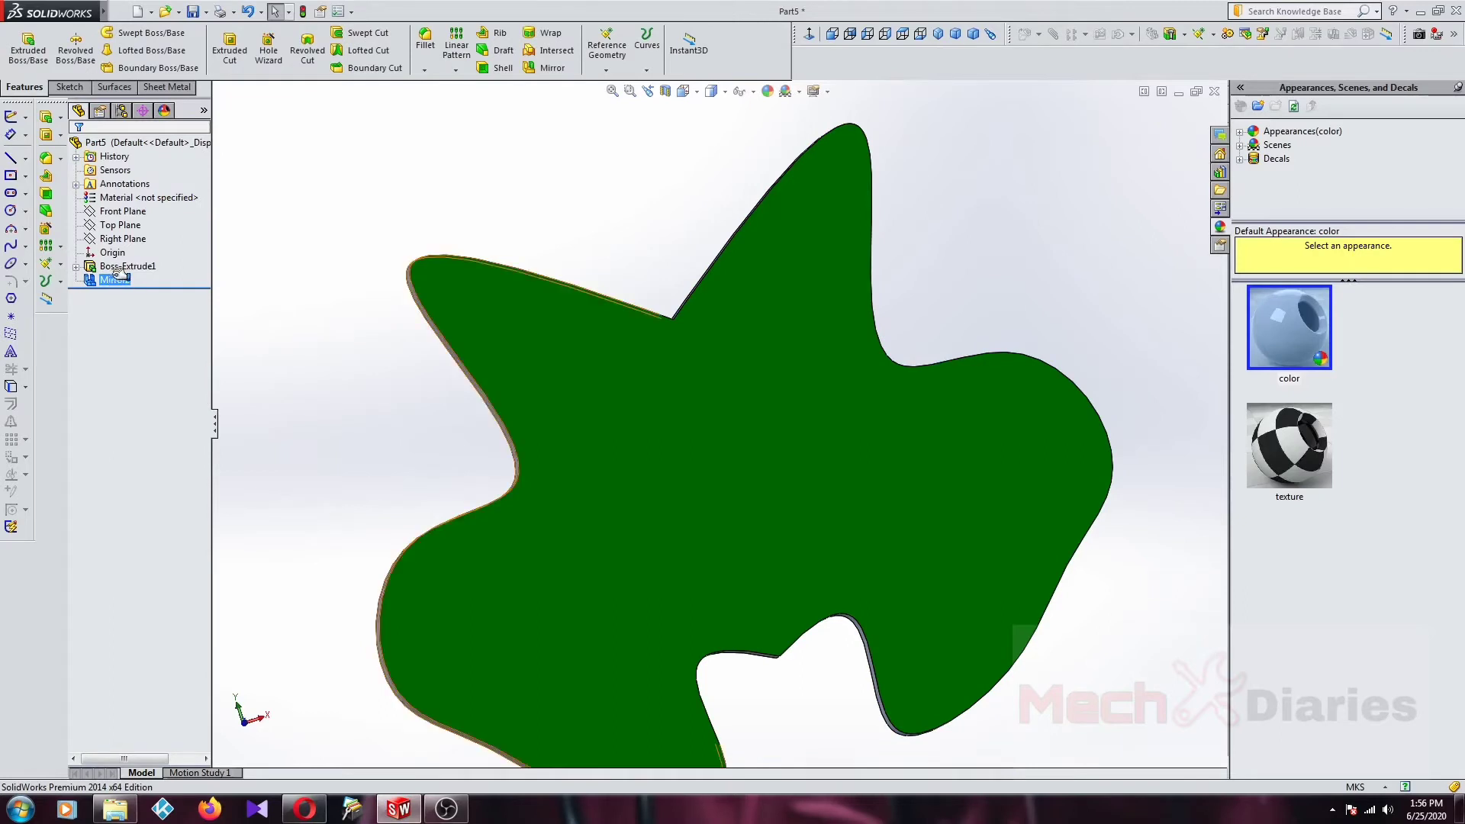
pyautogui.rightClick(114, 281)
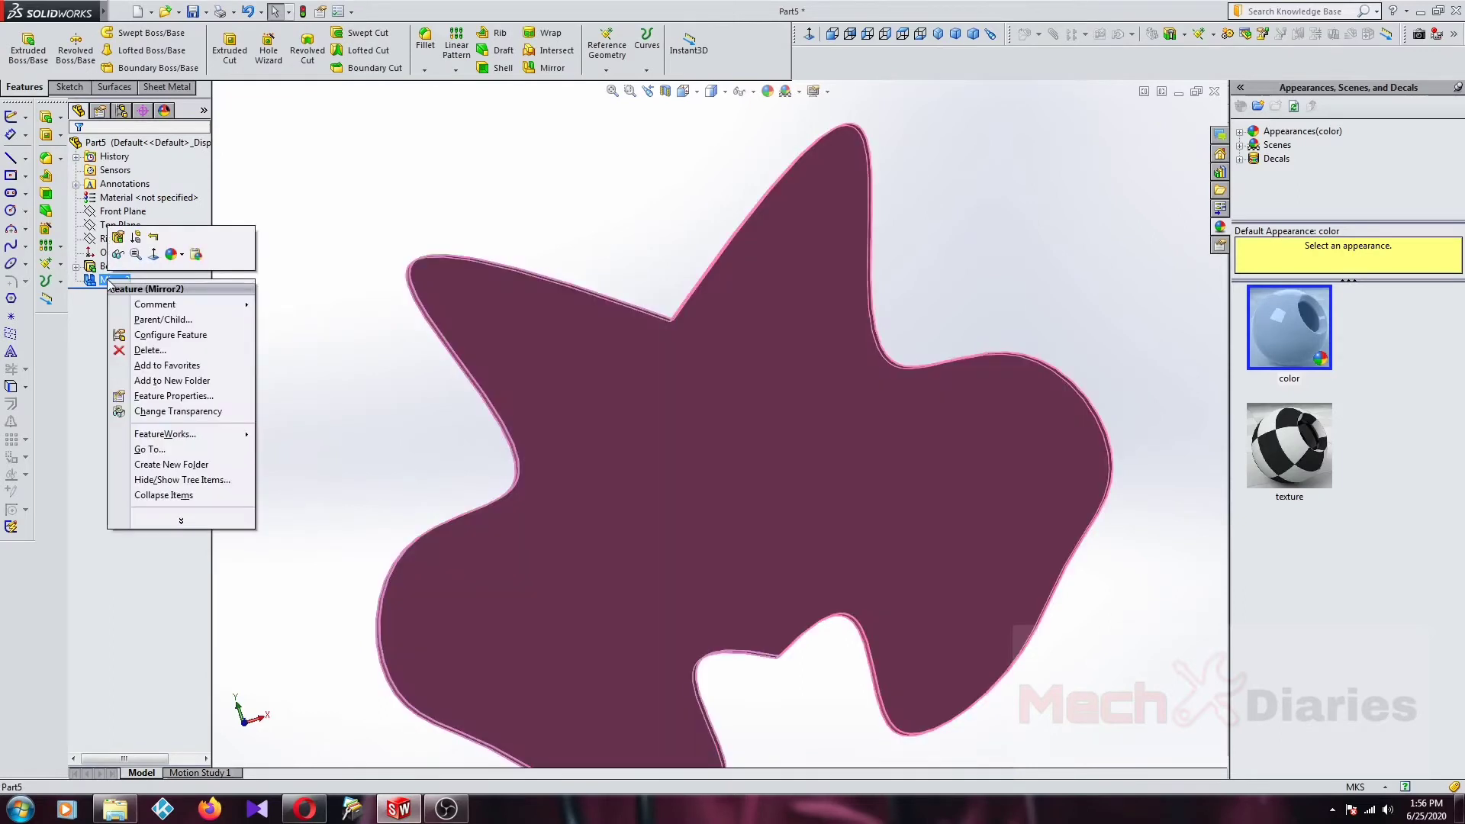
pyautogui.click(118, 238)
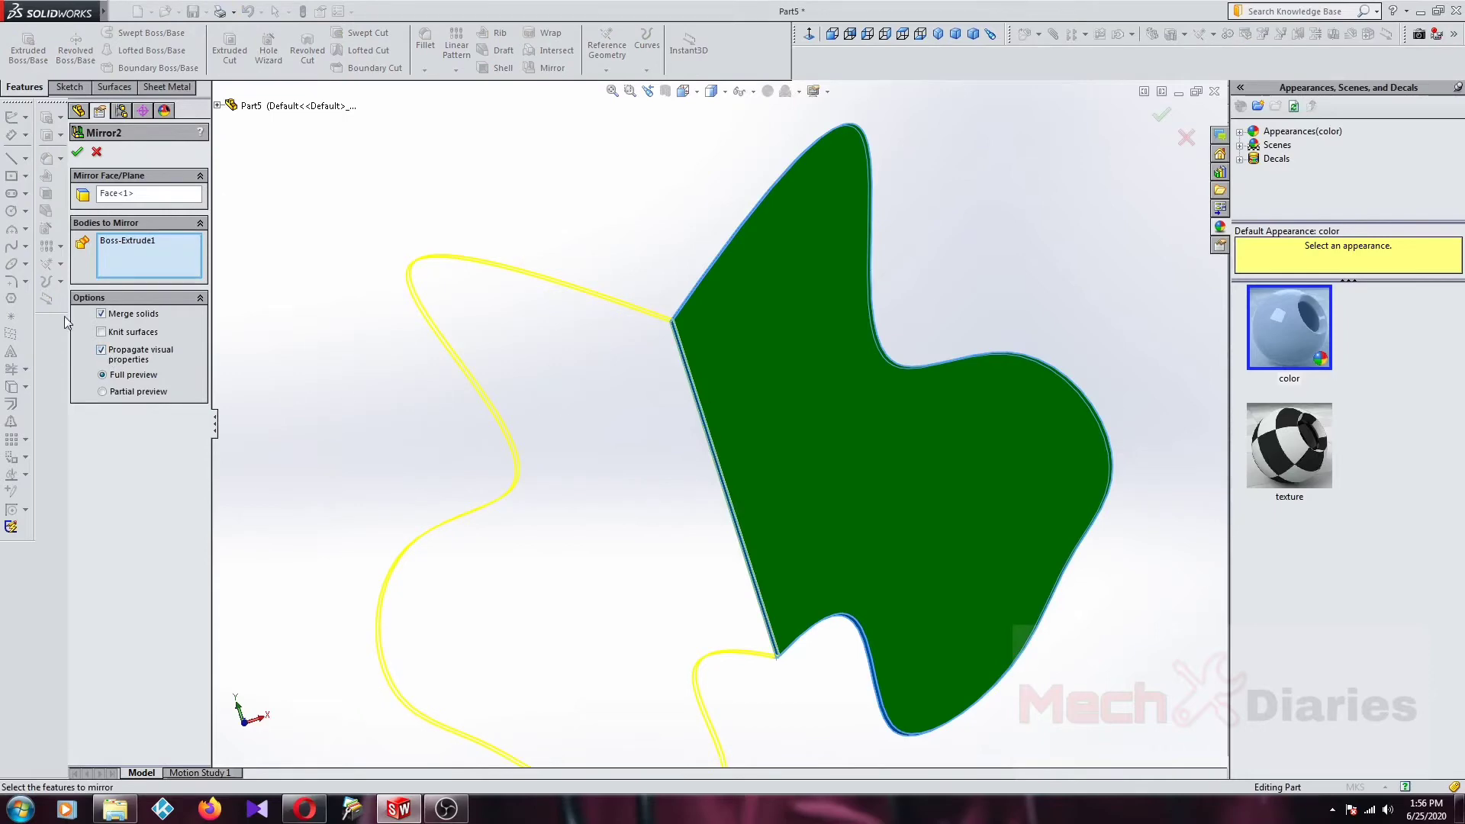
pyautogui.moveTo(419, 393); pyautogui.dragTo(431, 422, button='middle')
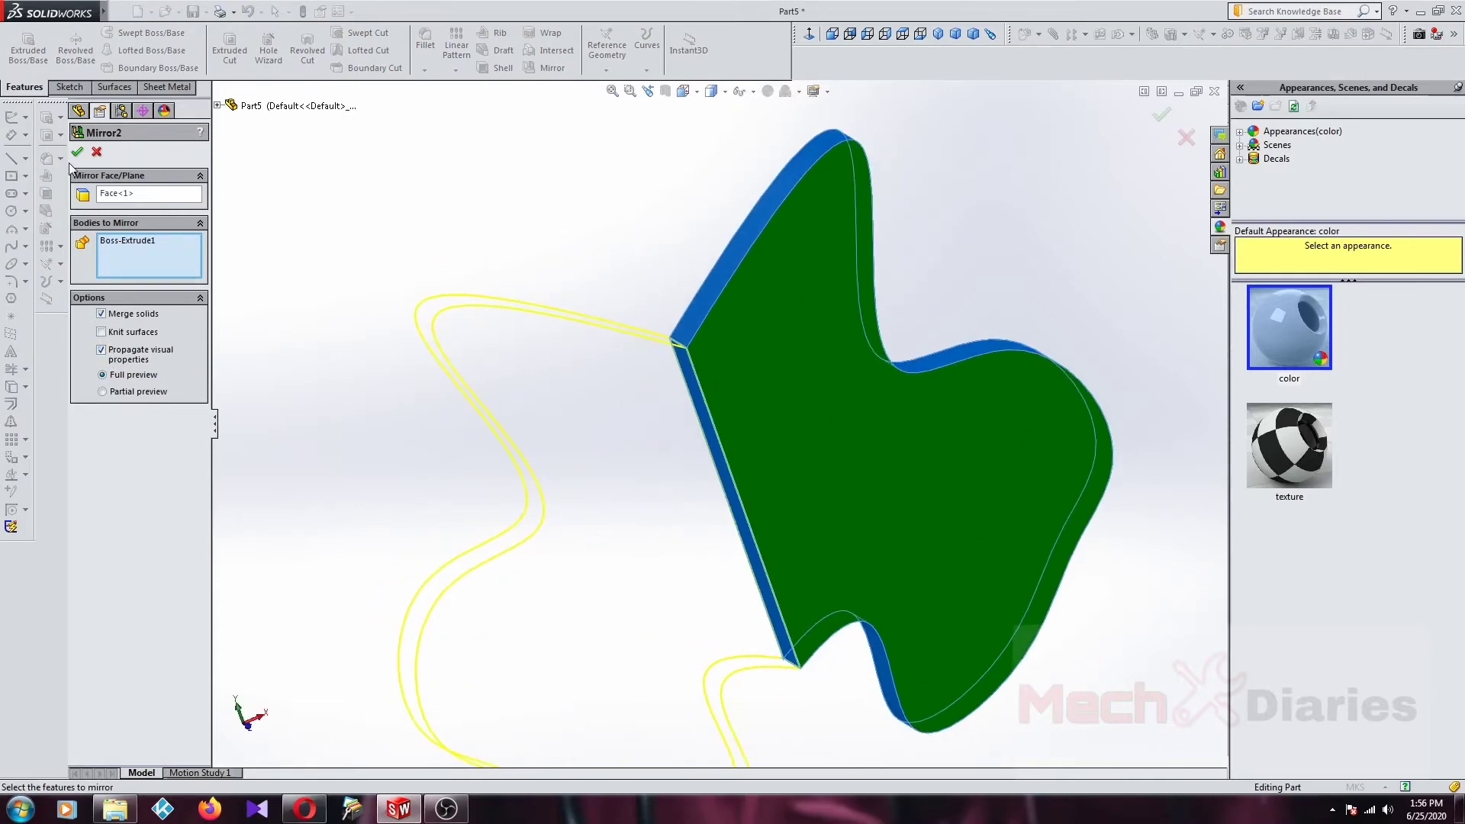
pyautogui.click(77, 151)
pyautogui.moveTo(607, 406)
pyautogui.mouseDown(button='middle')
pyautogui.moveTo(687, 529)
pyautogui.moveTo(206, 366)
pyautogui.mouseUp(button='middle')
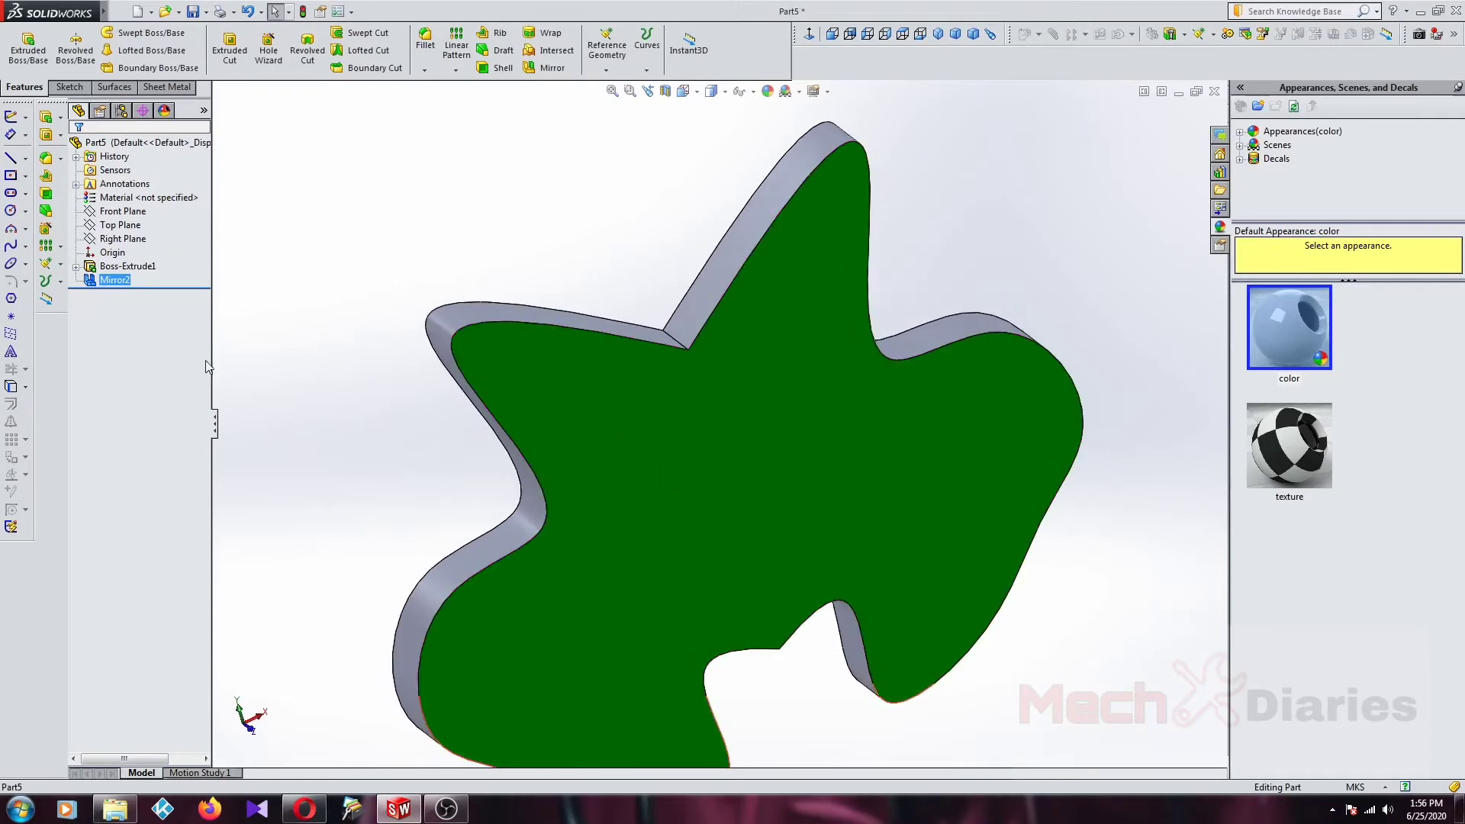
# Step: Remove the Mirror2 feature
pyautogui.rightClick(111, 283)
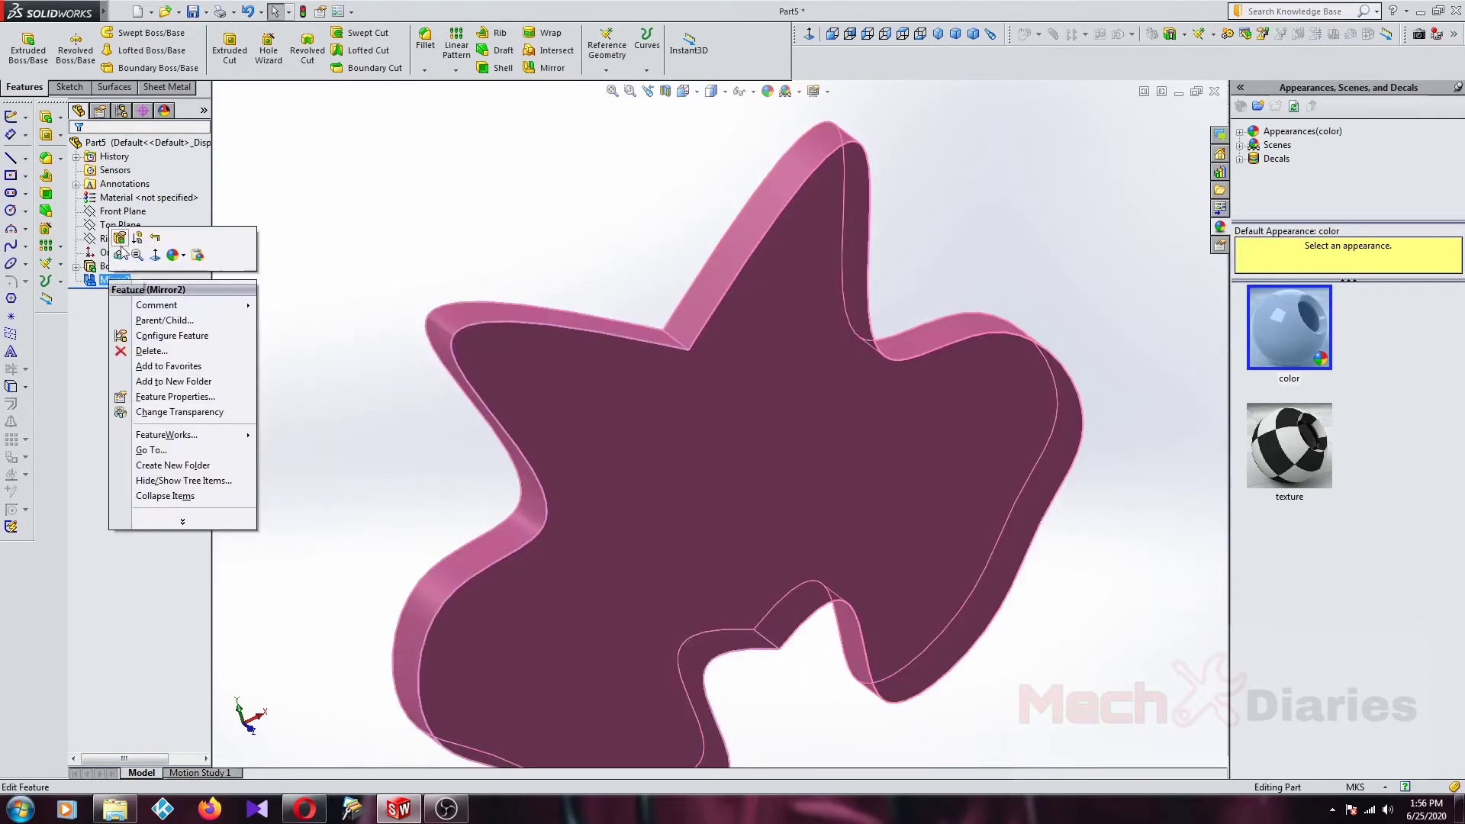
pyautogui.click(317, 221)
pyautogui.click(90, 282)
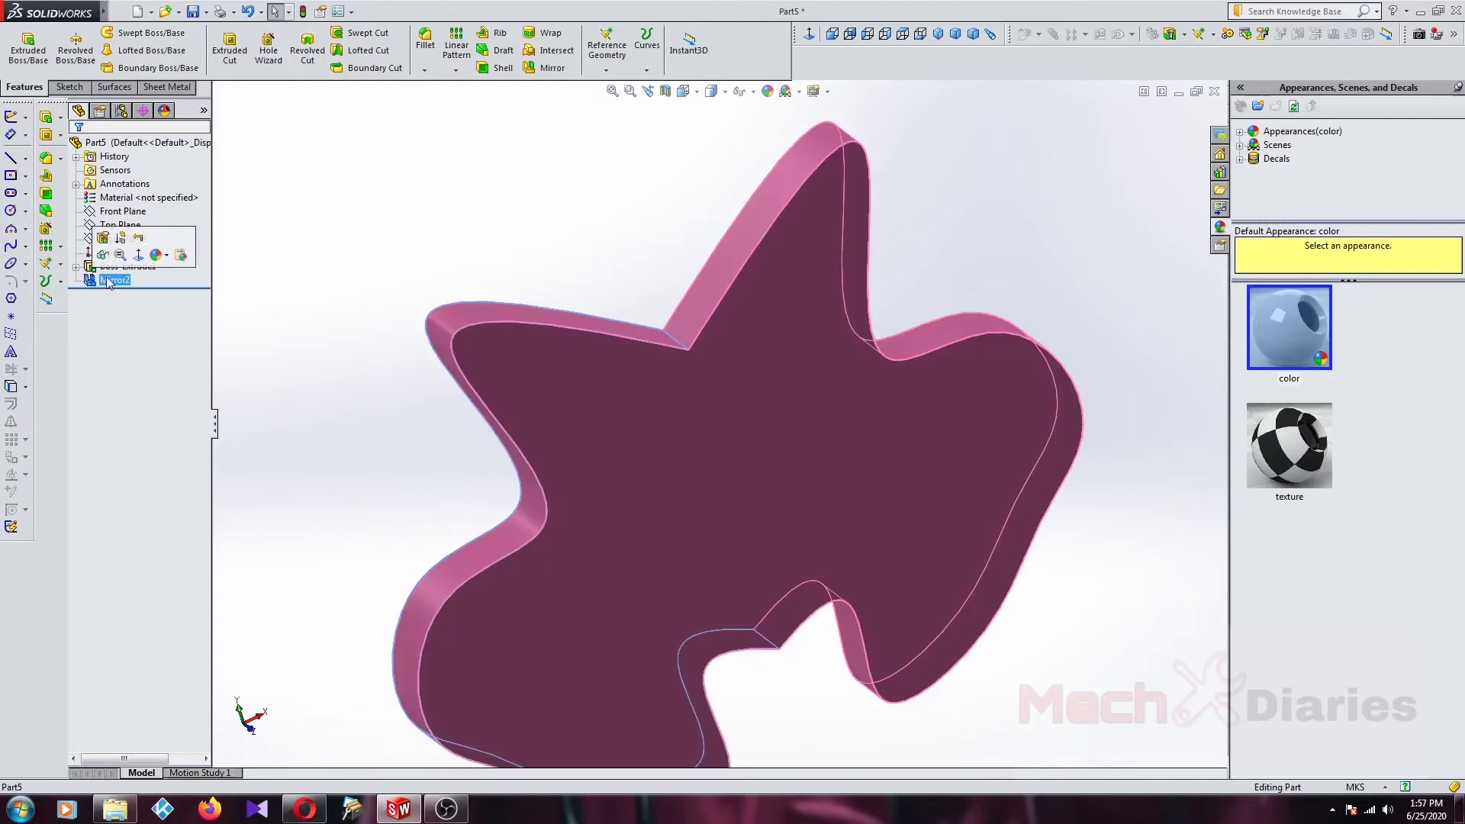
pyautogui.hotkey('ctrl', 'z')
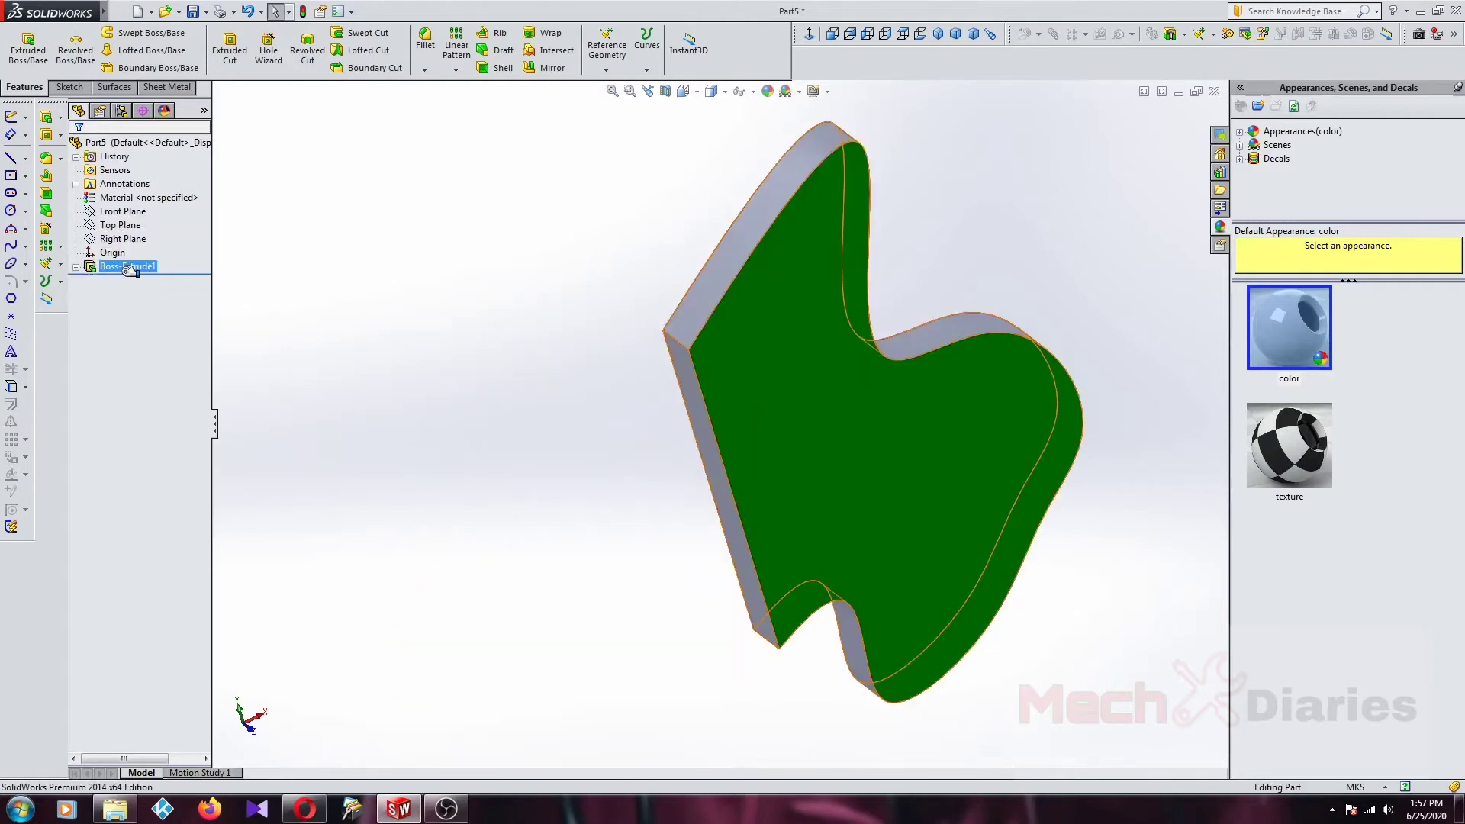
pyautogui.rightClick(126, 272)
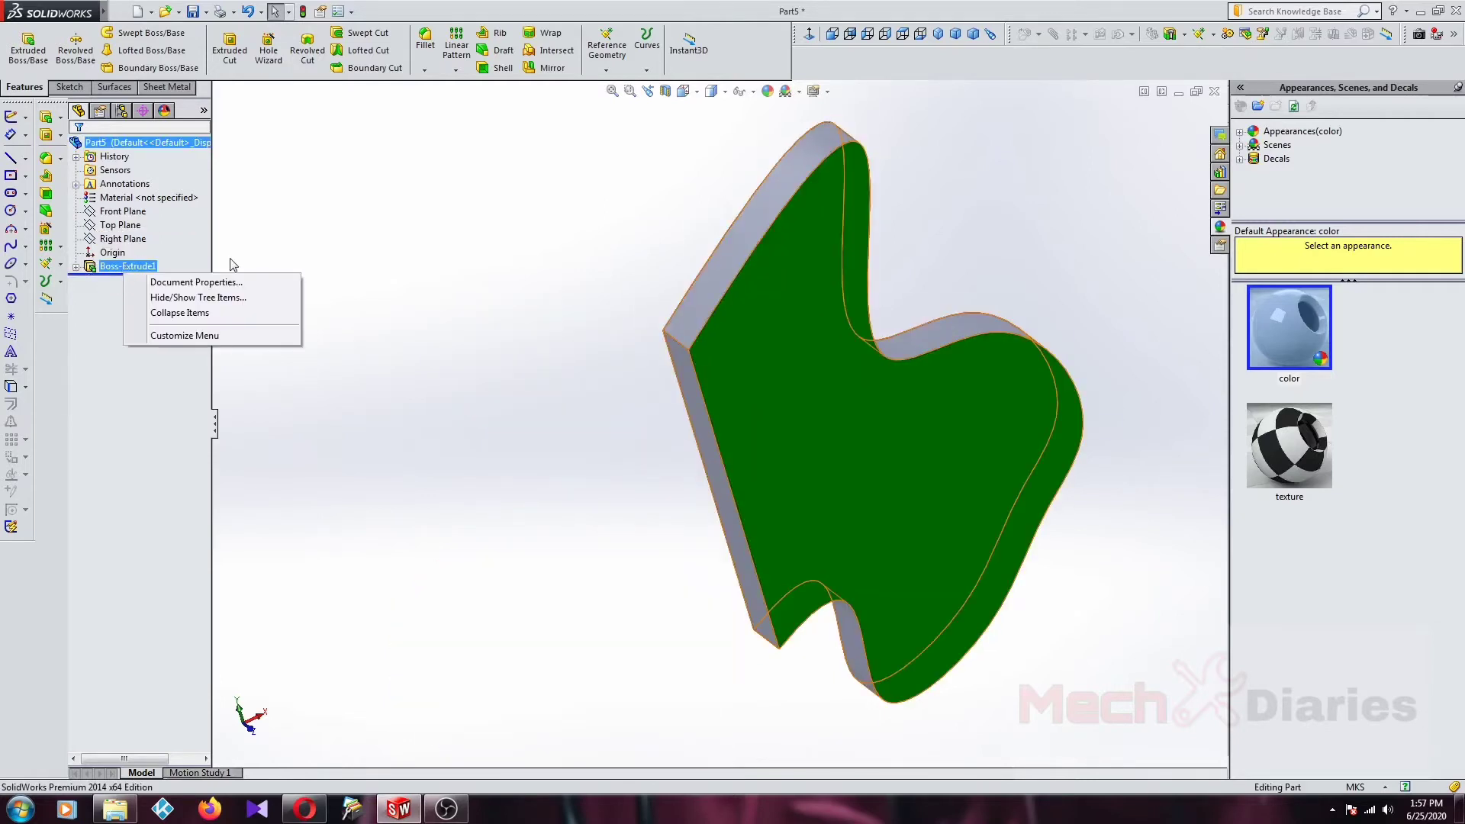
# Step: Give the Boss-Extrude1 body a pink (255, 128, 255) appearance
pyautogui.rightClick(726, 313)
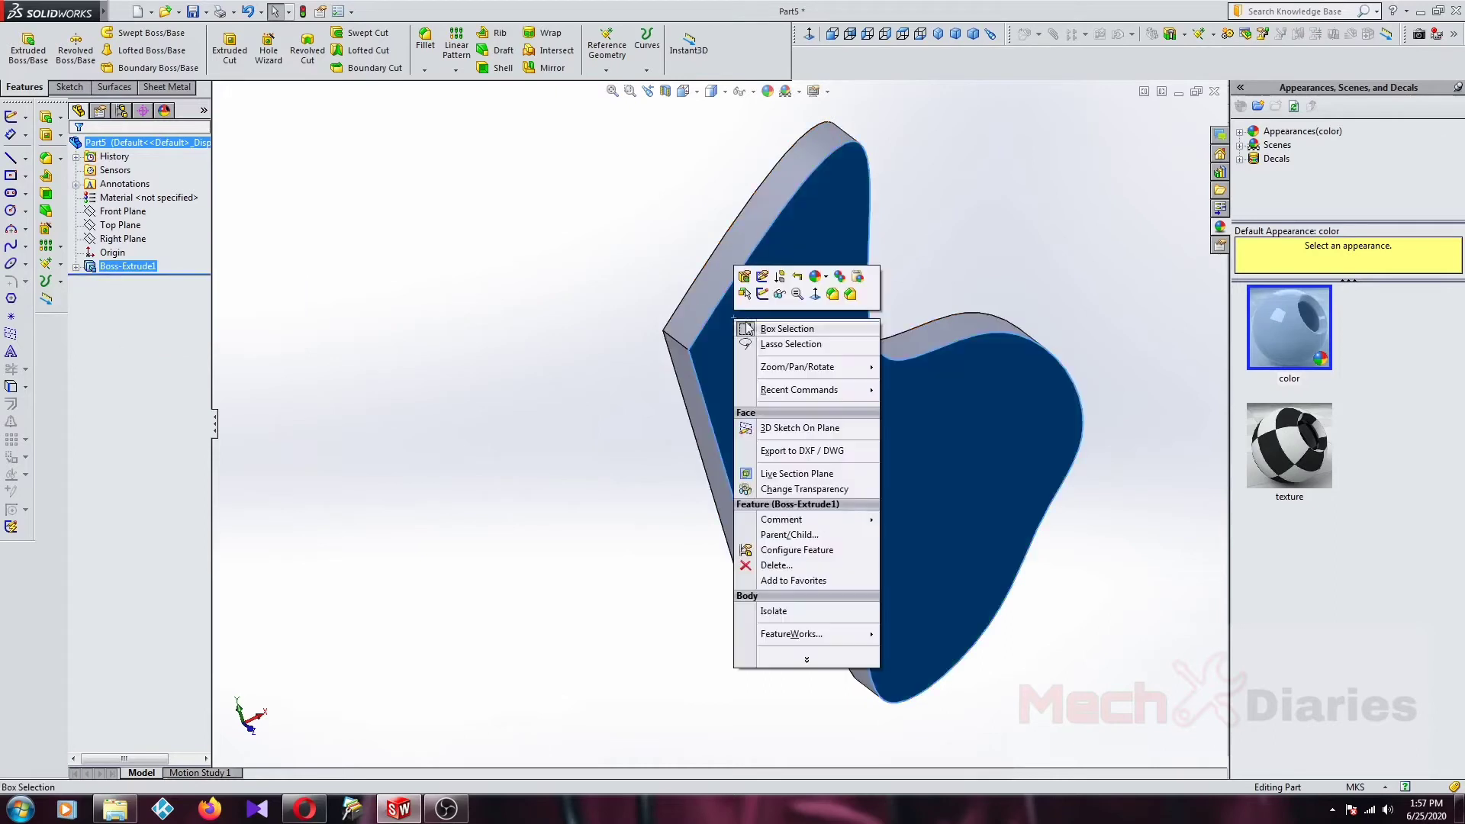
pyautogui.click(817, 278)
pyautogui.click(840, 322)
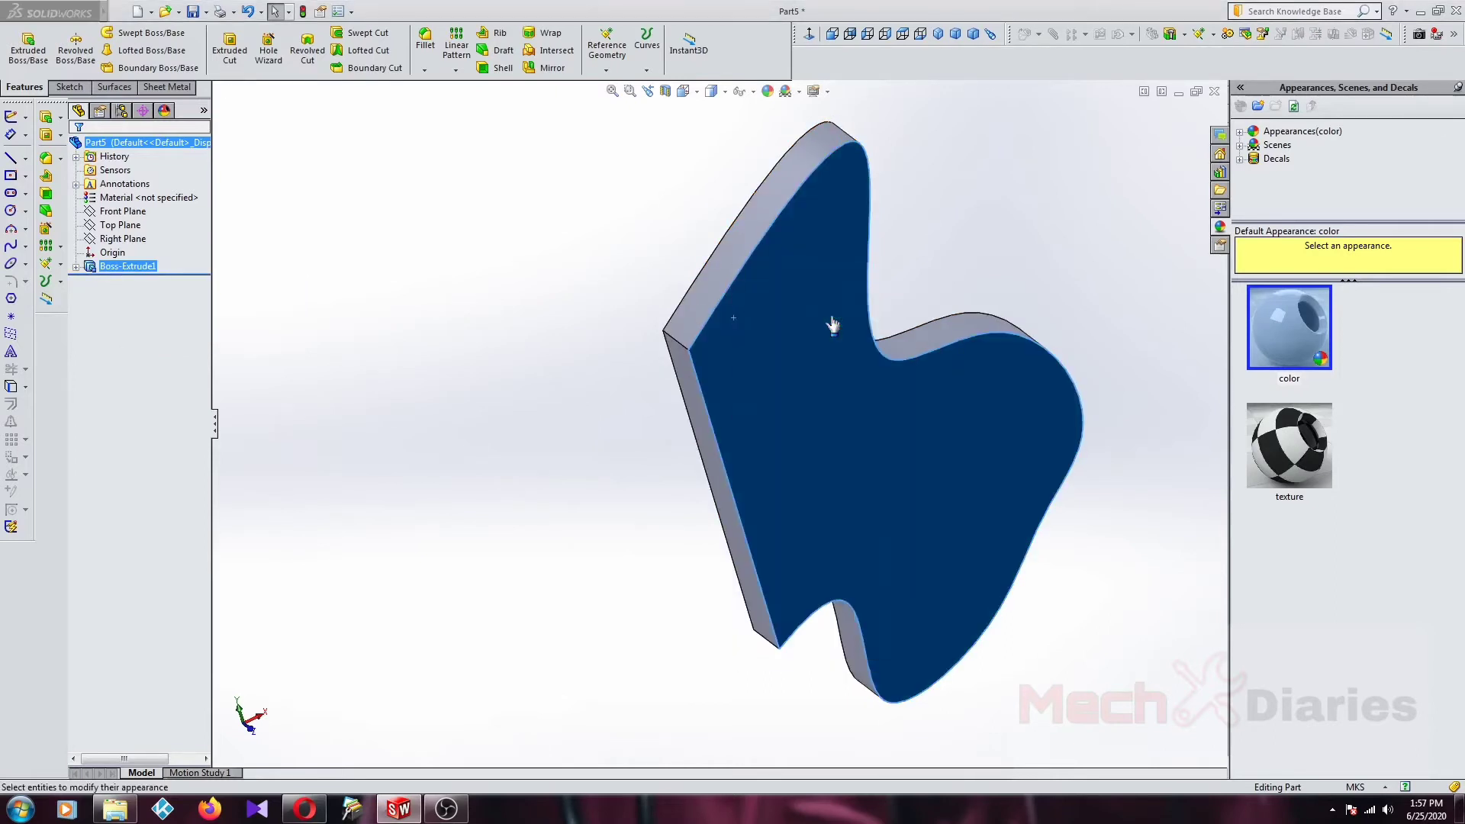
pyautogui.click(172, 455)
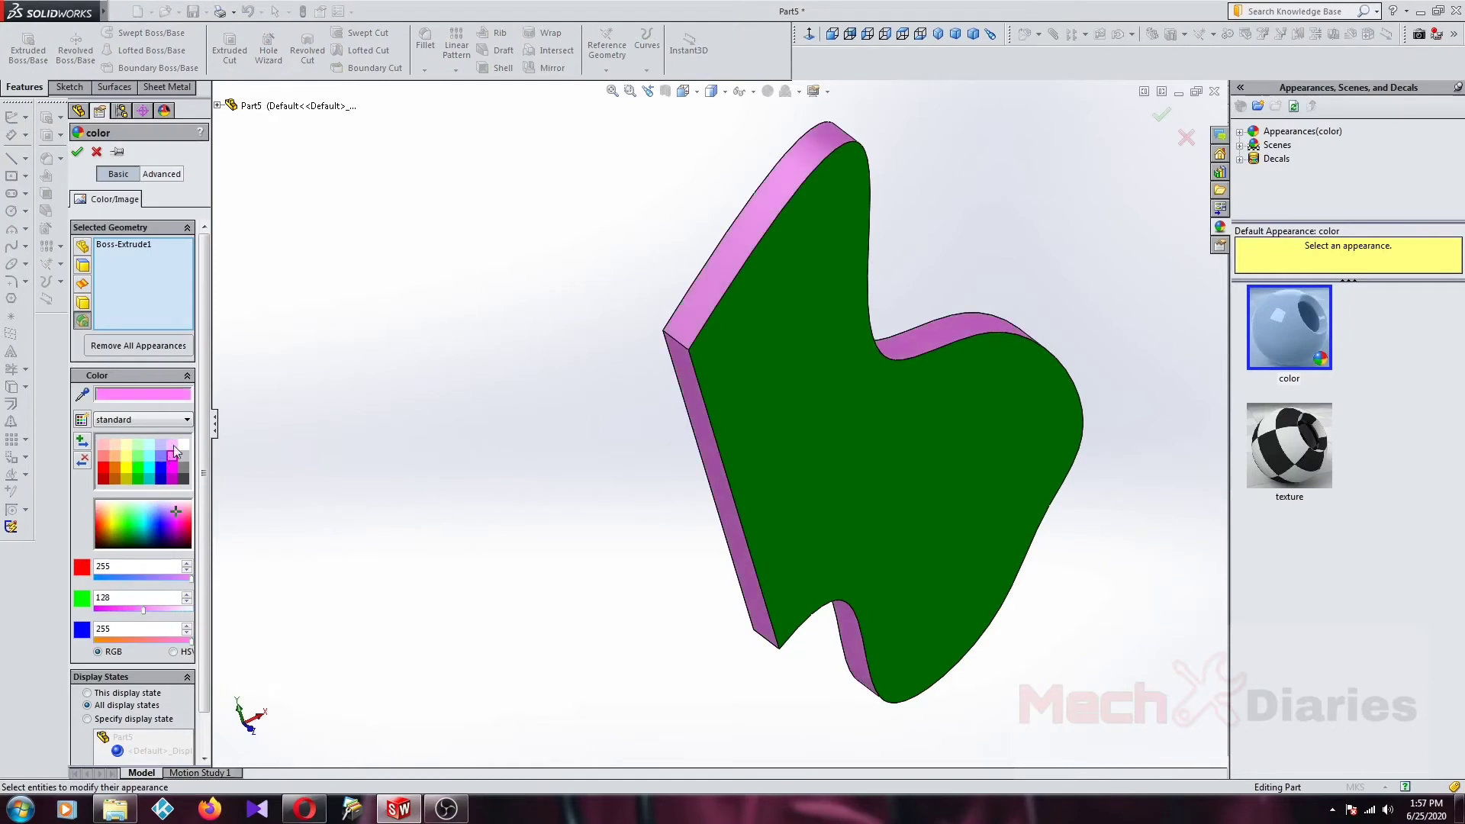
pyautogui.click(77, 152)
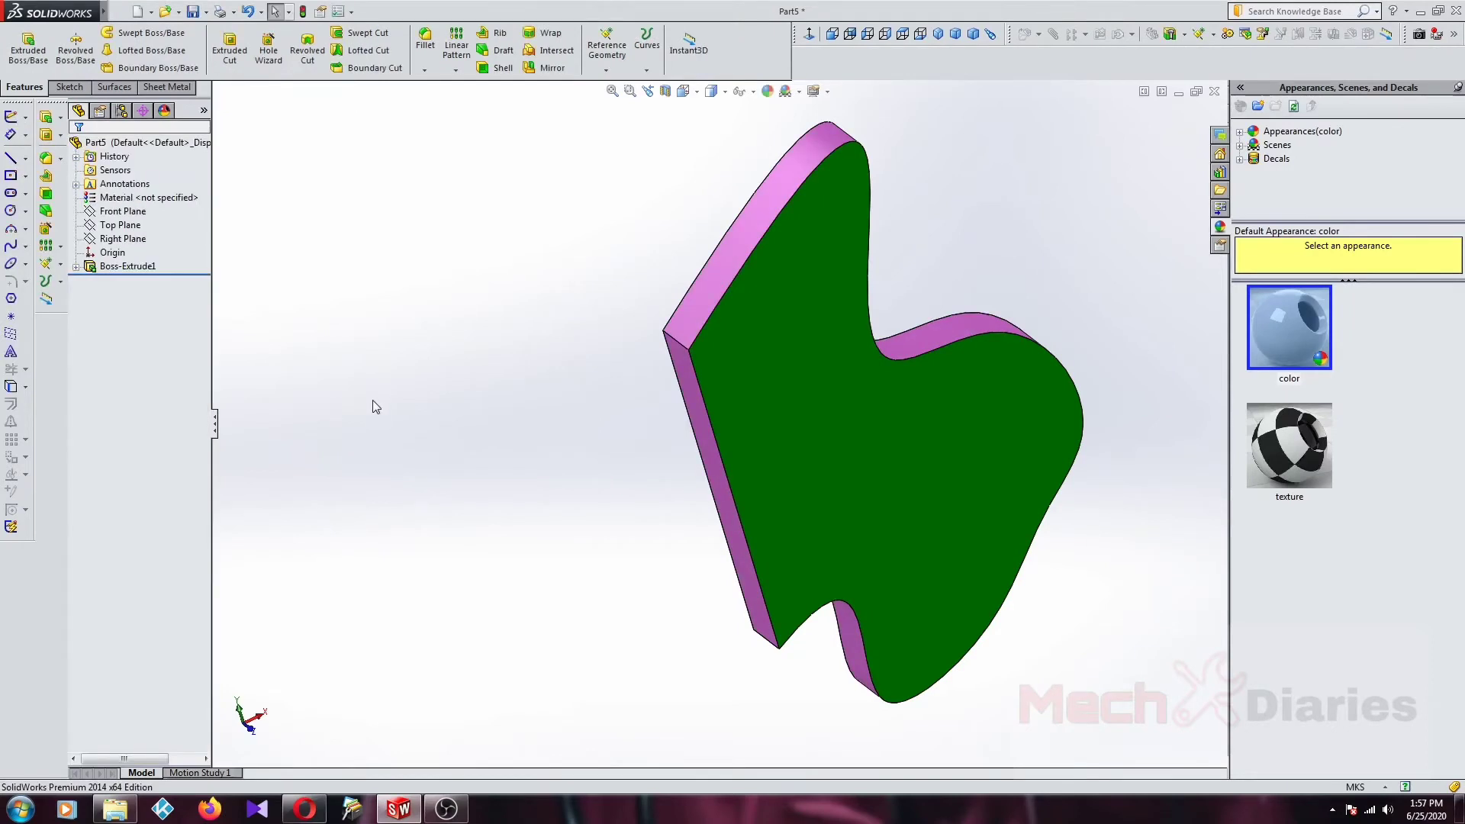
# Step: Mirror Boss-Extrude1 about the plate's side face with Propagate visual properties unchecked
pyautogui.click(128, 266)
pyautogui.rightClick(129, 266)
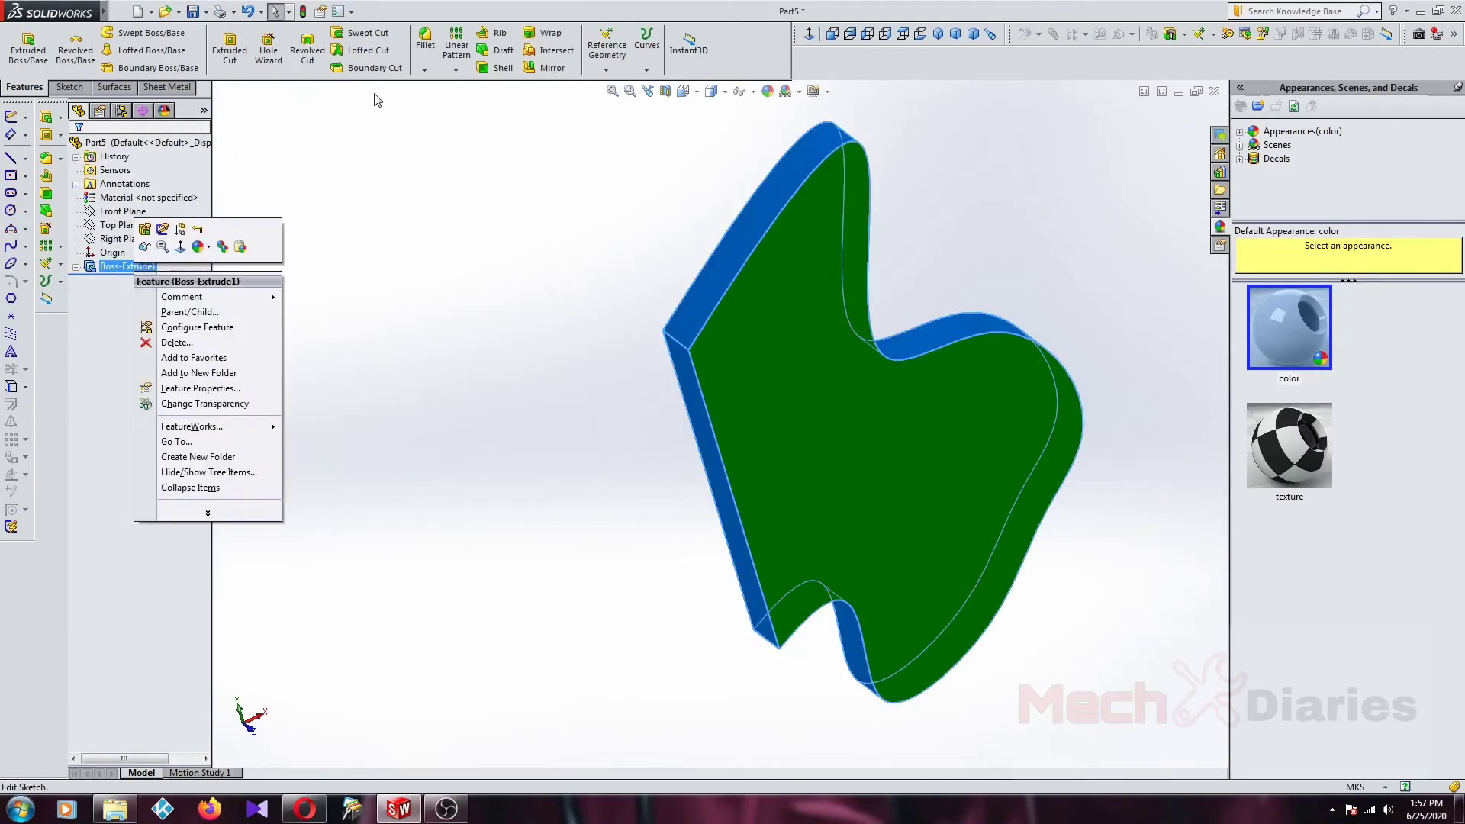
pyautogui.click(549, 67)
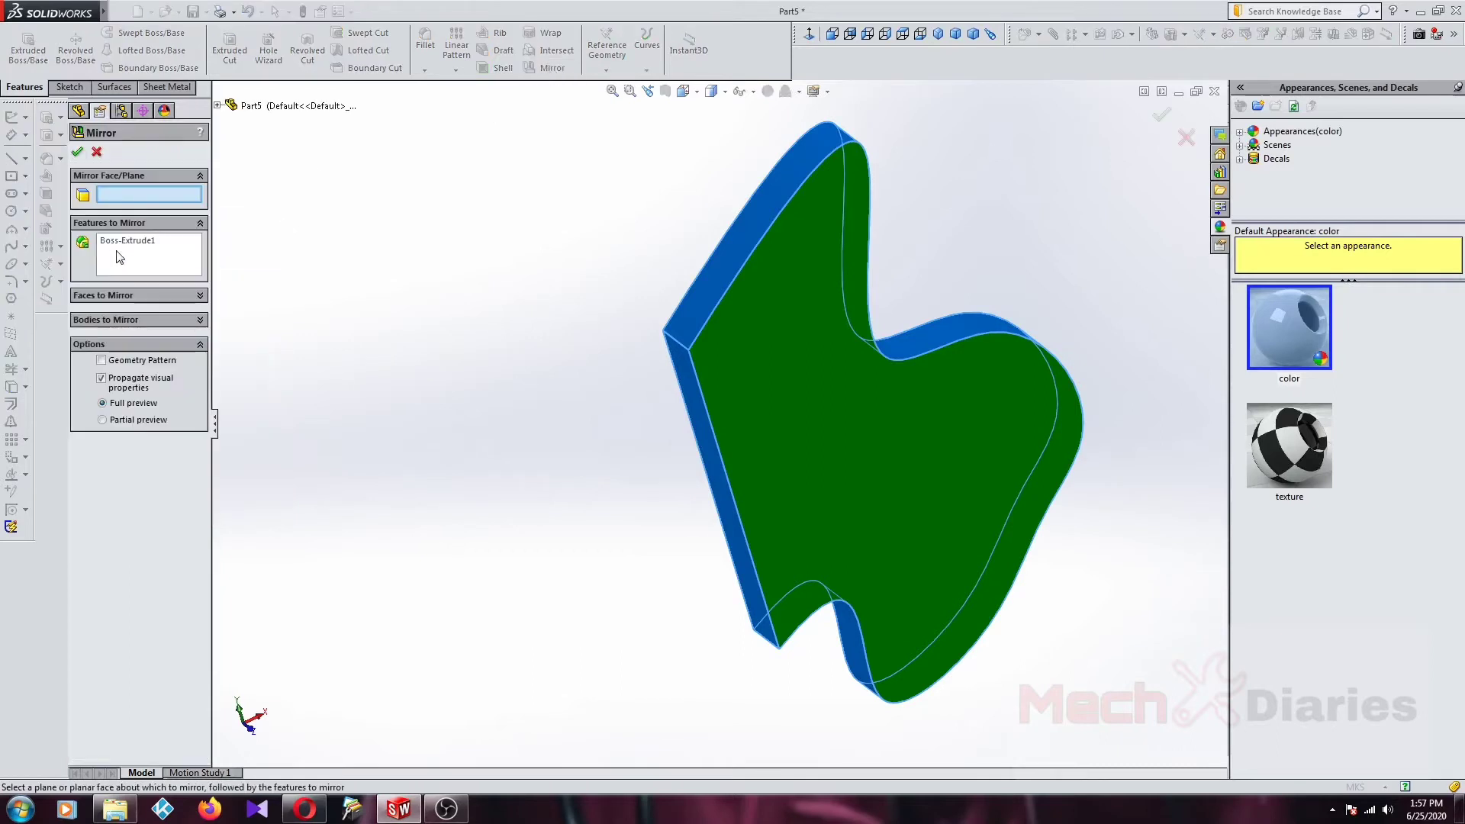
pyautogui.click(722, 488)
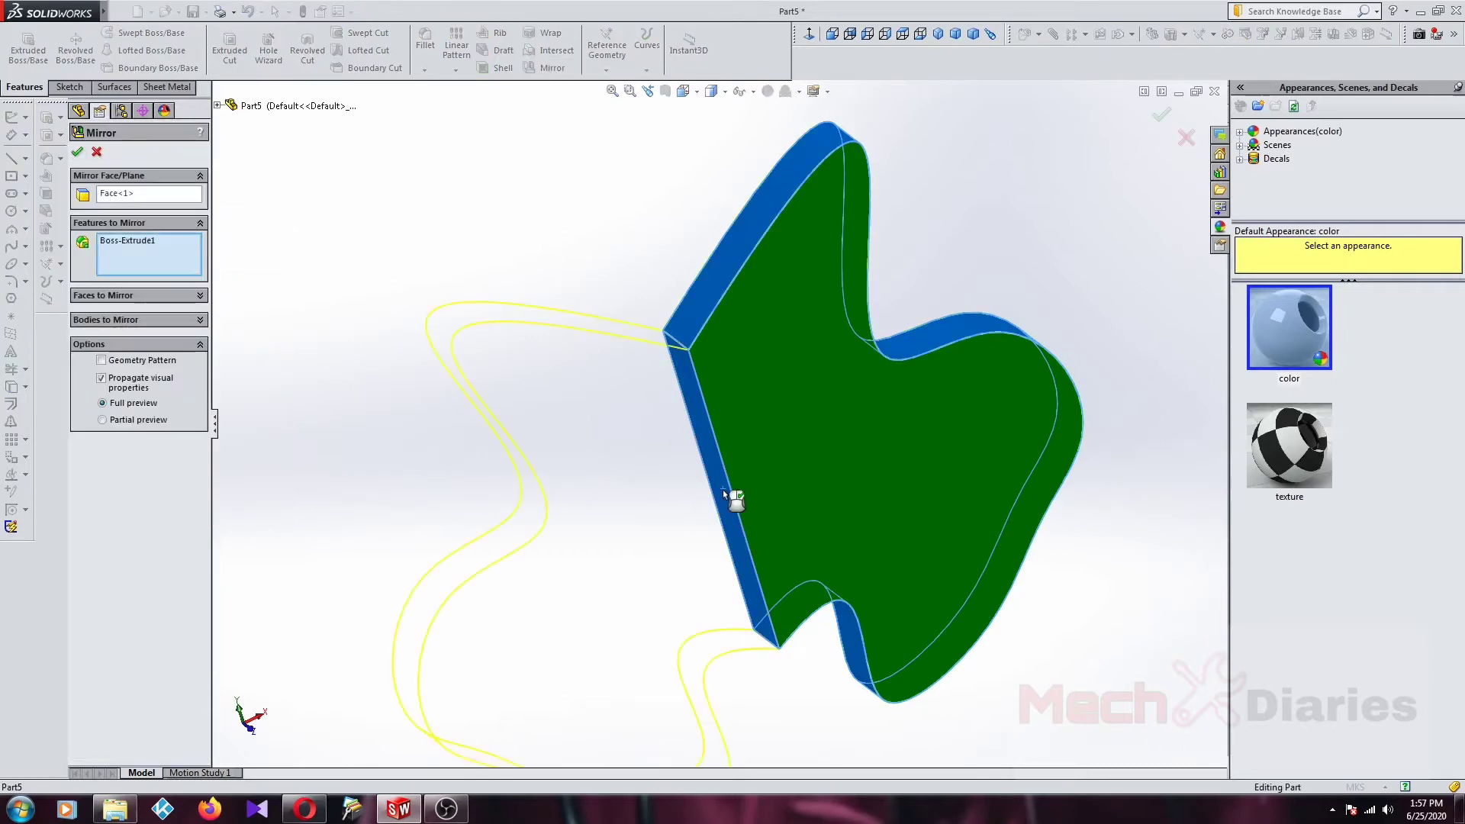
pyautogui.click(100, 378)
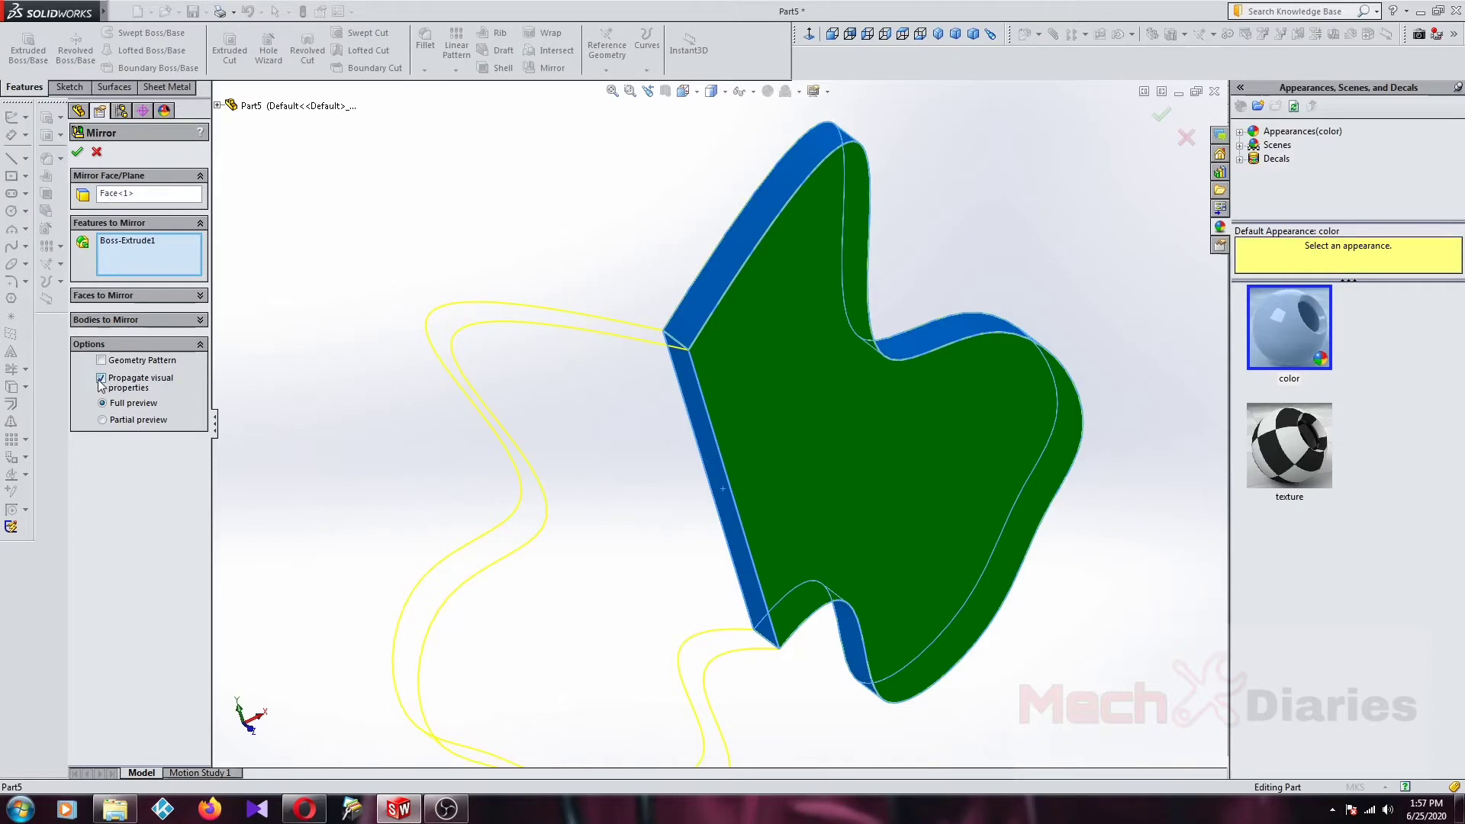
pyautogui.click(77, 151)
# Step: Orbit and zoom to inspect the plain grey mirrored half of the plate
pyautogui.moveTo(278, 288)
pyautogui.mouseDown(button='middle')
pyautogui.moveTo(511, 425)
pyautogui.moveTo(396, 371)
pyautogui.moveTo(390, 347)
pyautogui.mouseUp(button='middle')
pyautogui.scroll(-5, 620, 446)
pyautogui.scroll(5, 617, 438)
pyautogui.scroll(-3, 446, 401)
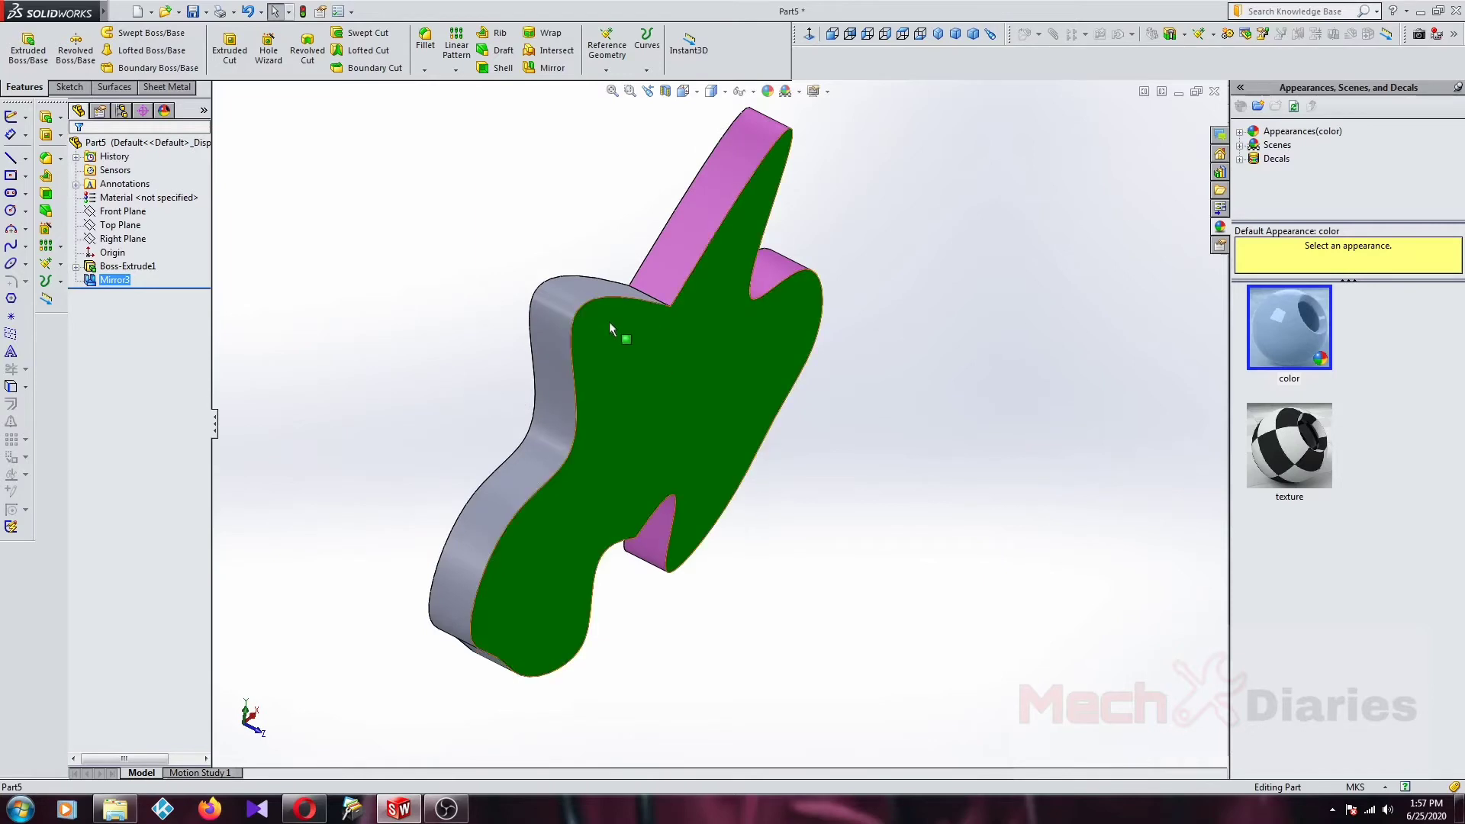
pyautogui.scroll(-5, 608, 325)
pyautogui.scroll(3, 745, 404)
pyautogui.moveTo(746, 405)
pyautogui.mouseDown(button='middle')
pyautogui.moveTo(730, 304)
pyautogui.moveTo(709, 366)
pyautogui.mouseUp(button='middle')
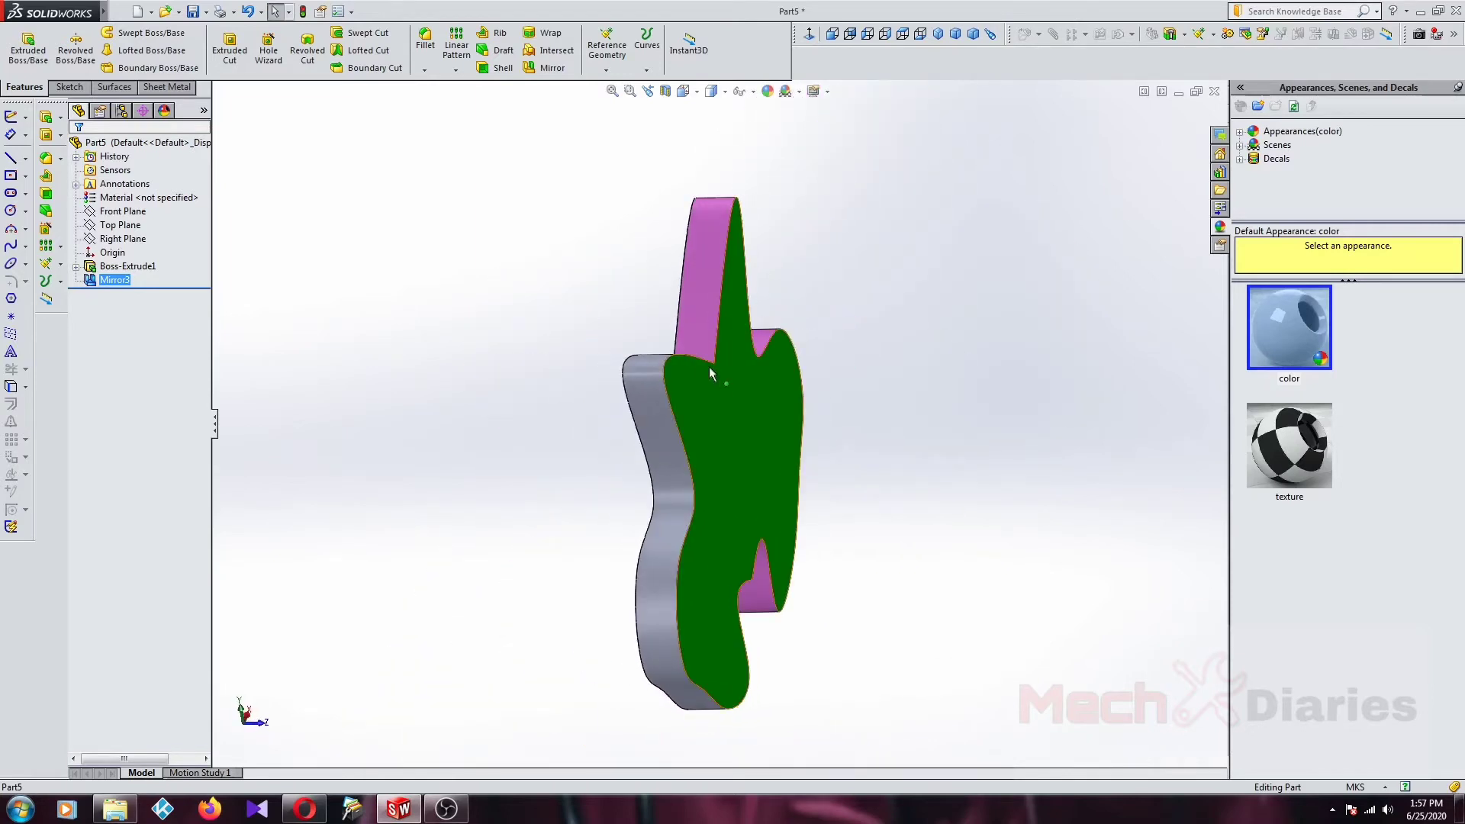
pyautogui.rightClick(126, 285)
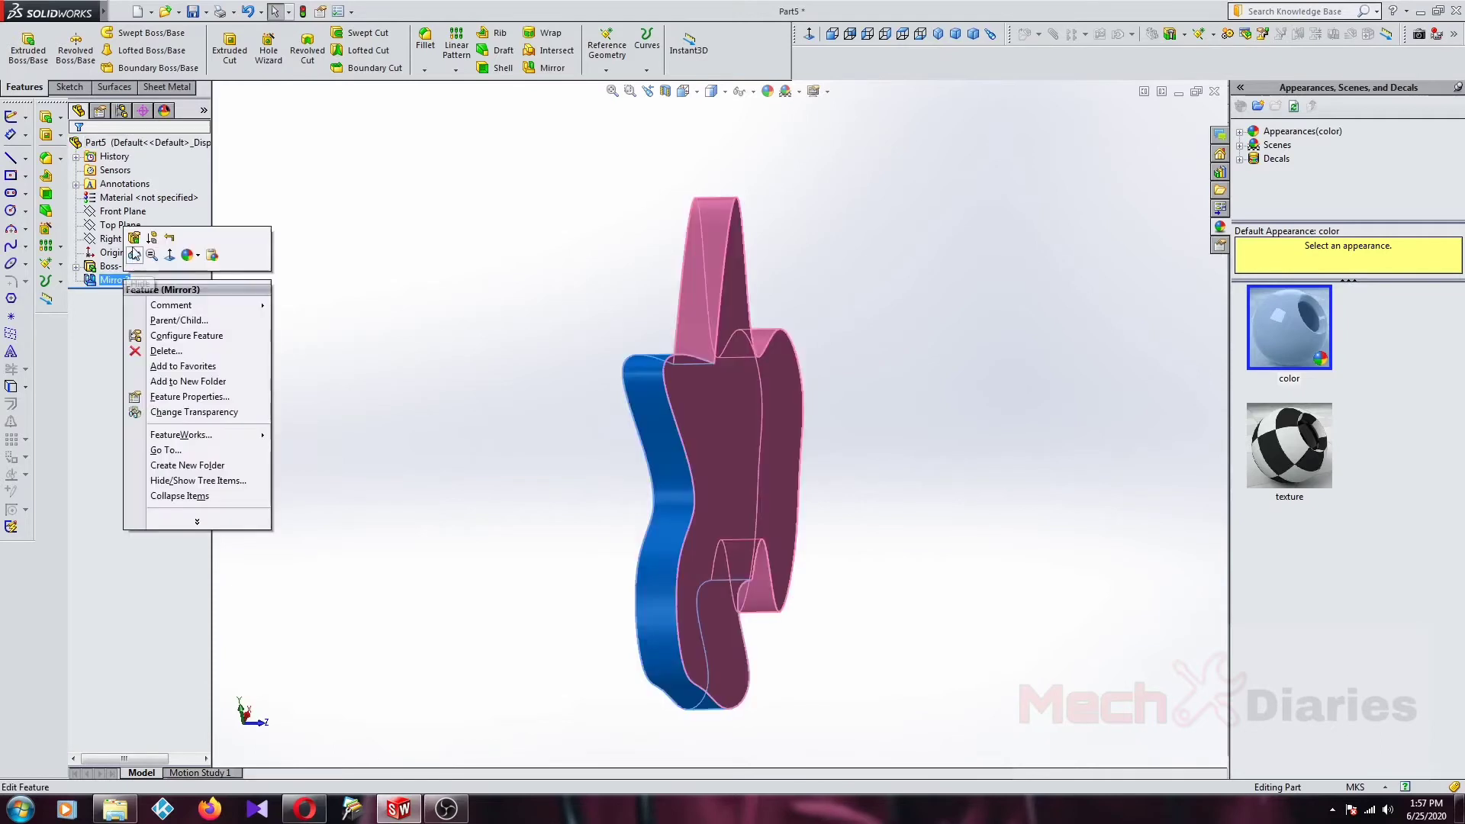
pyautogui.click(179, 252)
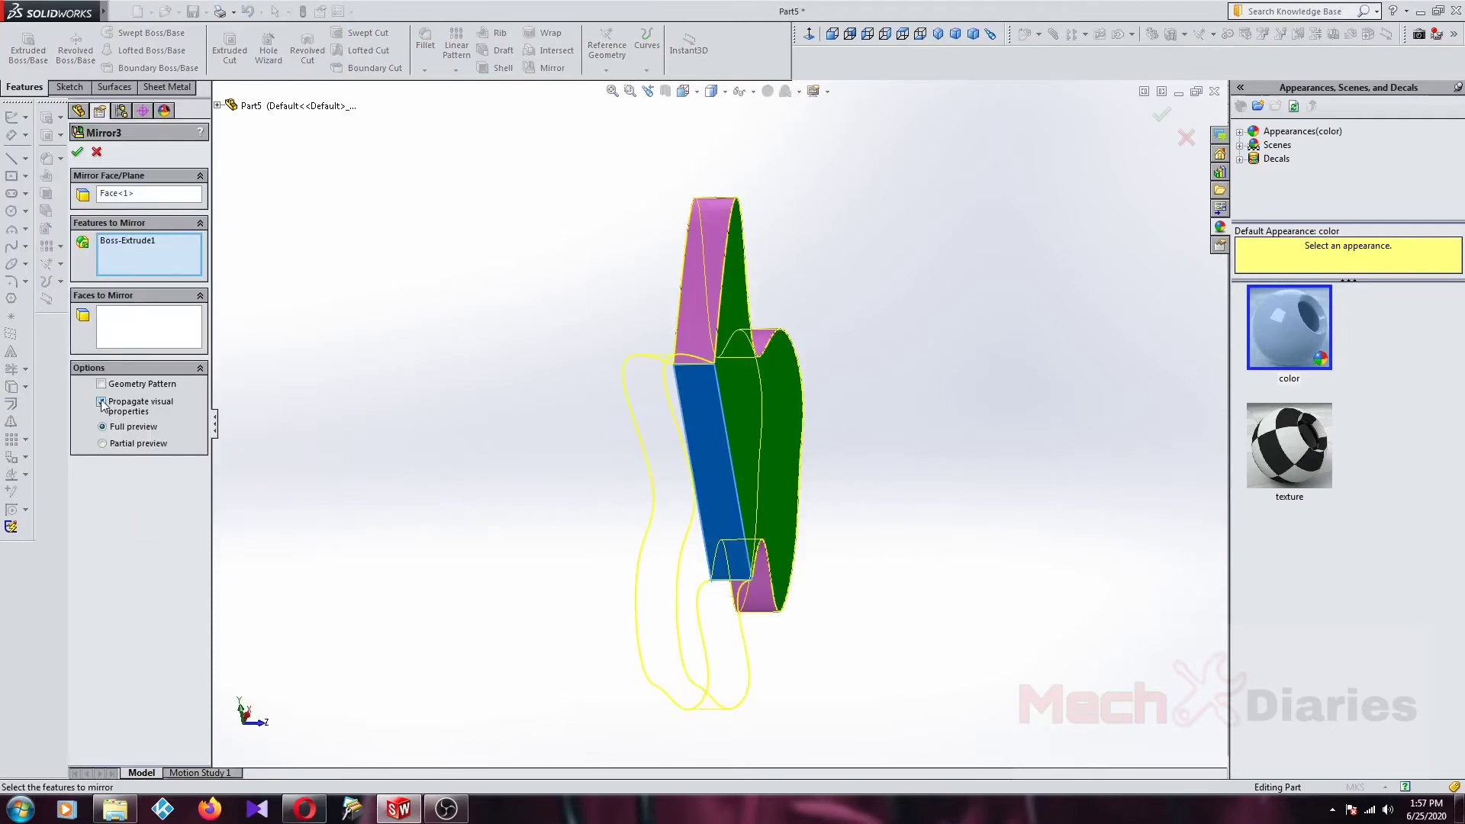
pyautogui.click(77, 152)
pyautogui.moveTo(598, 340)
pyautogui.mouseDown(button='middle')
pyautogui.moveTo(726, 369)
pyautogui.moveTo(556, 376)
pyautogui.moveTo(617, 392)
pyautogui.moveTo(590, 424)
pyautogui.moveTo(562, 569)
pyautogui.moveTo(484, 369)
pyautogui.moveTo(481, 416)
pyautogui.mouseUp(button='middle')
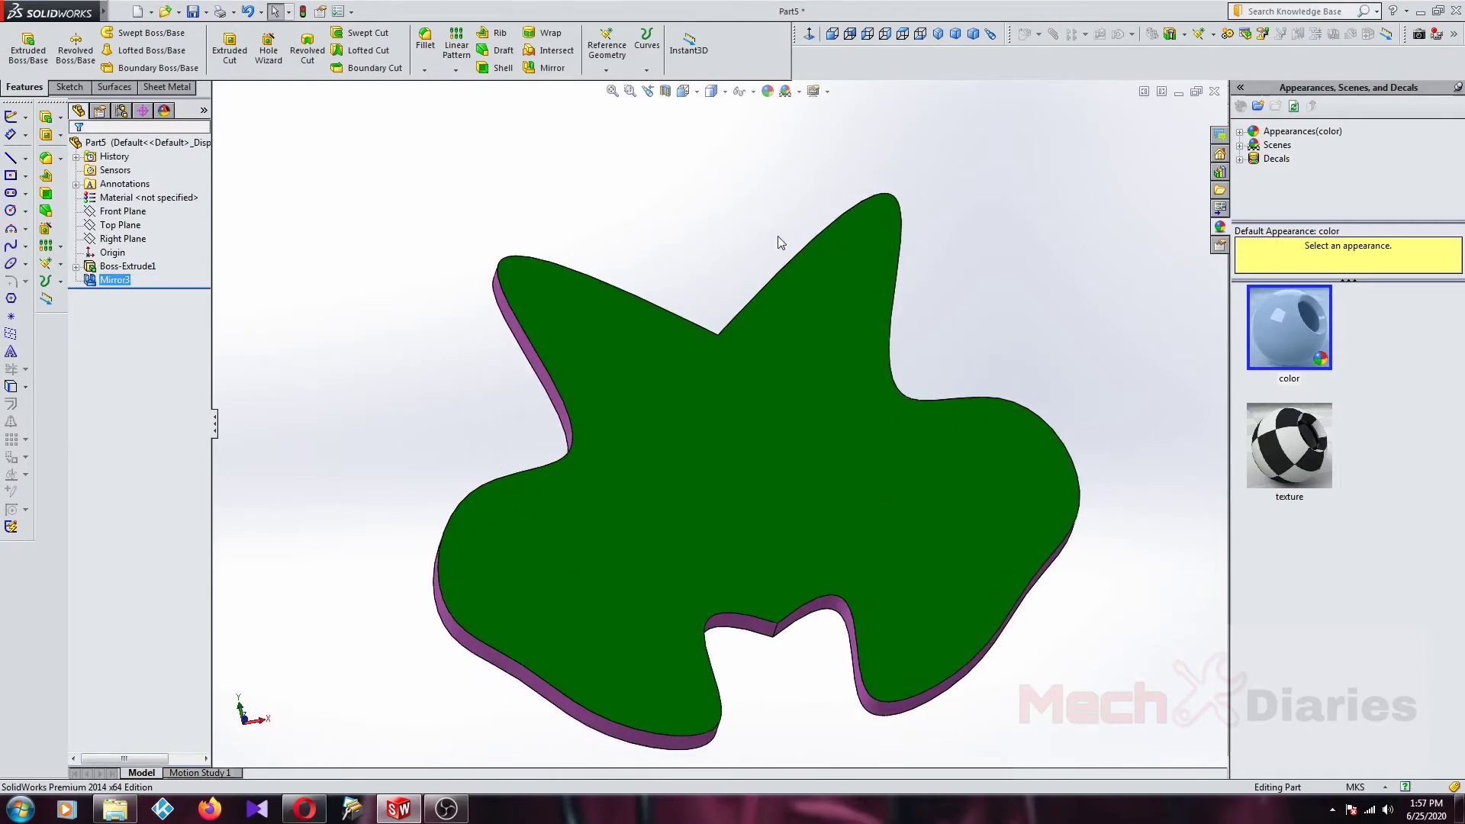
pyautogui.rightClick(135, 283)
pyautogui.click(122, 263)
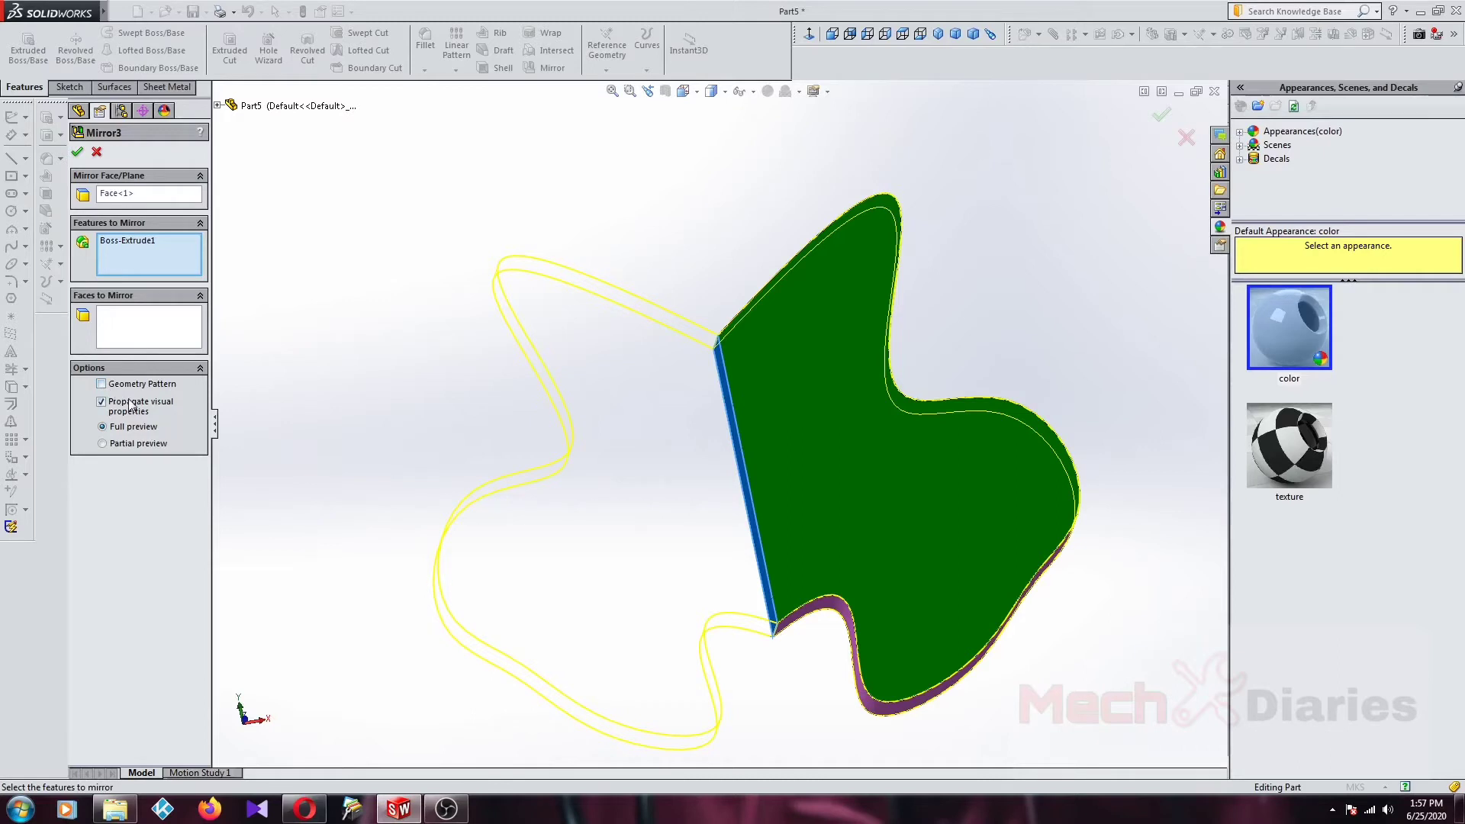
pyautogui.click(77, 151)
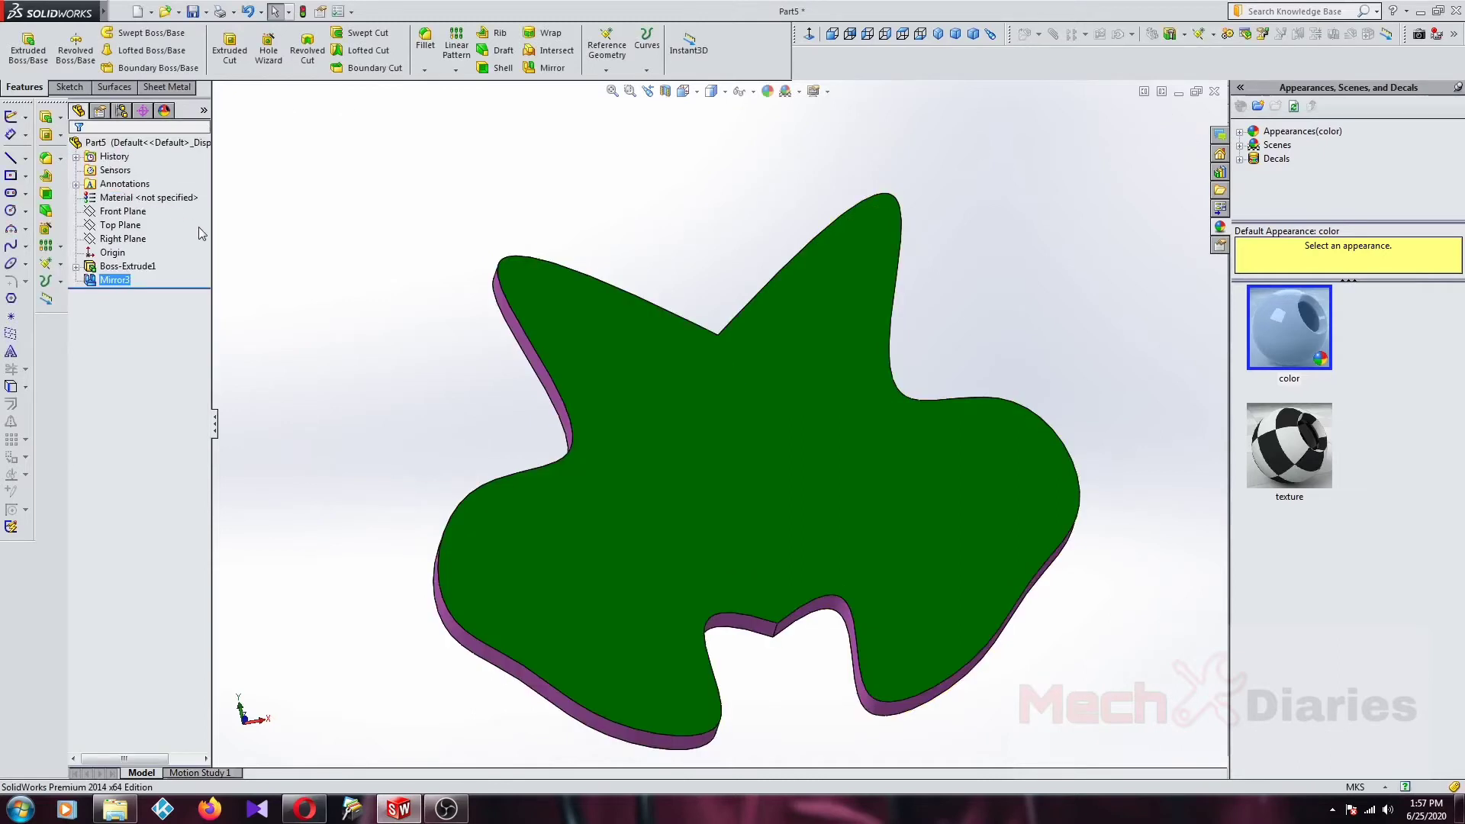
# Step: Edit Mirror3, changing its face selections and turning off colour propagation
pyautogui.rightClick(103, 283)
pyautogui.click(112, 246)
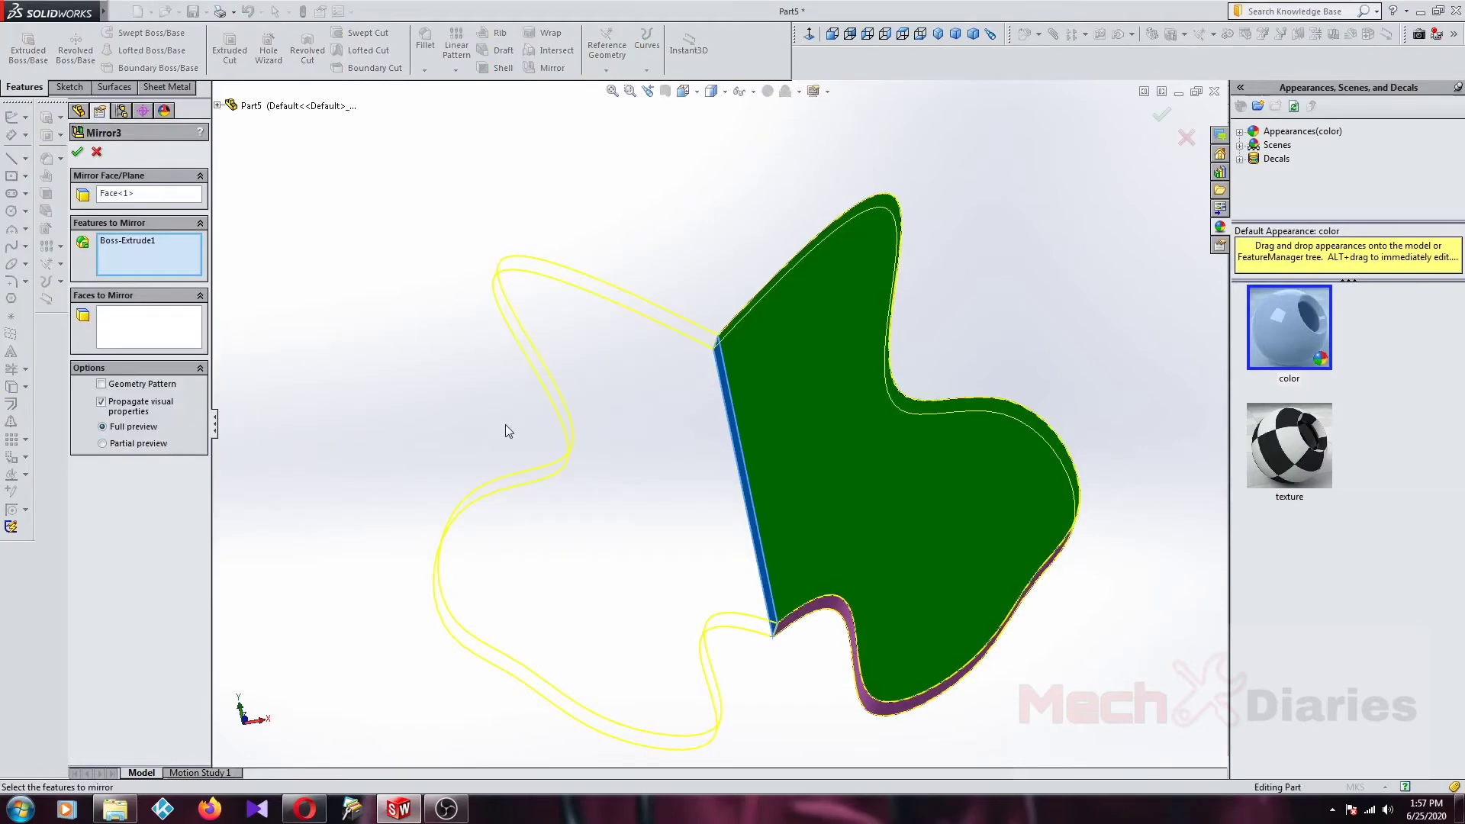
pyautogui.moveTo(505, 424)
pyautogui.mouseDown(button='middle')
pyautogui.moveTo(655, 497)
pyautogui.moveTo(778, 410)
pyautogui.mouseUp(button='middle')
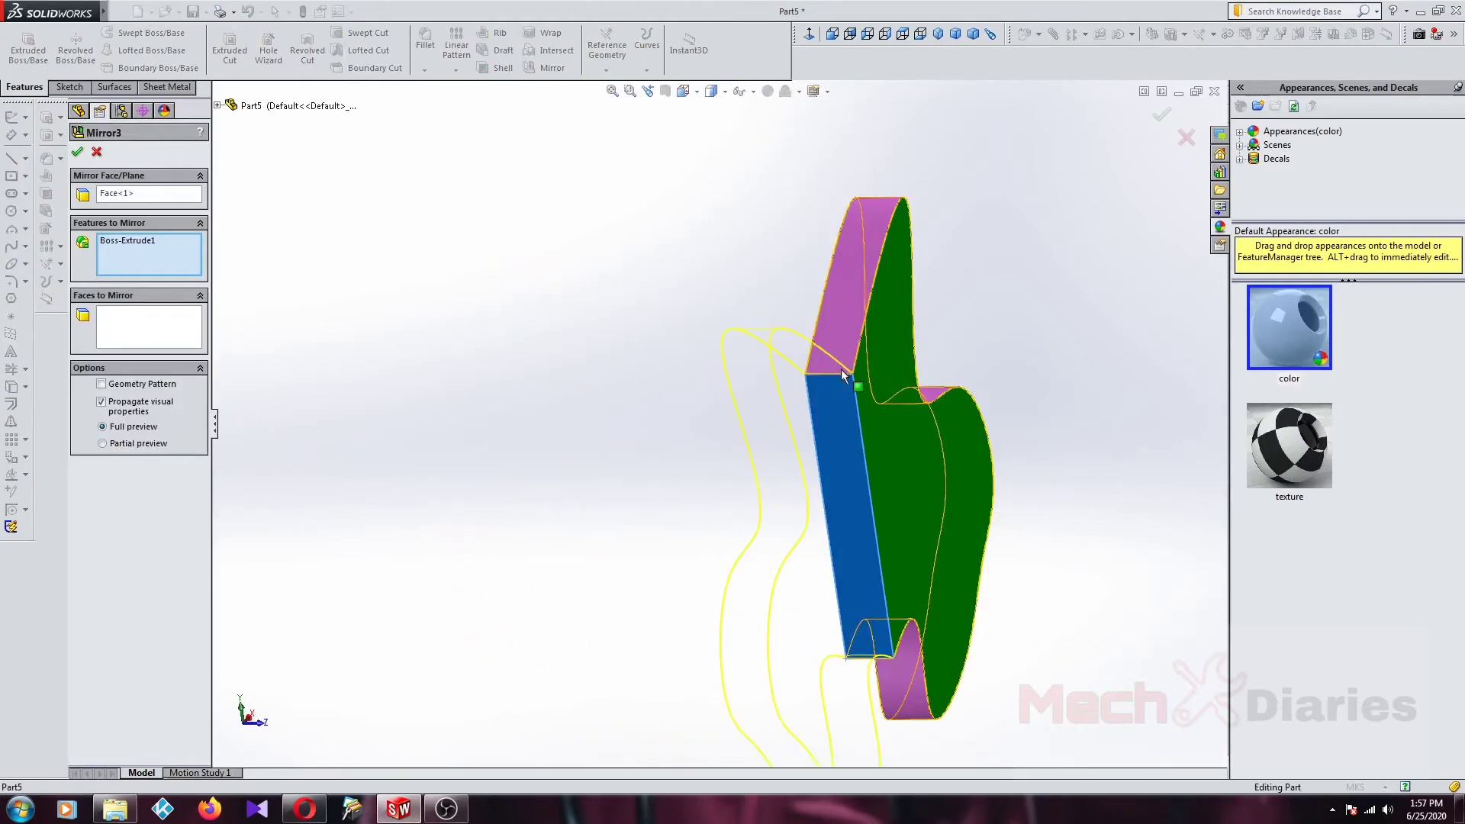
pyautogui.click(841, 435)
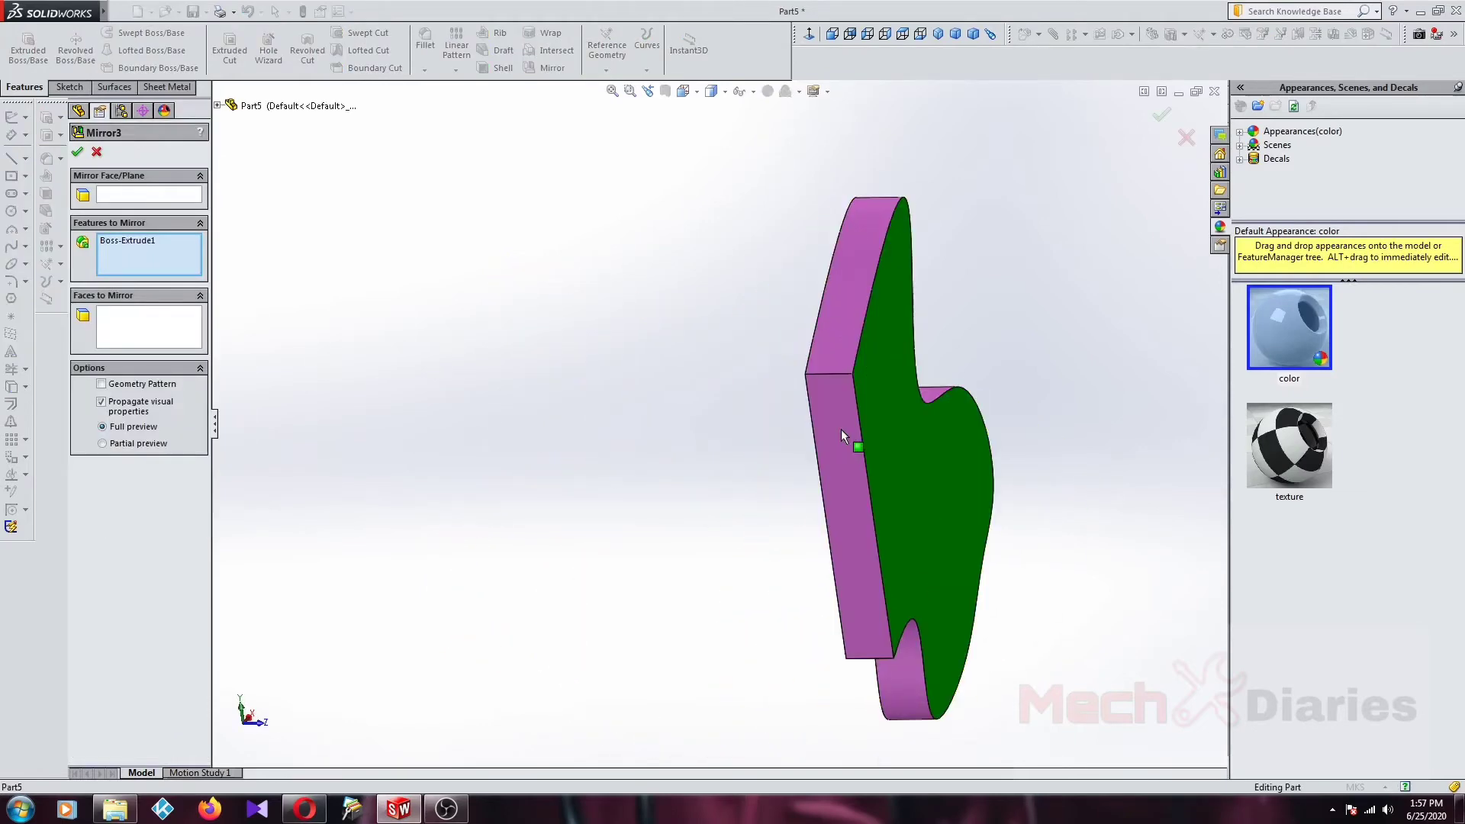
pyautogui.click(139, 199)
pyautogui.click(132, 319)
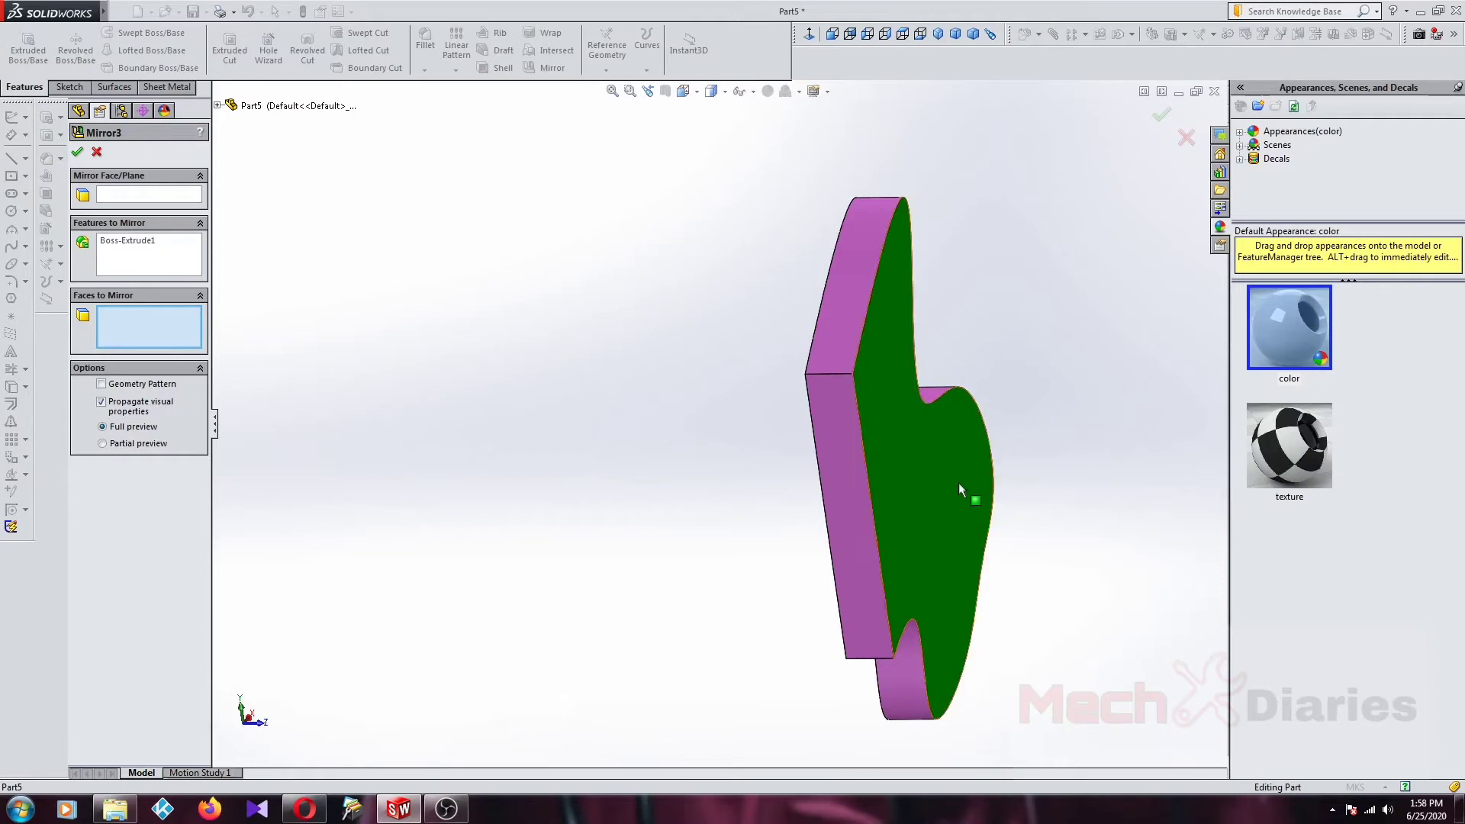
pyautogui.moveTo(958, 482); pyautogui.dragTo(894, 507, button='middle')
pyautogui.scroll(-3, 874, 510)
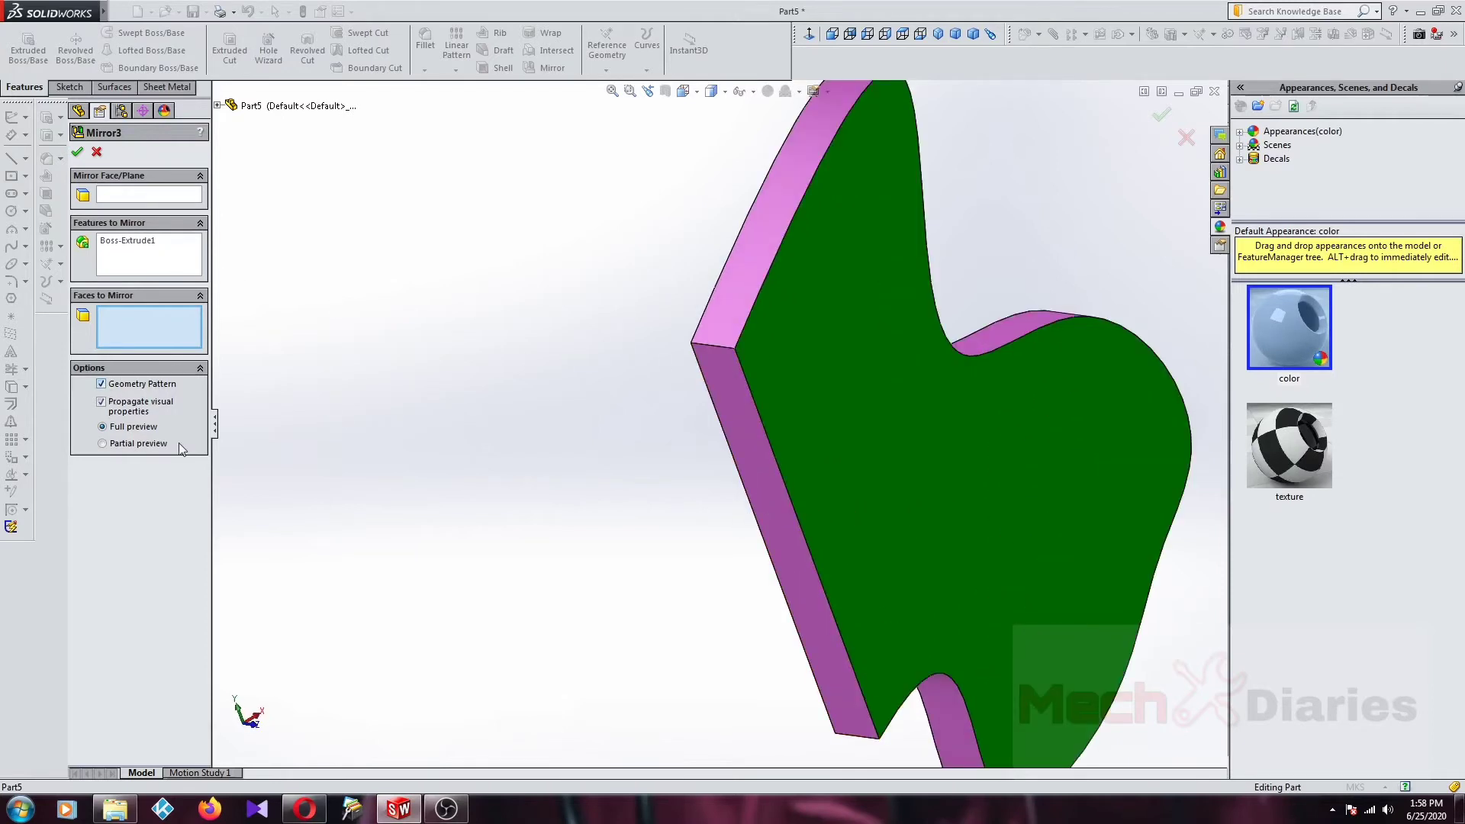
pyautogui.click(101, 403)
pyautogui.click(735, 432)
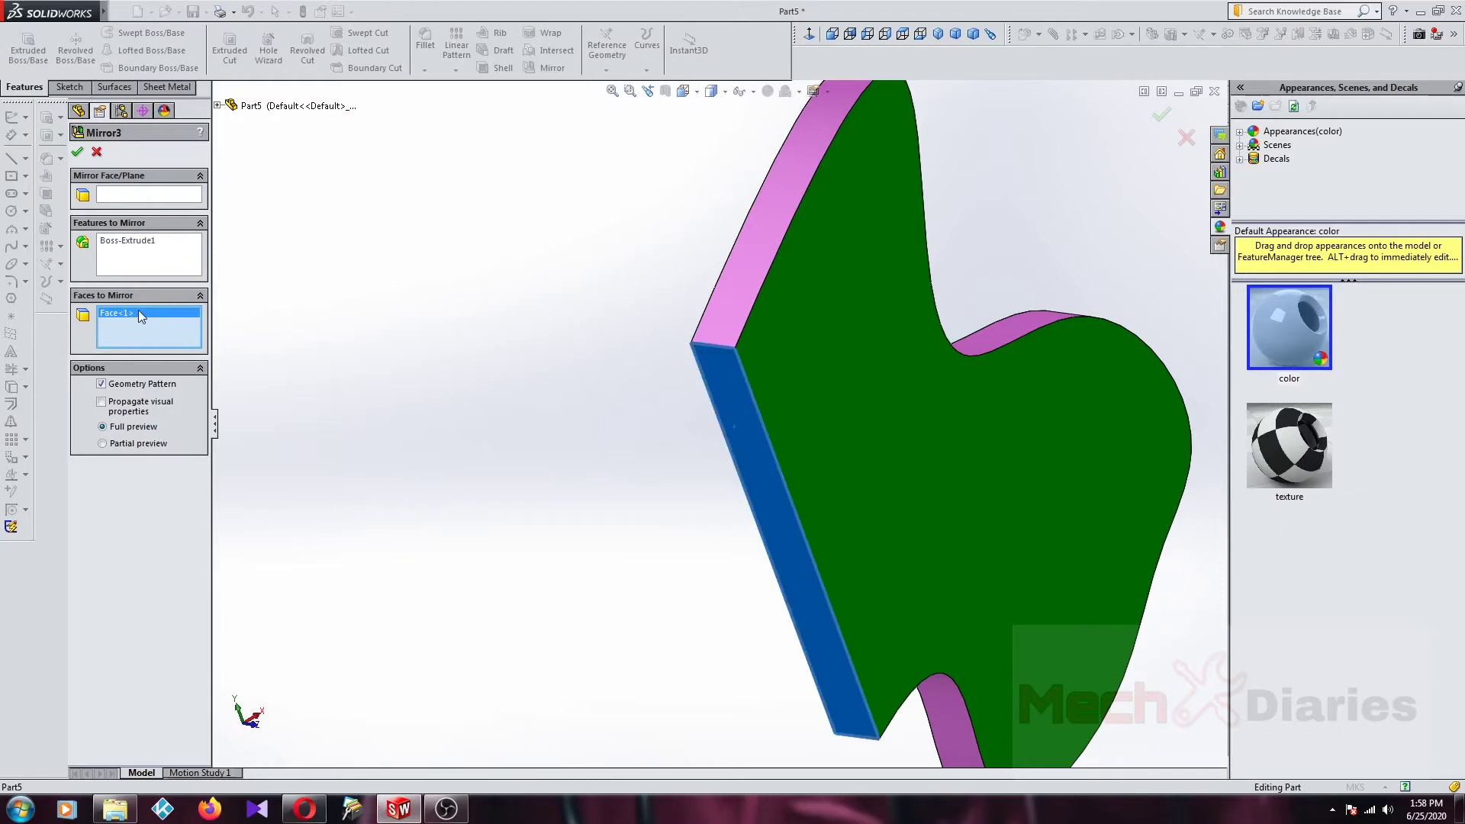
pyautogui.press('Delete')
pyautogui.press('Return')
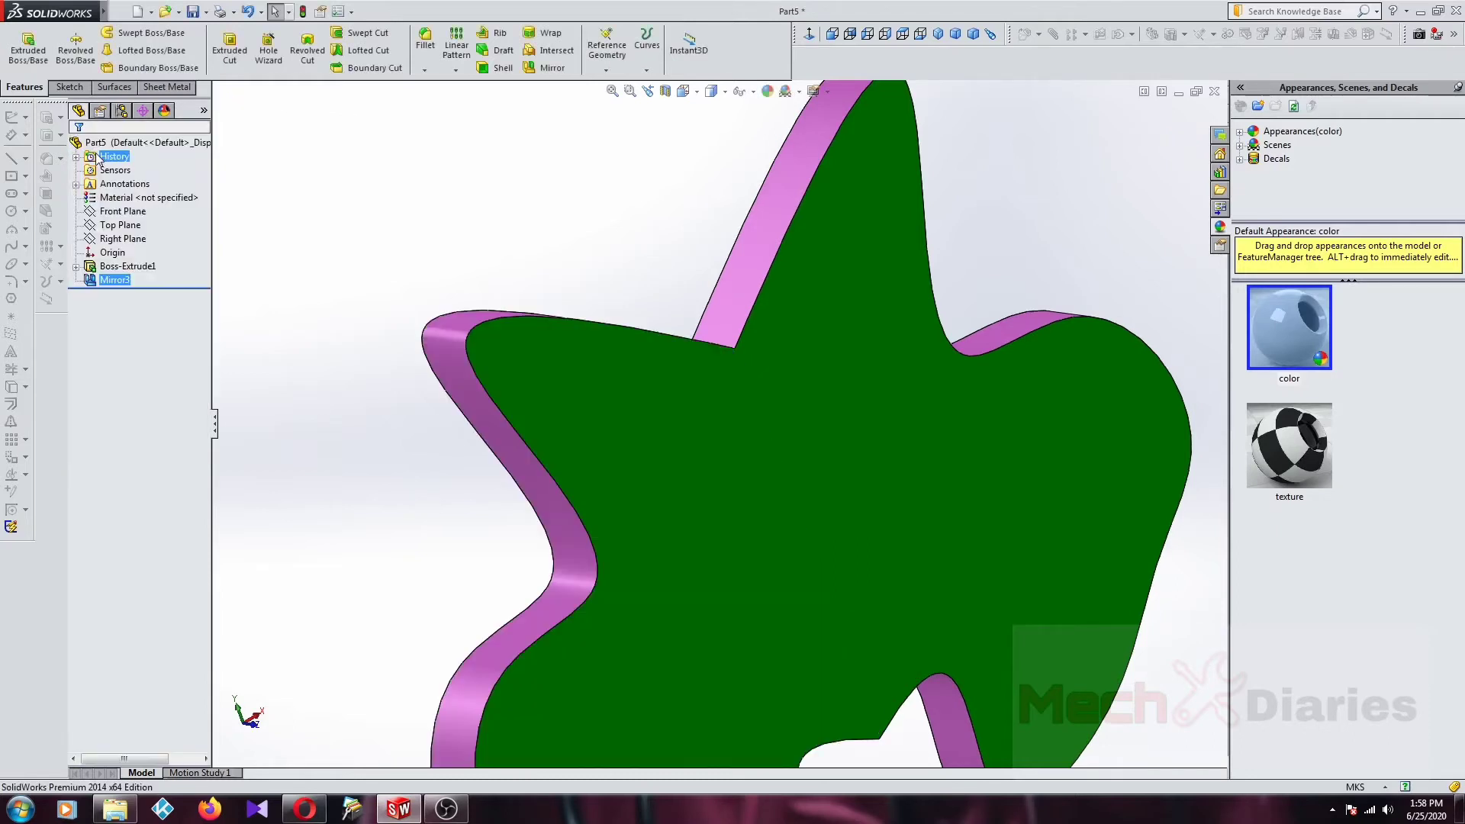
# Step: Delete the Mirror3 feature, leaving only the green Boss-Extrude1 plate
pyautogui.rightClick(114, 281)
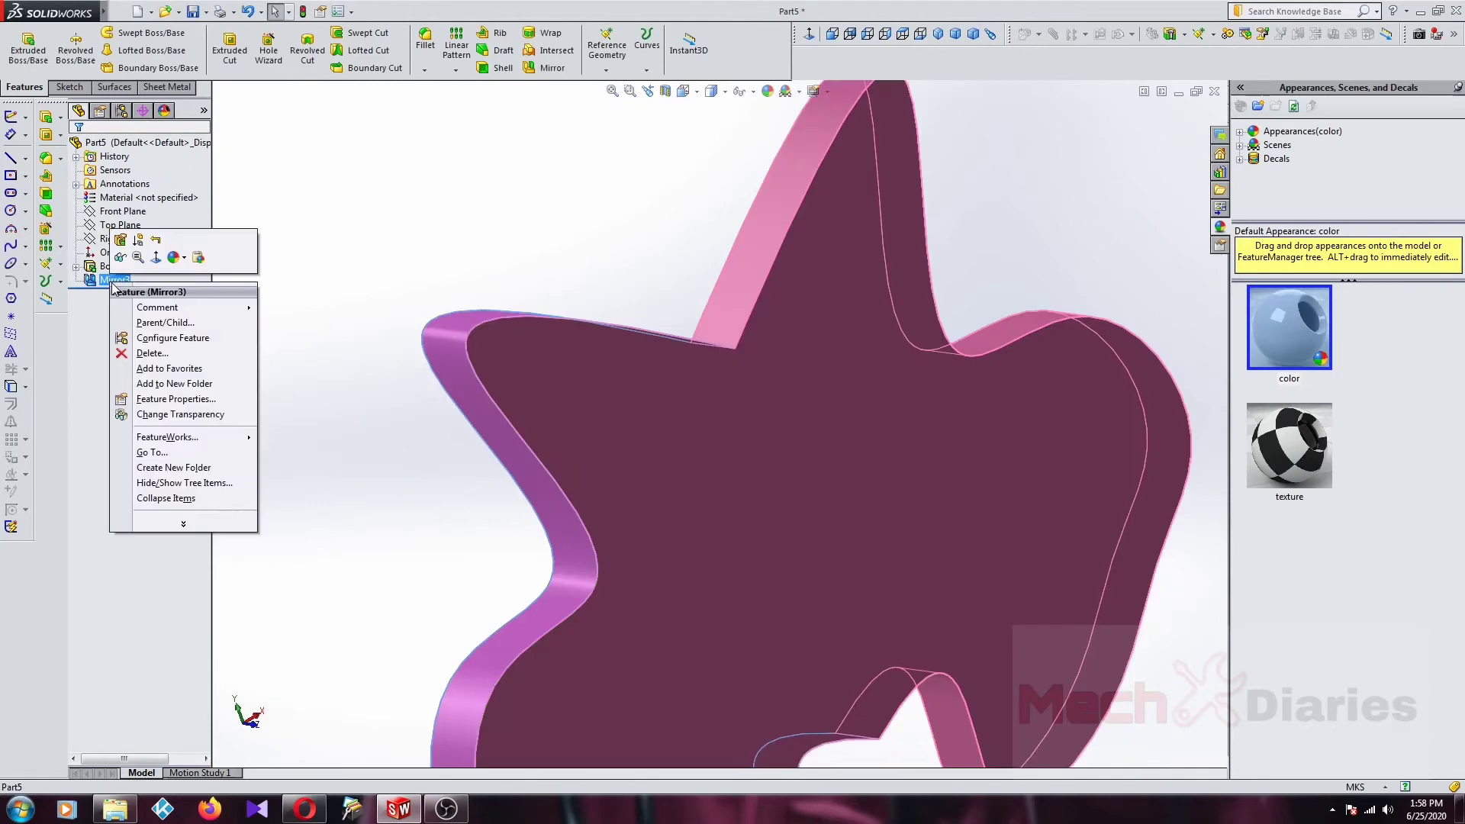
pyautogui.click(152, 353)
pyautogui.click(146, 267)
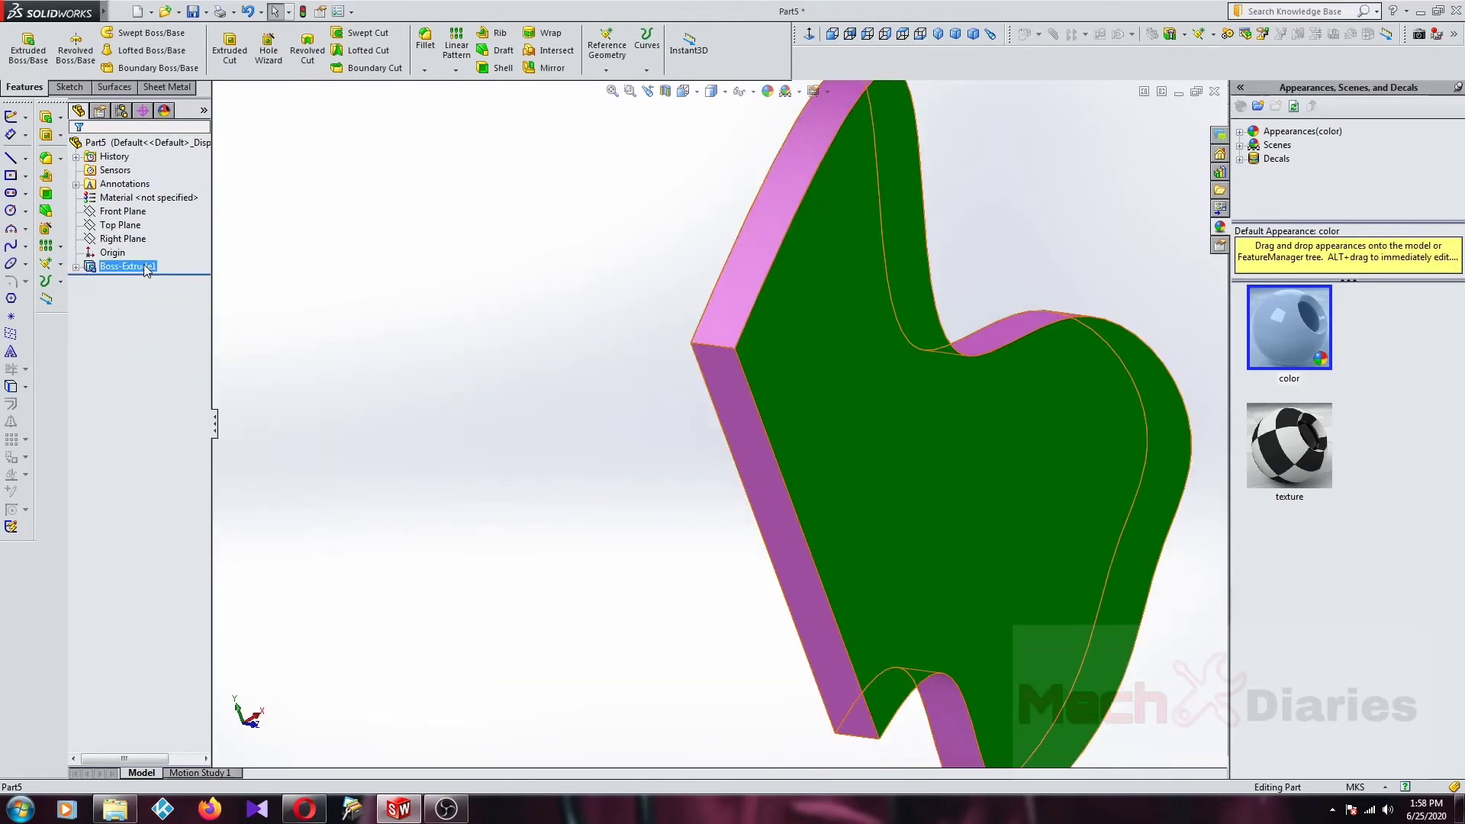
pyautogui.rightClick(146, 270)
pyautogui.click(328, 183)
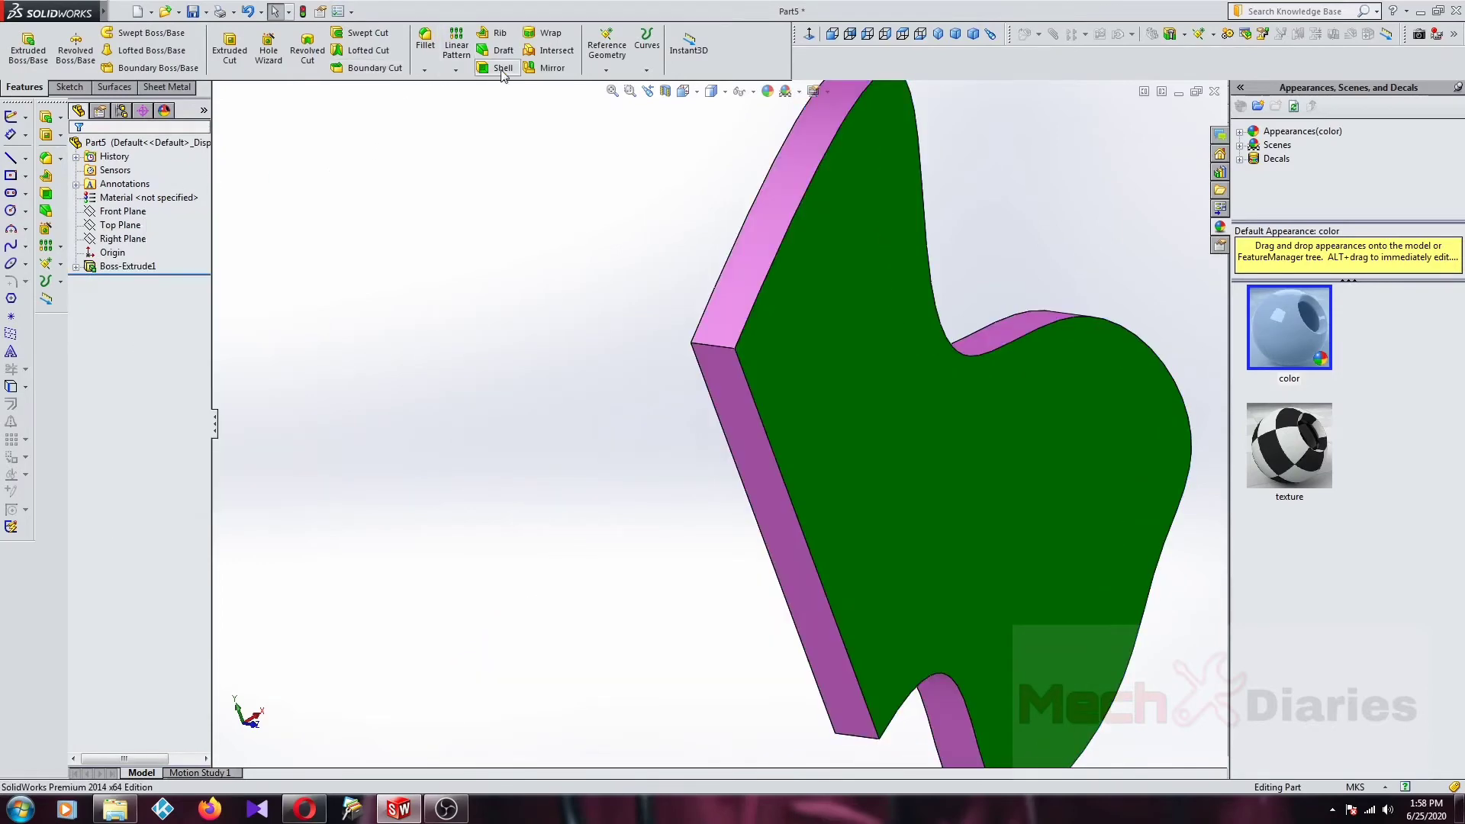
# Step: Mirror the Boss-Extrude1 body about its left side face as an uncoloured copy
pyautogui.click(551, 67)
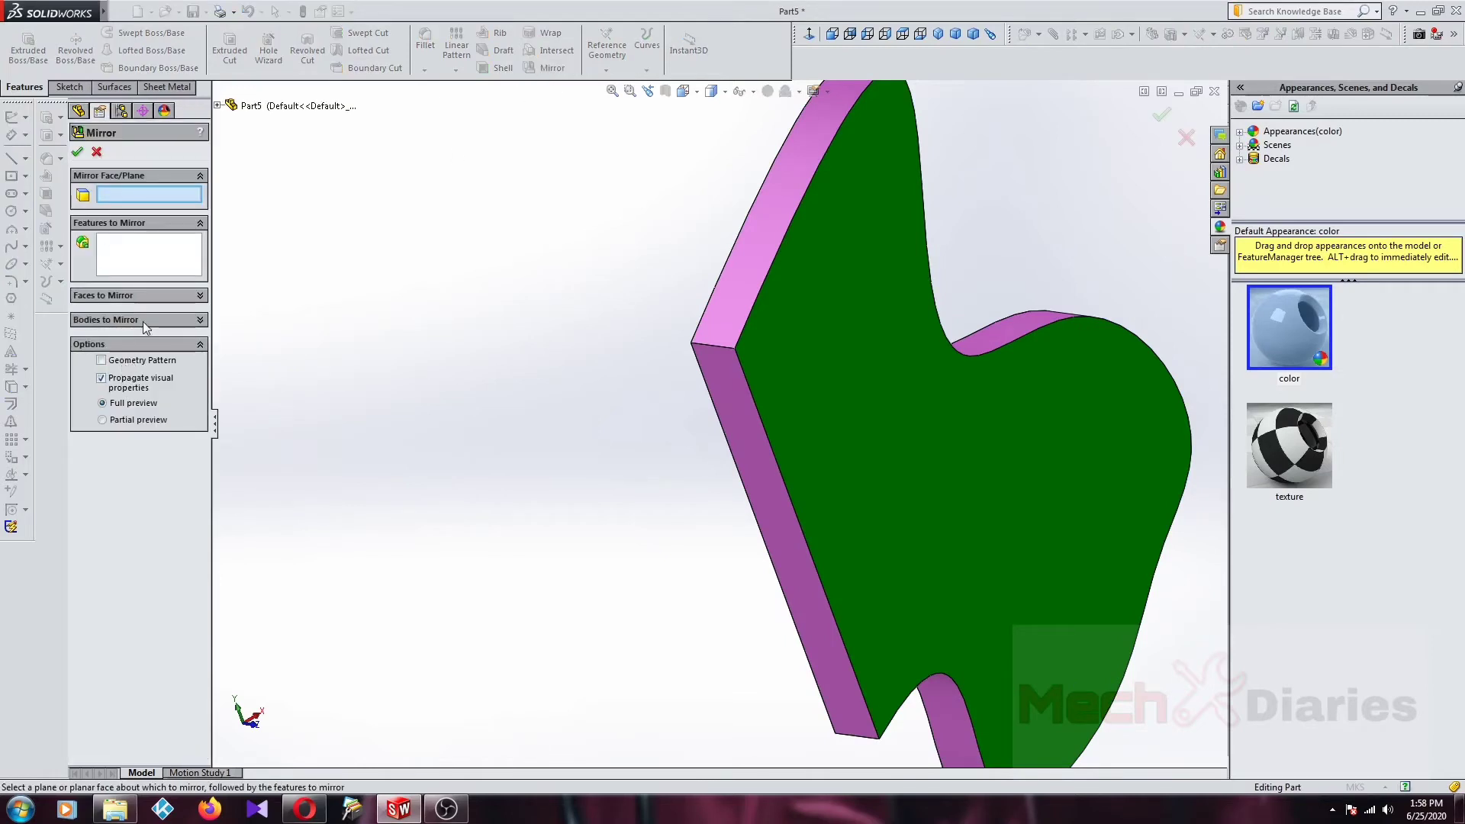
pyautogui.click(738, 413)
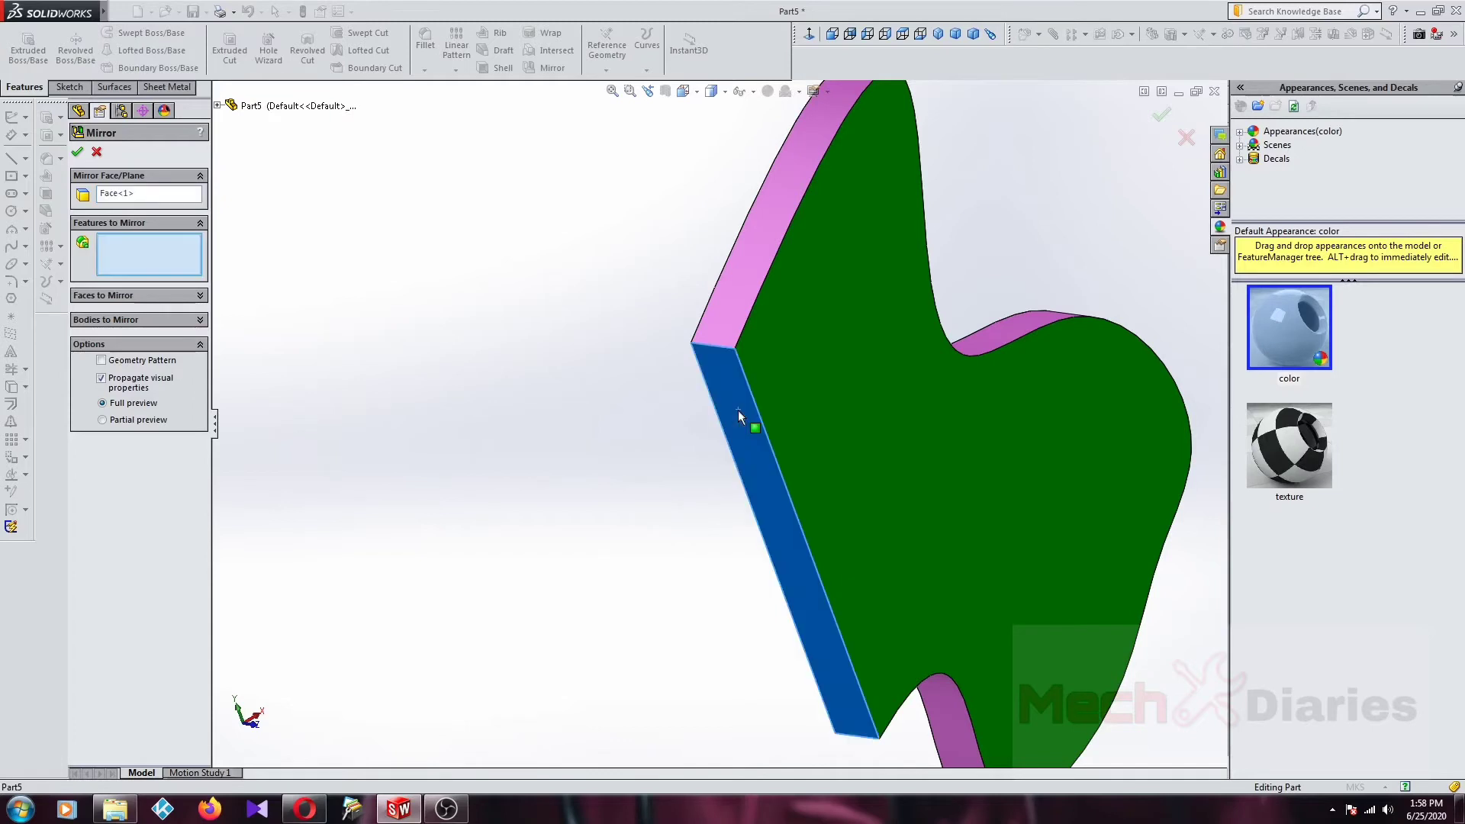
pyautogui.click(200, 320)
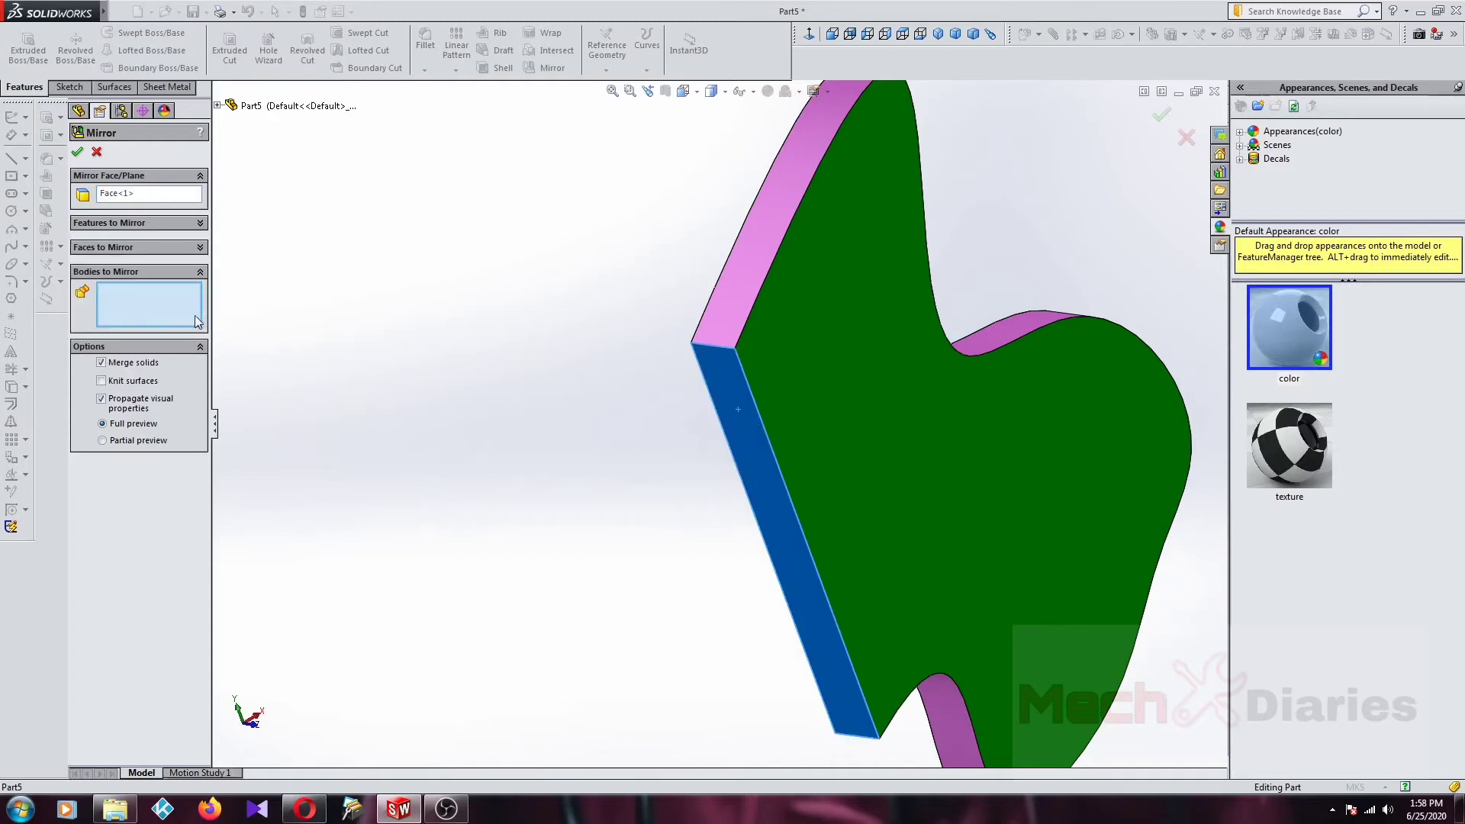
pyautogui.click(890, 392)
pyautogui.scroll(3, 718, 435)
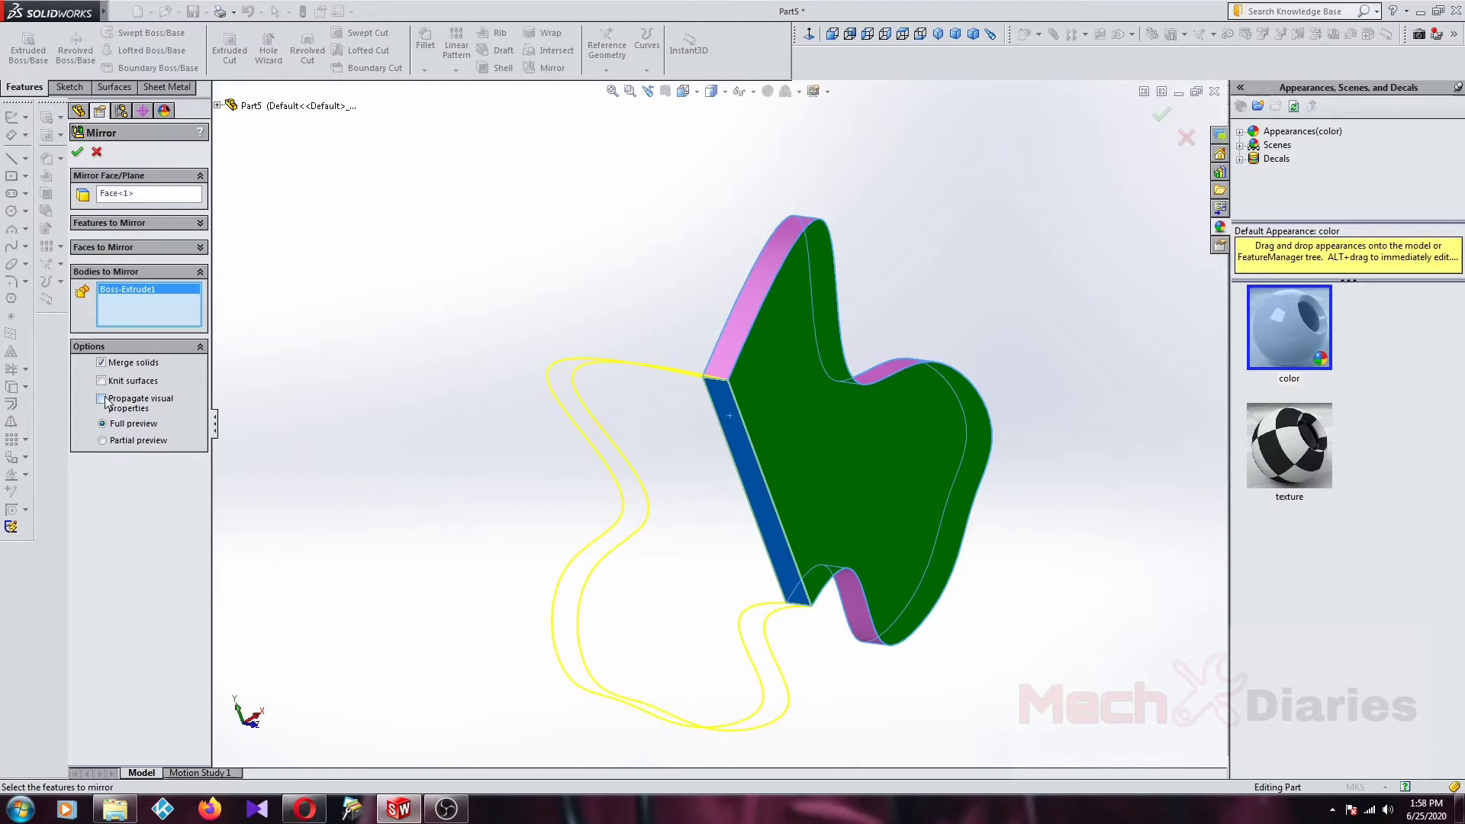
pyautogui.click(77, 152)
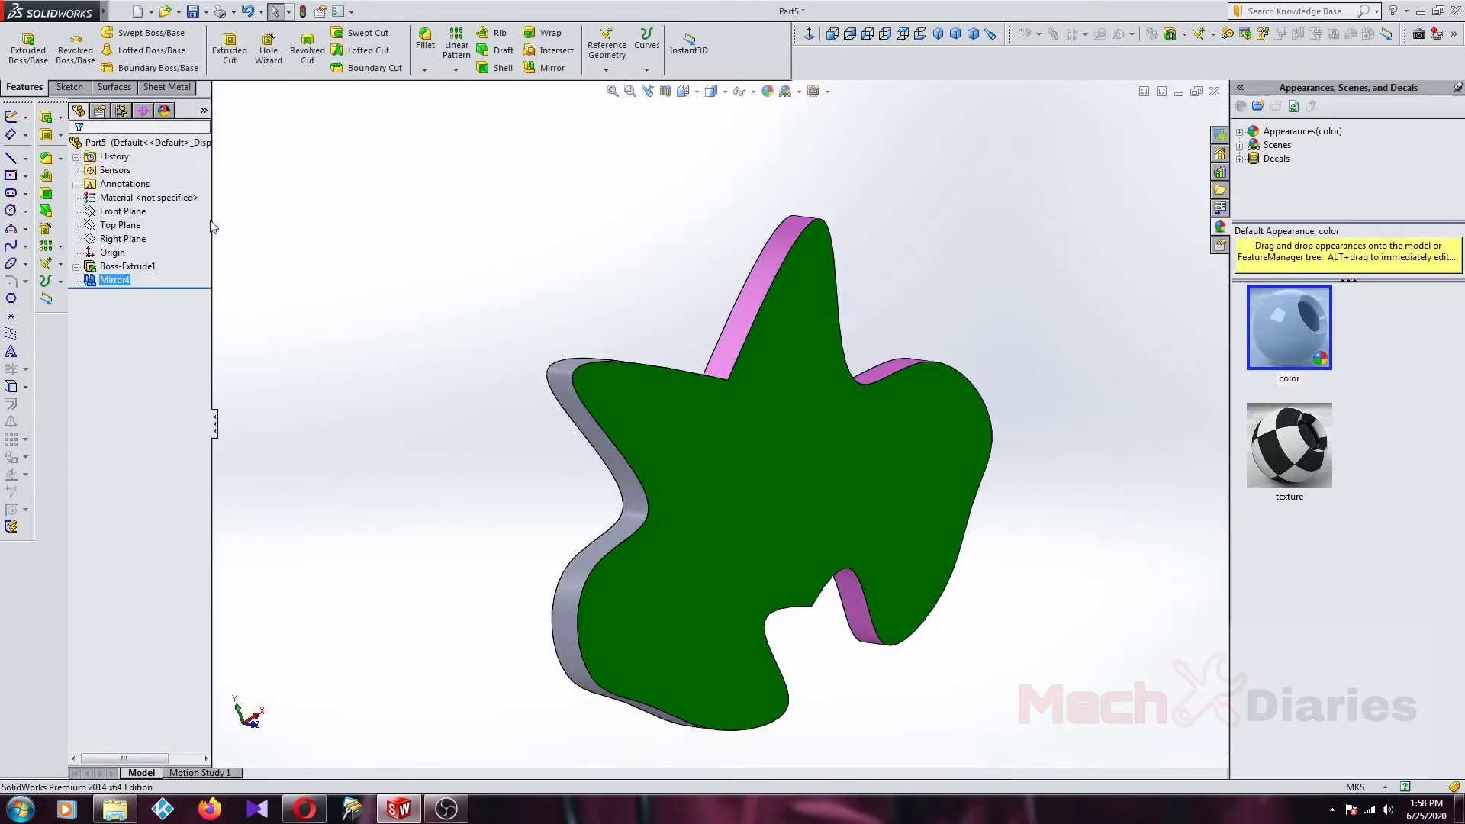
pyautogui.moveTo(794, 455)
pyautogui.mouseDown(button='middle')
pyautogui.moveTo(853, 469)
pyautogui.moveTo(610, 368)
pyautogui.mouseUp(button='middle')
pyautogui.scroll(-3, 742, 364)
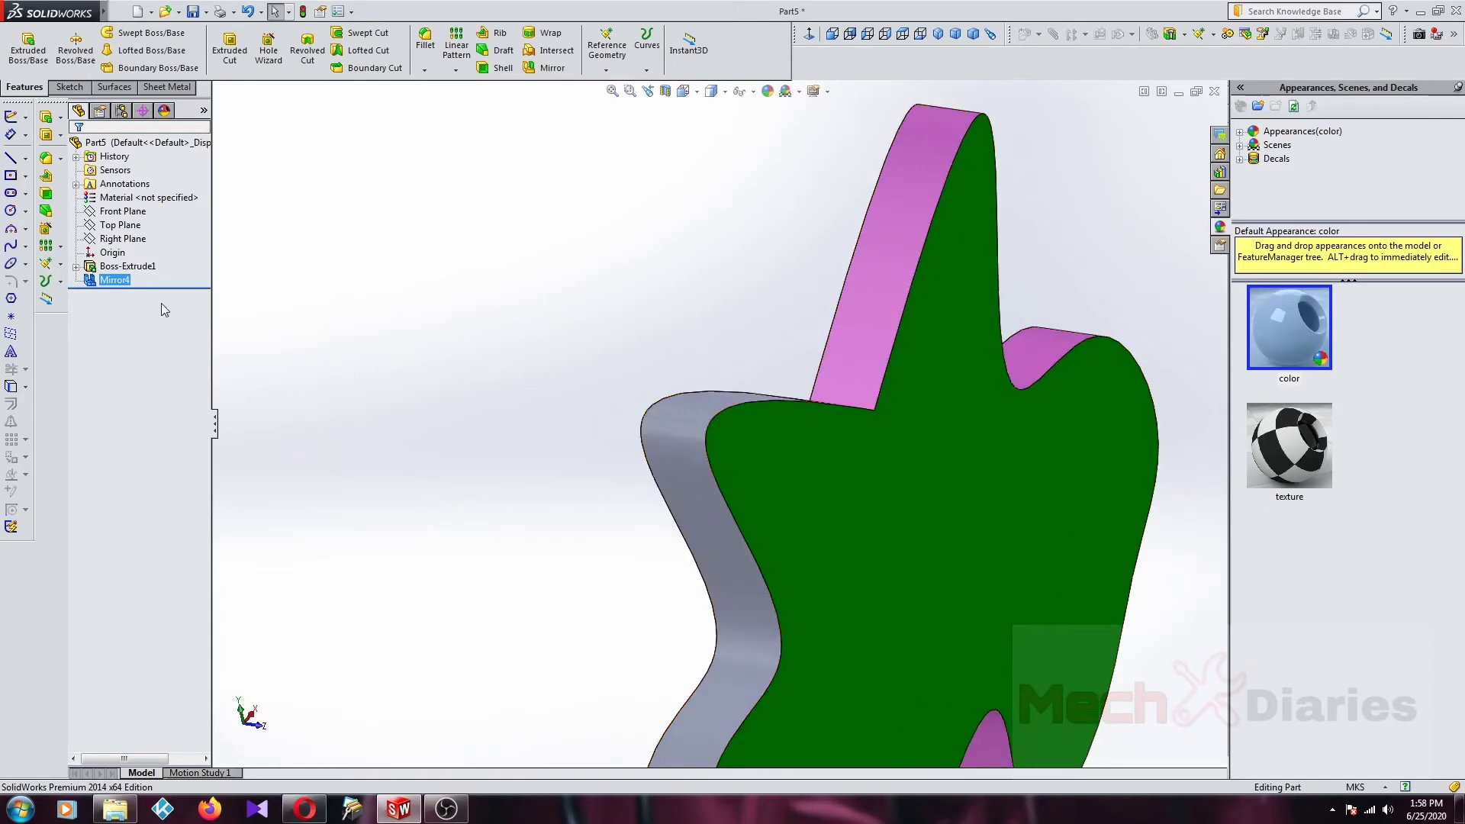
# Step: Review Mirror4's settings and the mirrored star shape, then delete Mirror4
pyautogui.rightClick(116, 281)
pyautogui.click(134, 234)
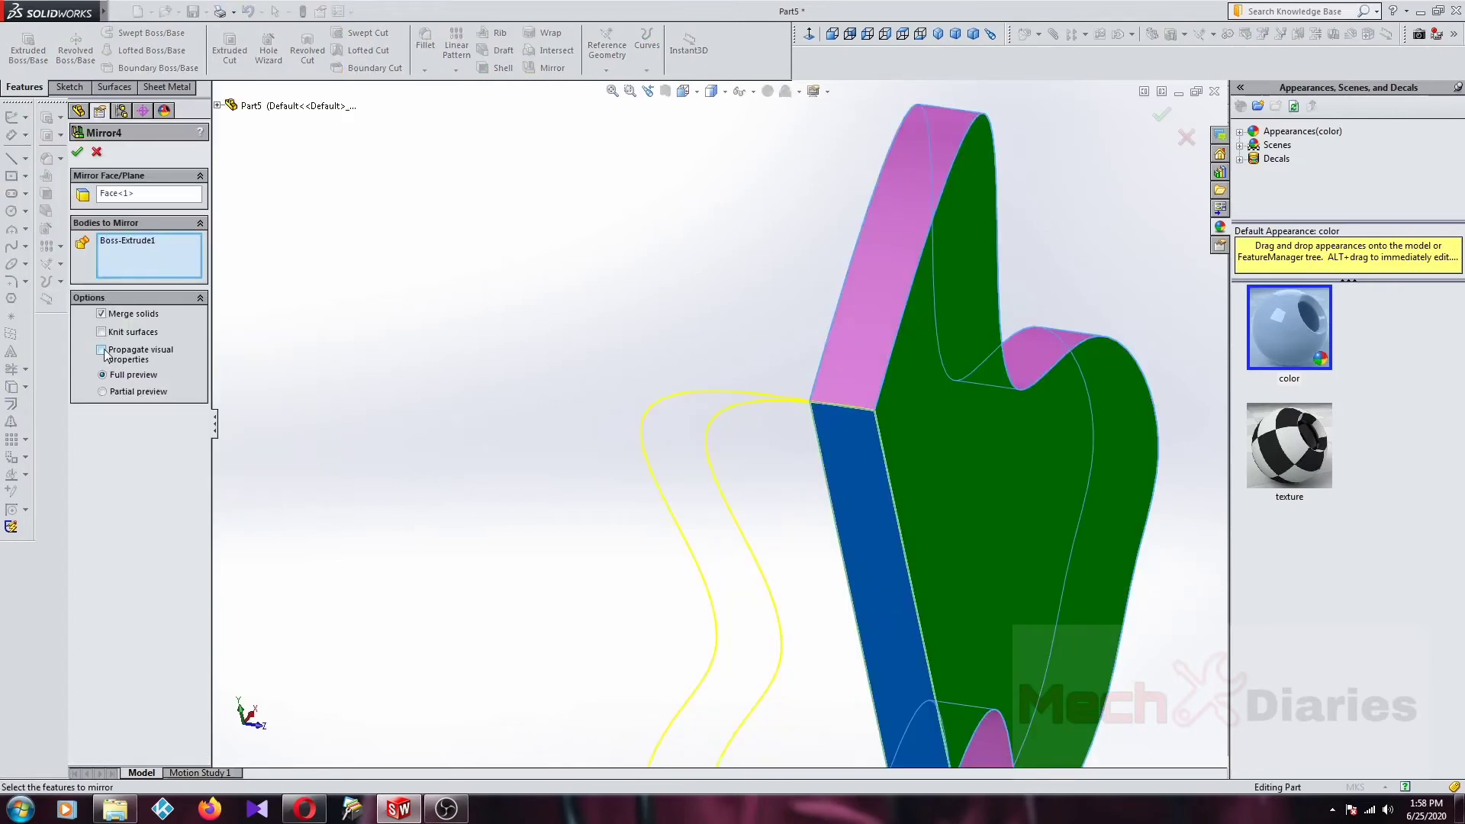
pyautogui.click(78, 153)
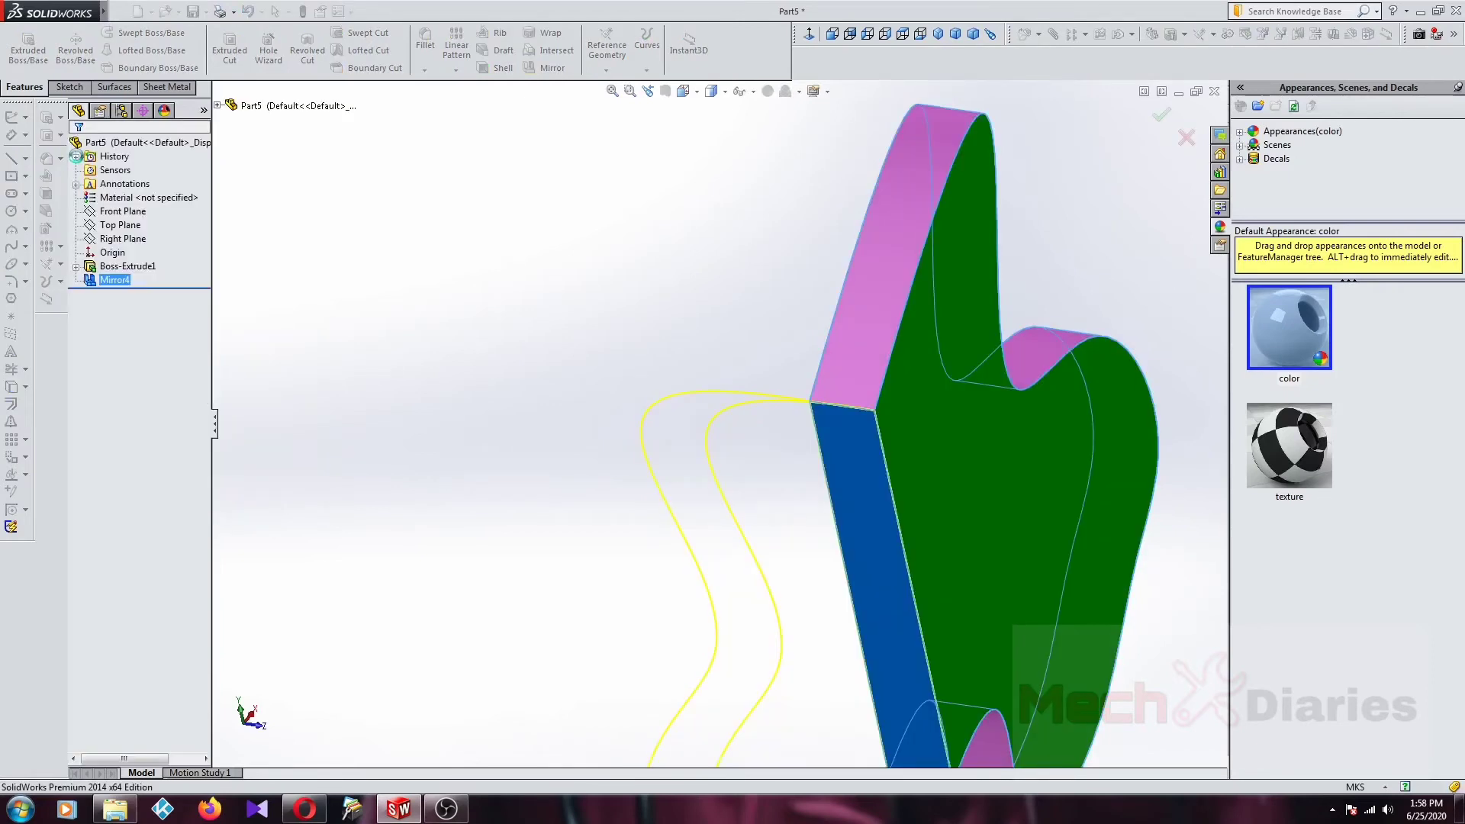
pyautogui.moveTo(1097, 535)
pyautogui.mouseDown(button='middle')
pyautogui.moveTo(1017, 517)
pyautogui.moveTo(1076, 482)
pyautogui.moveTo(964, 538)
pyautogui.mouseUp(button='middle')
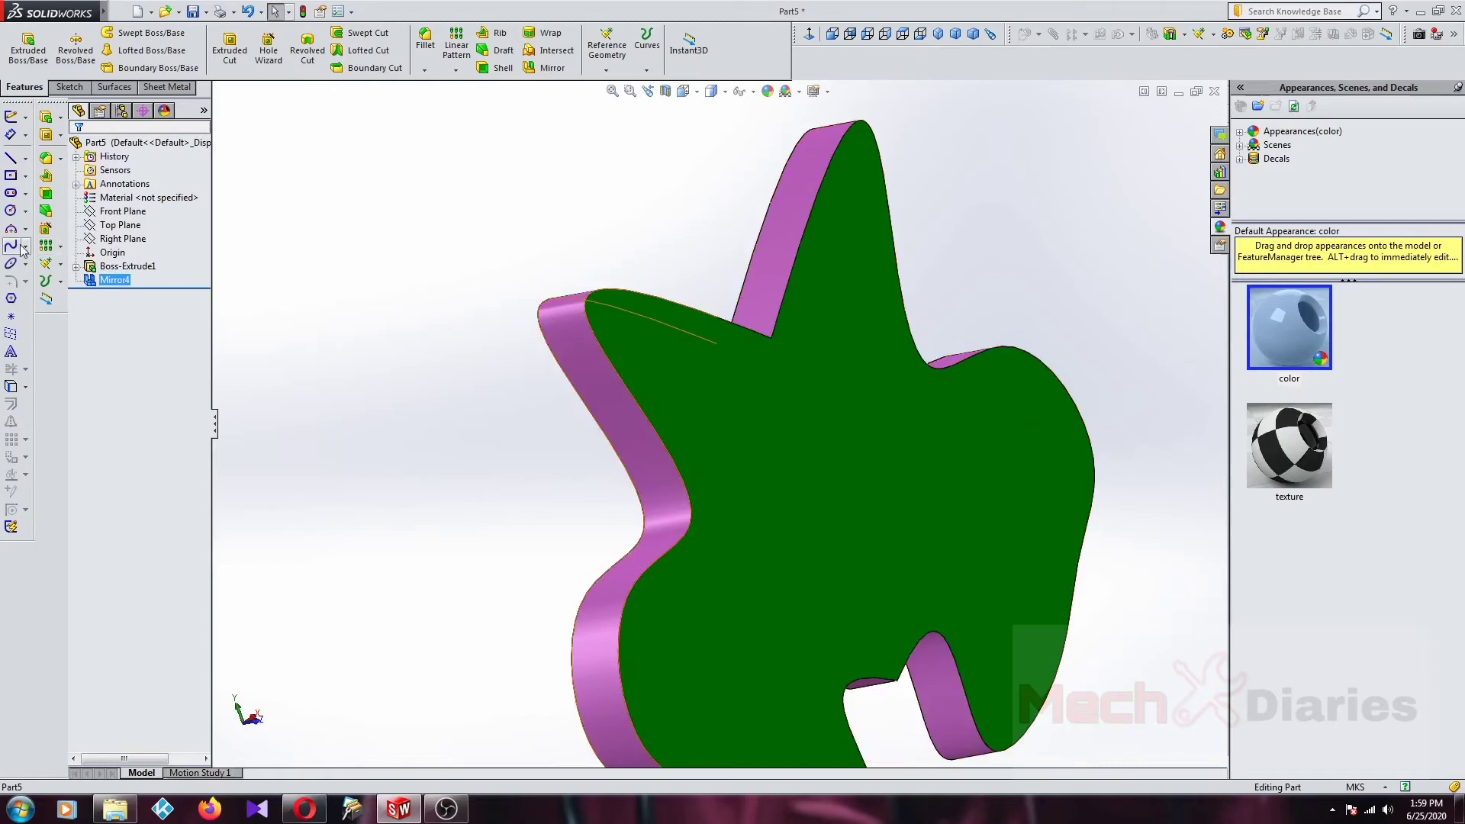
pyautogui.moveTo(800, 439)
pyautogui.mouseDown(button='middle')
pyautogui.moveTo(682, 516)
pyautogui.moveTo(734, 535)
pyautogui.mouseUp(button='middle')
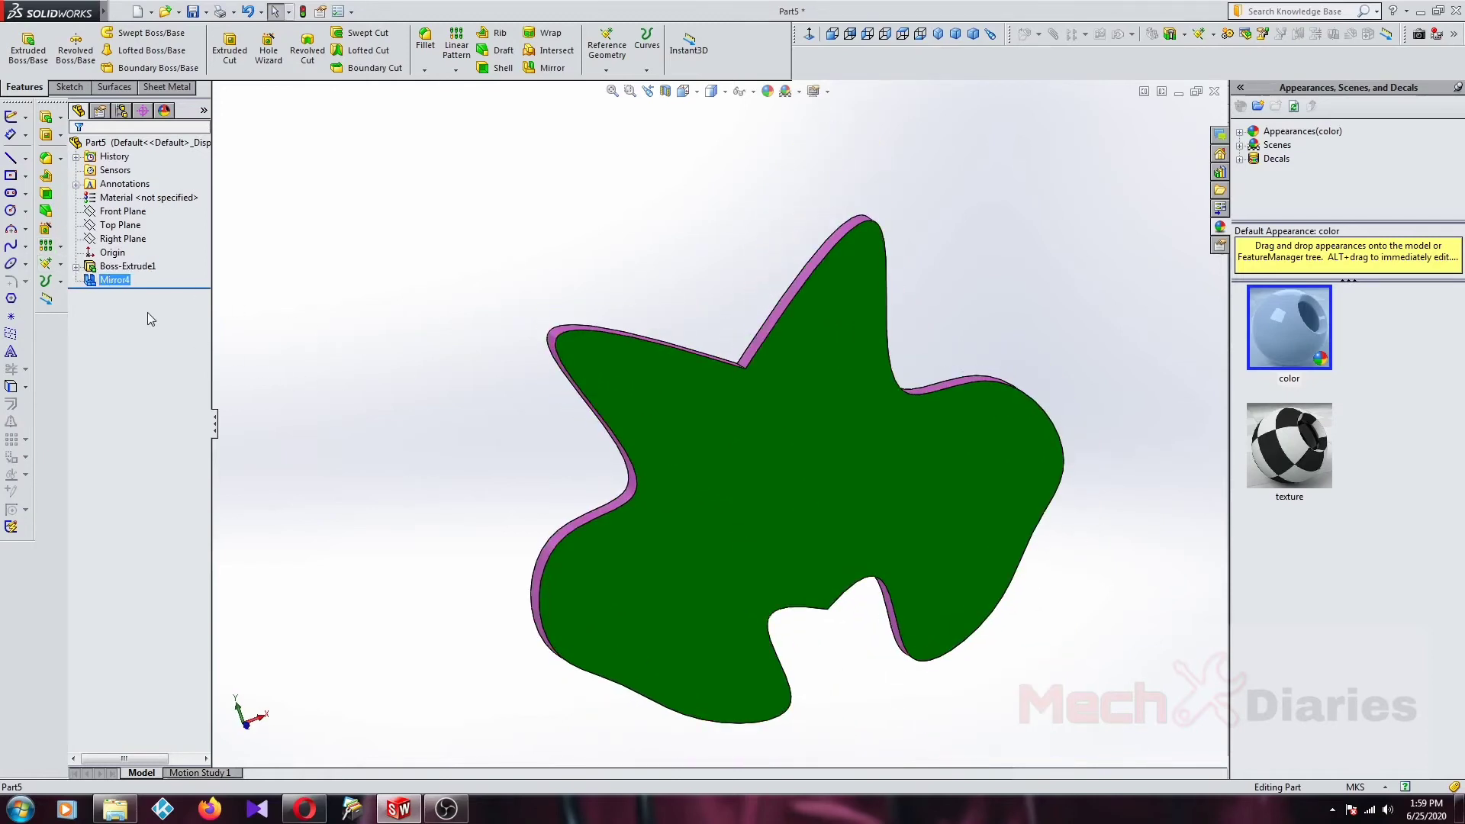
pyautogui.rightClick(116, 281)
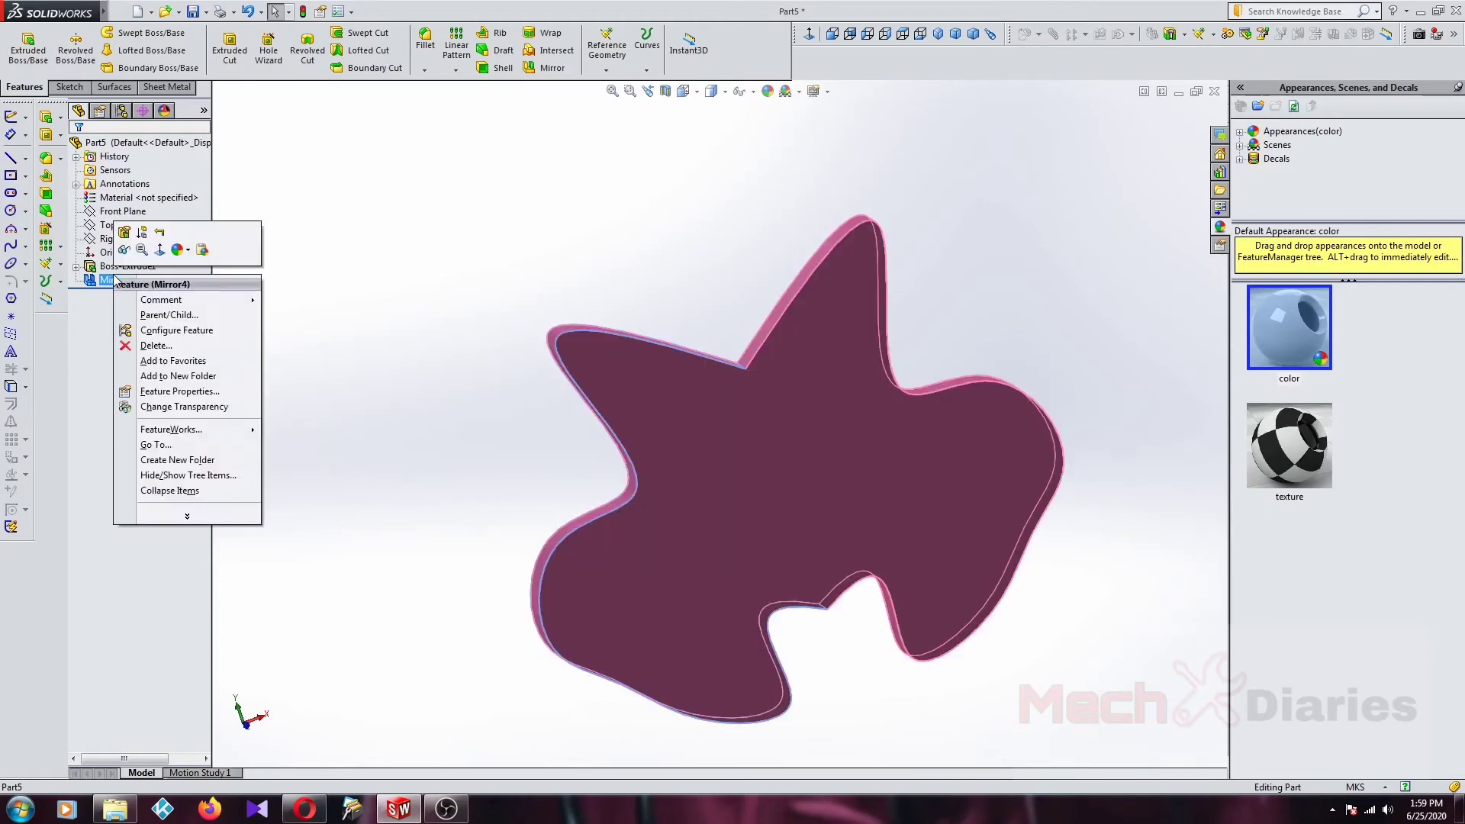
pyautogui.click(172, 352)
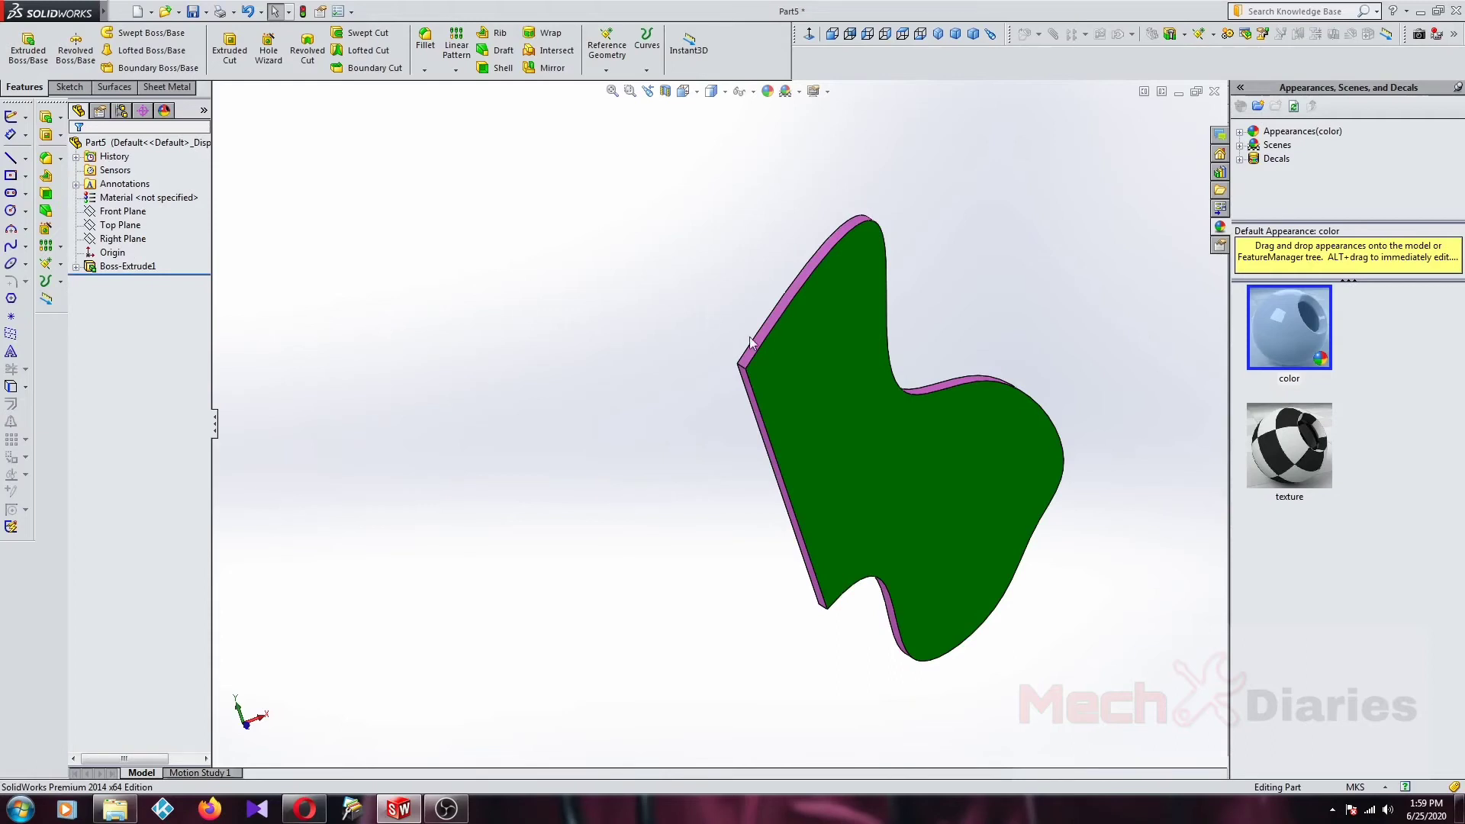
# Step: Sketch three hole circles on the plate's flat face, viewed normal to it
pyautogui.click(799, 392)
pyautogui.click(809, 35)
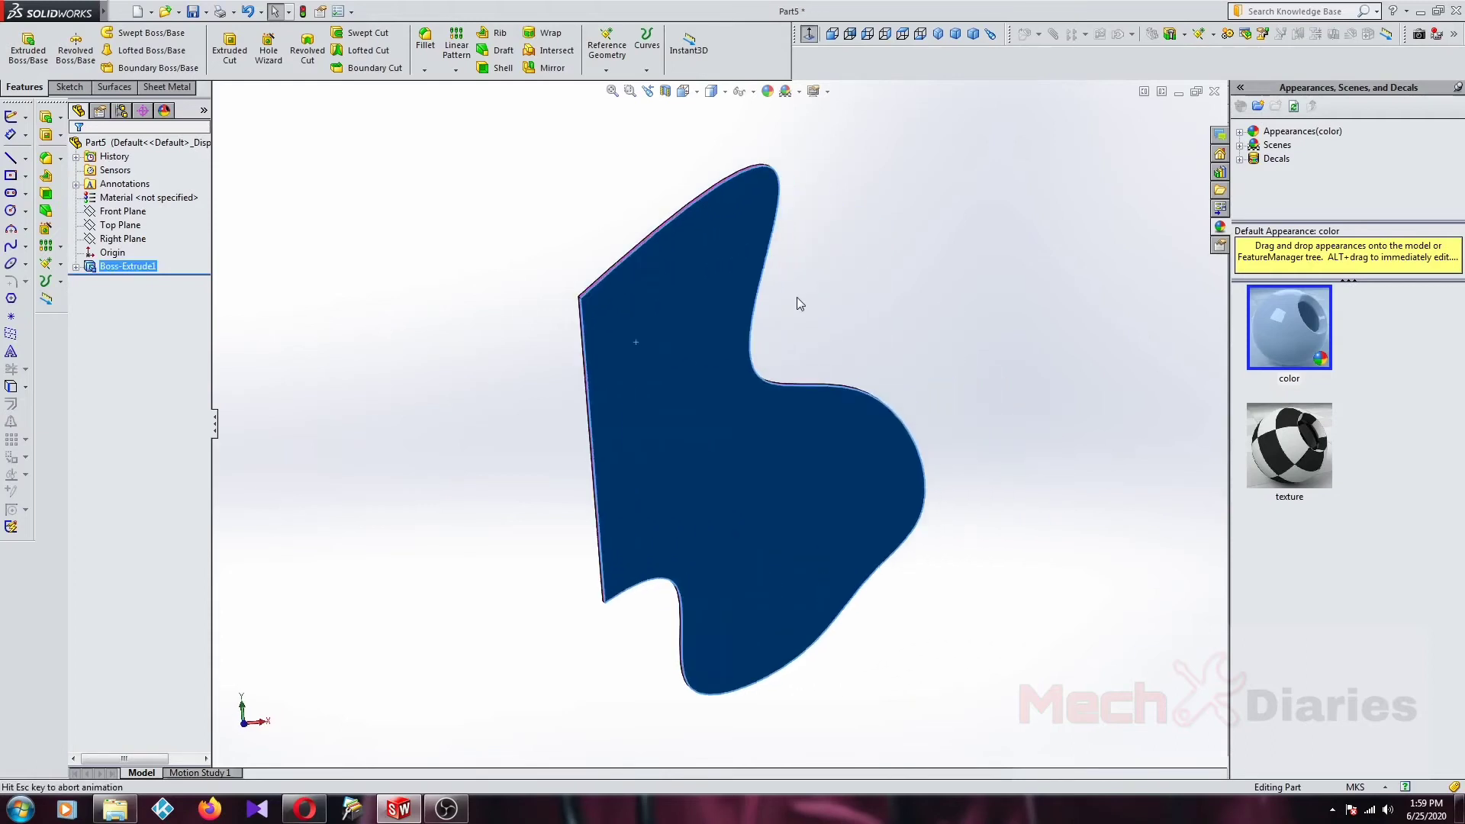
pyautogui.click(70, 86)
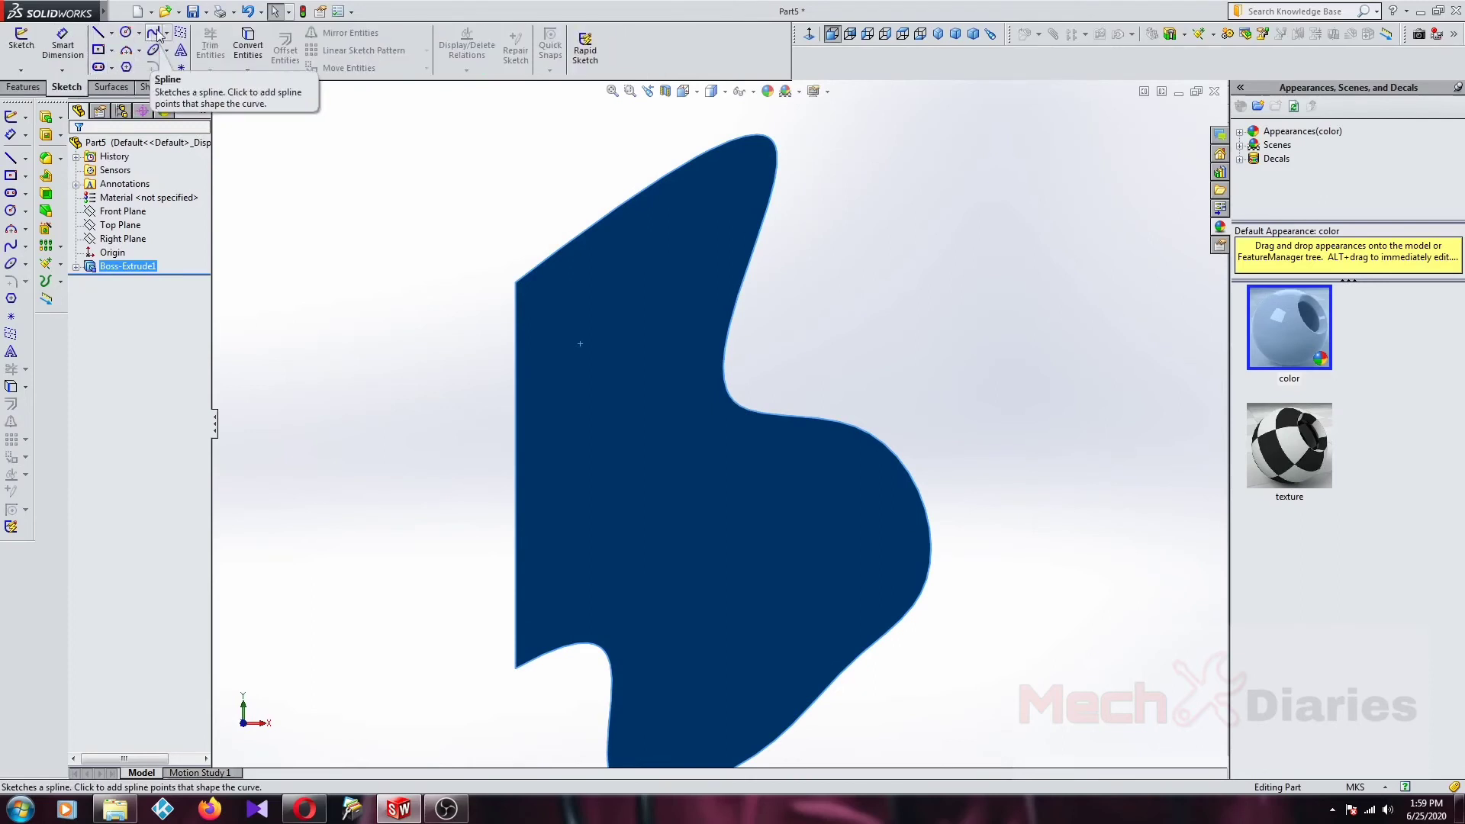
pyautogui.click(126, 32)
pyautogui.click(592, 311)
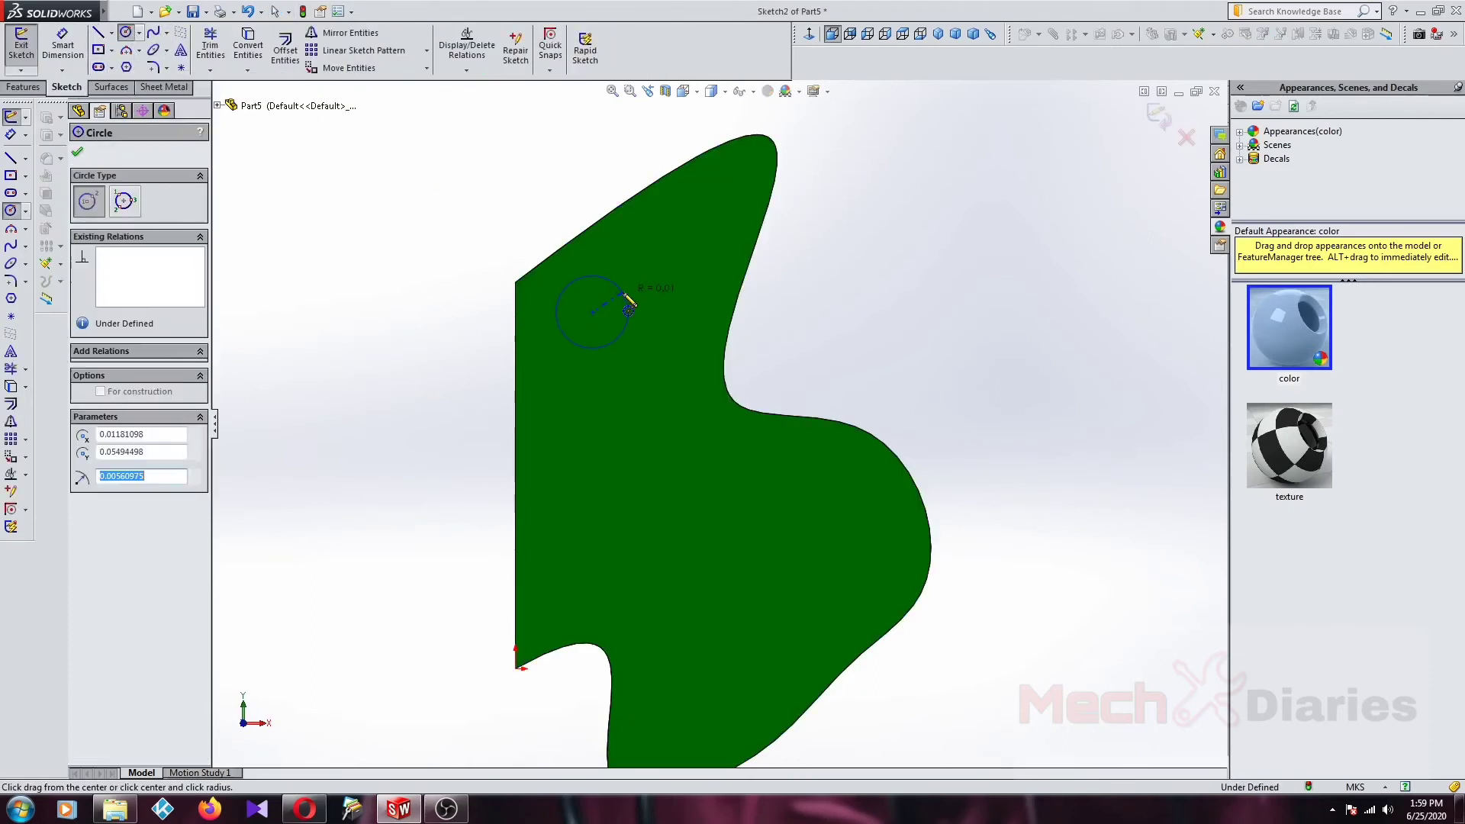
pyautogui.click(593, 510)
pyautogui.click(645, 515)
pyautogui.click(805, 548)
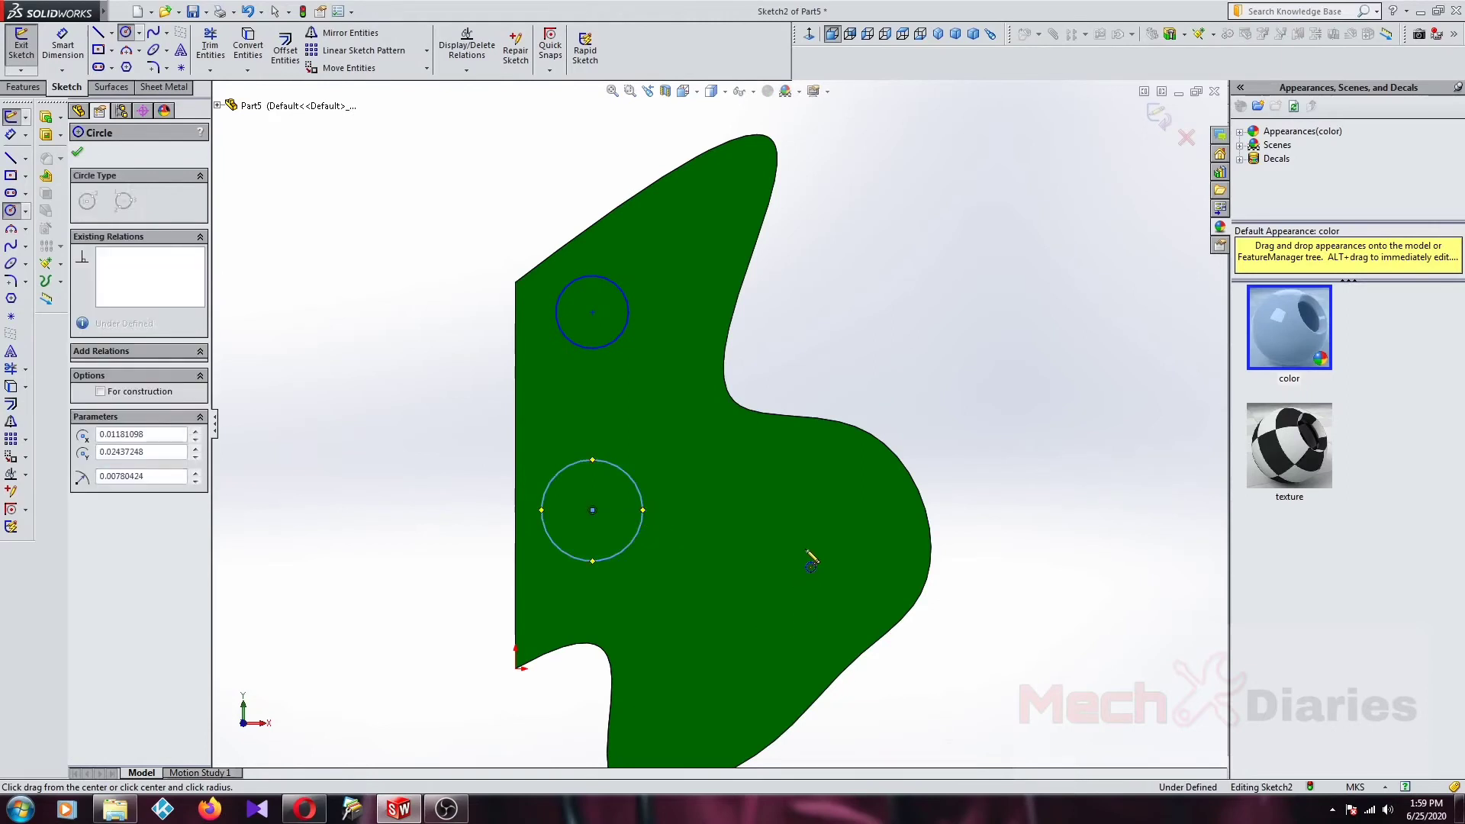
pyautogui.click(824, 513)
# Step: Cut the three circles into the plate as a 0.01 m blind extruded cut
pyautogui.click(46, 134)
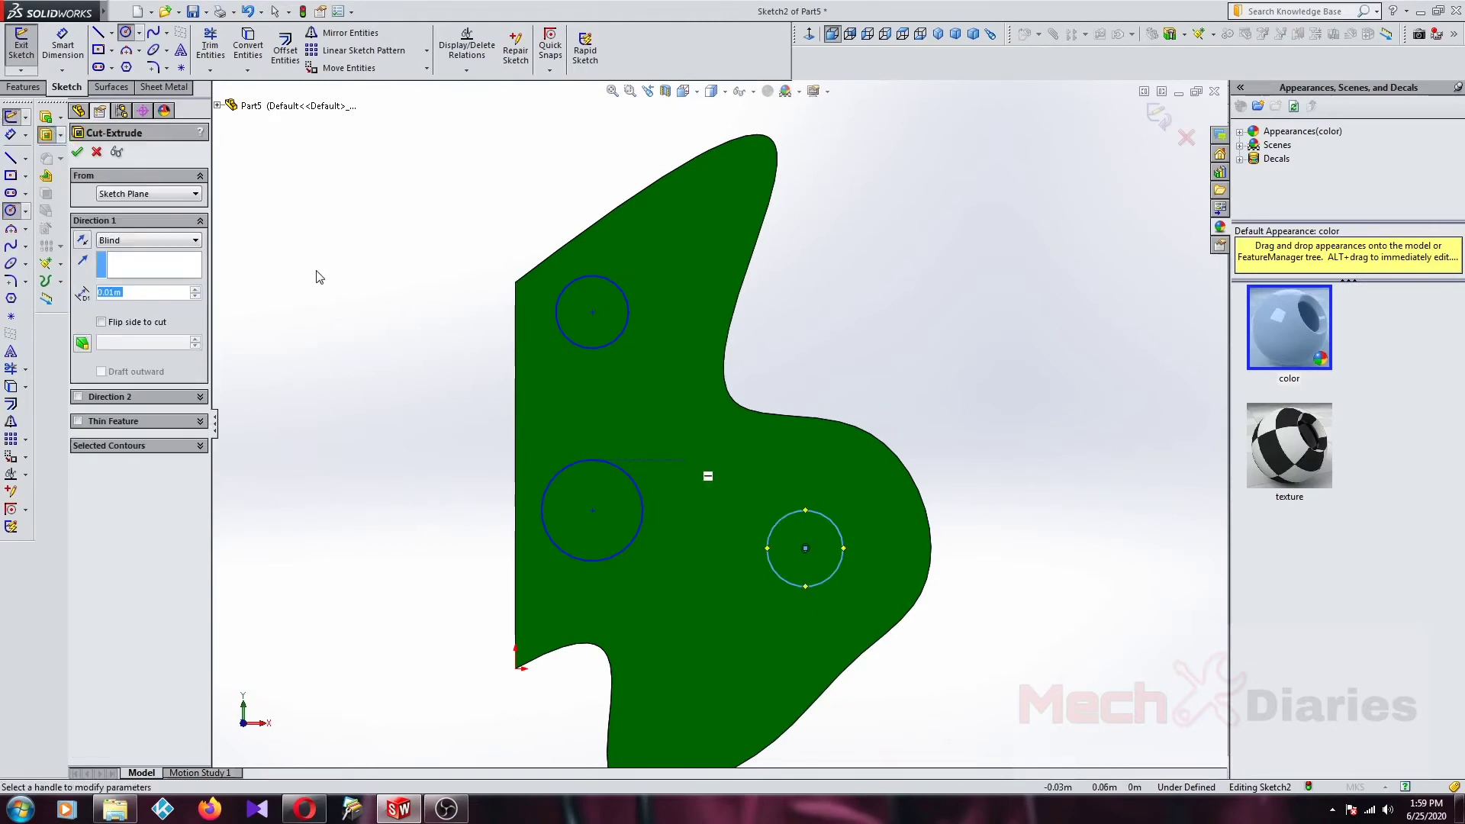
pyautogui.click(77, 151)
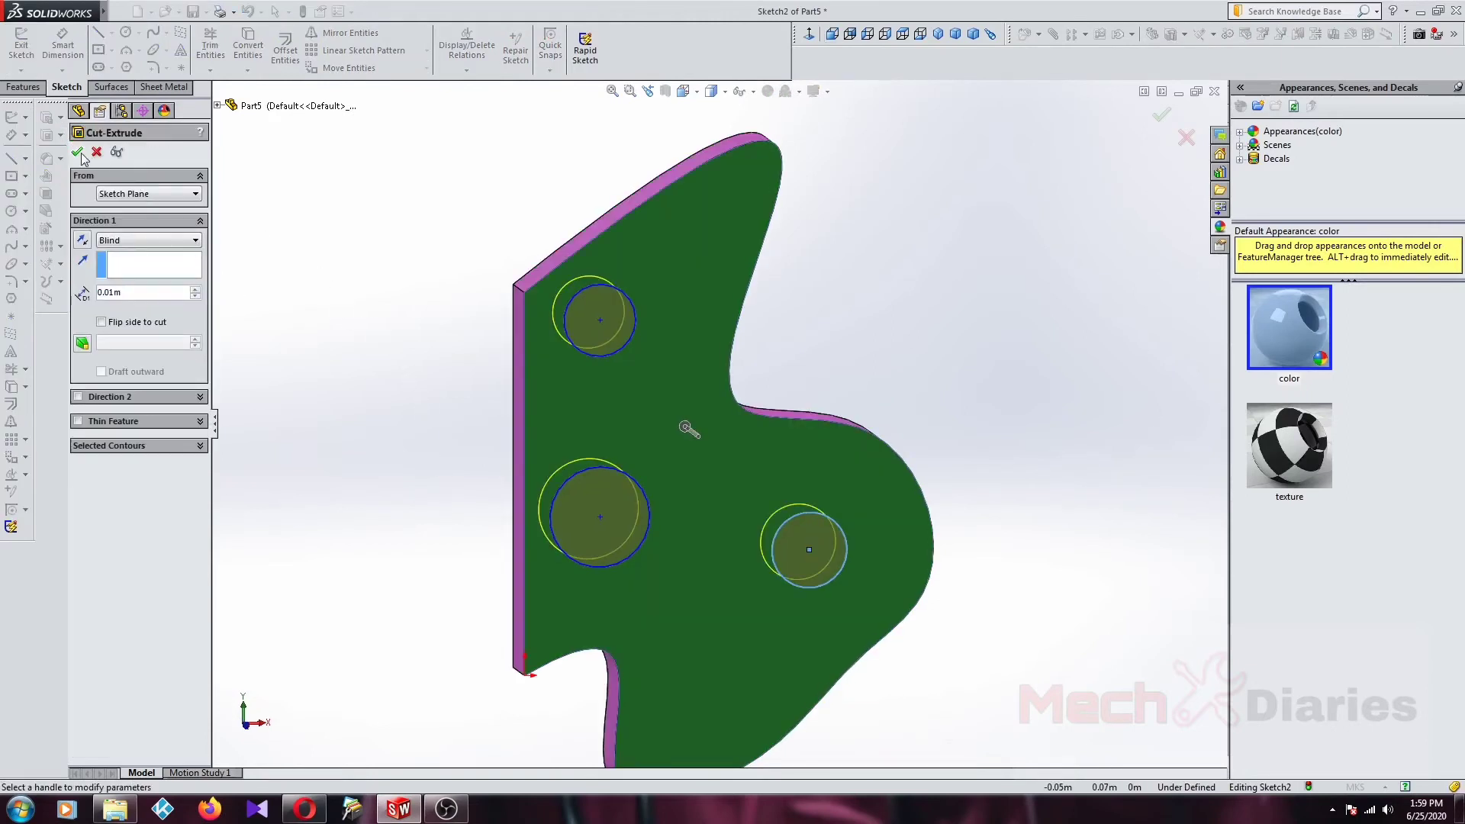
pyautogui.moveTo(450, 346); pyautogui.dragTo(445, 311, button='middle')
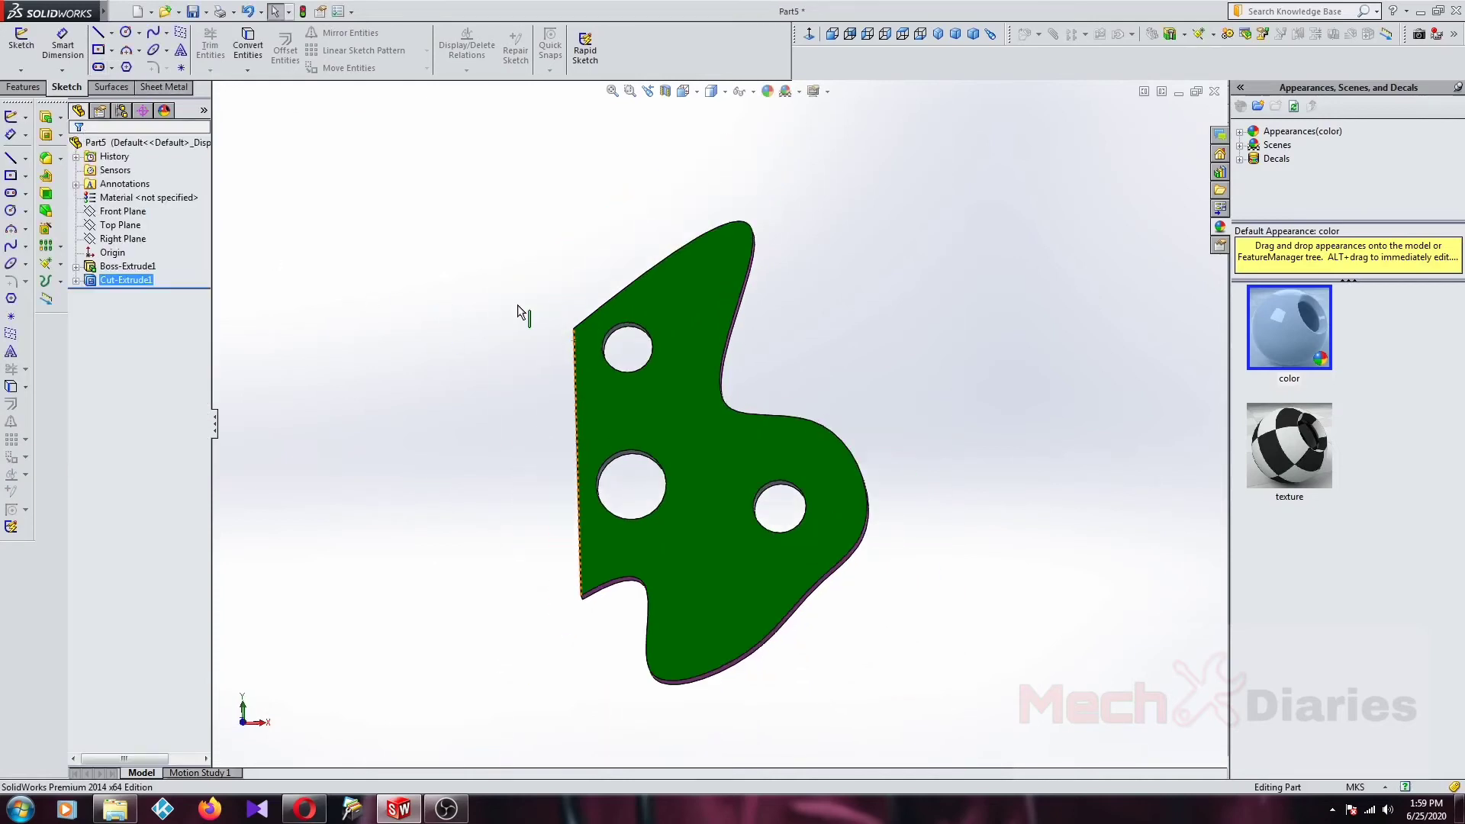
pyautogui.press('f')
# Step: Start a feature mirror, initially picking the plate's front face as mirror plane
pyautogui.click(24, 86)
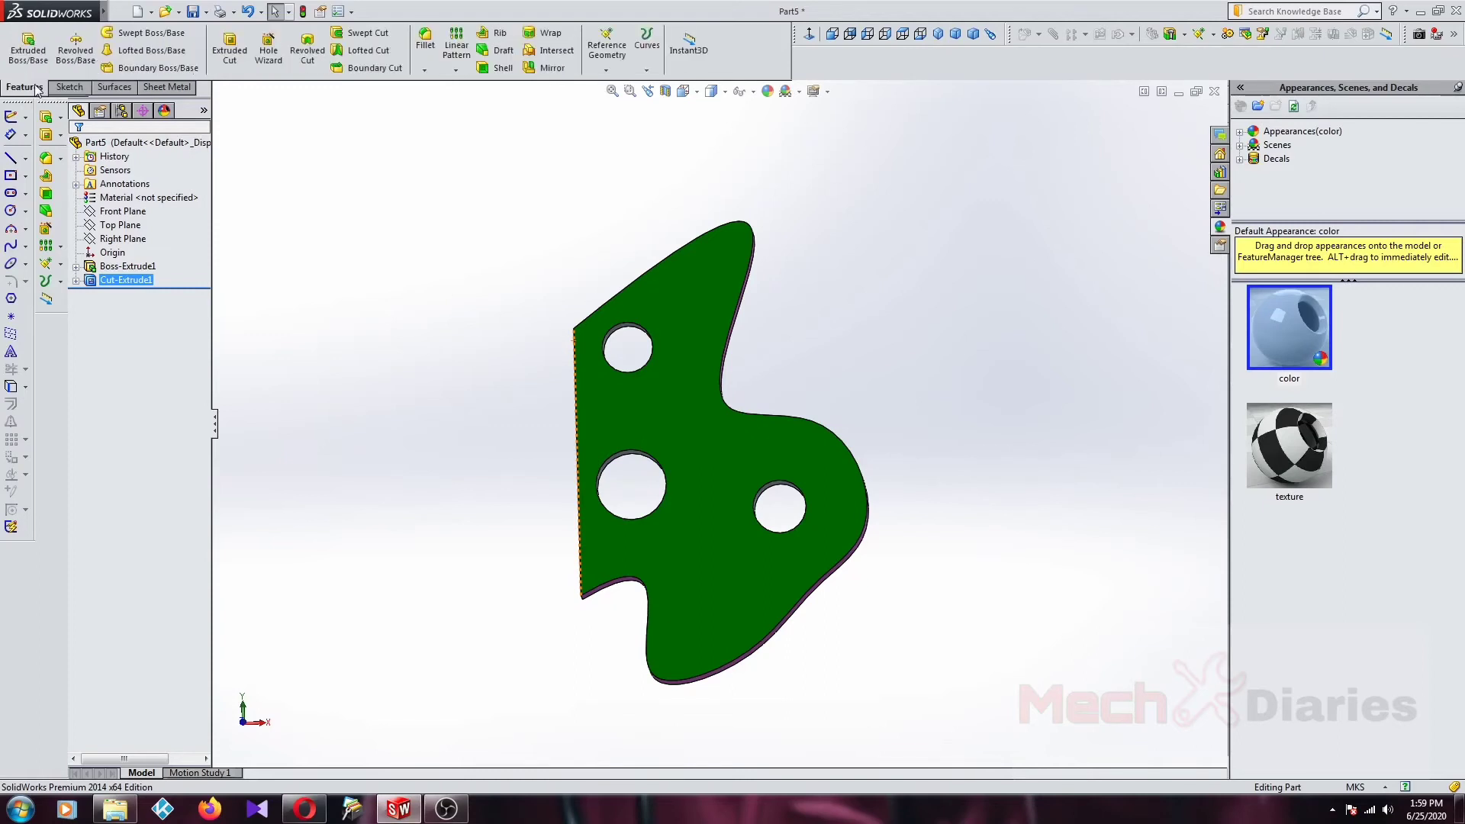
pyautogui.click(545, 68)
pyautogui.scroll(-2, 539, 341)
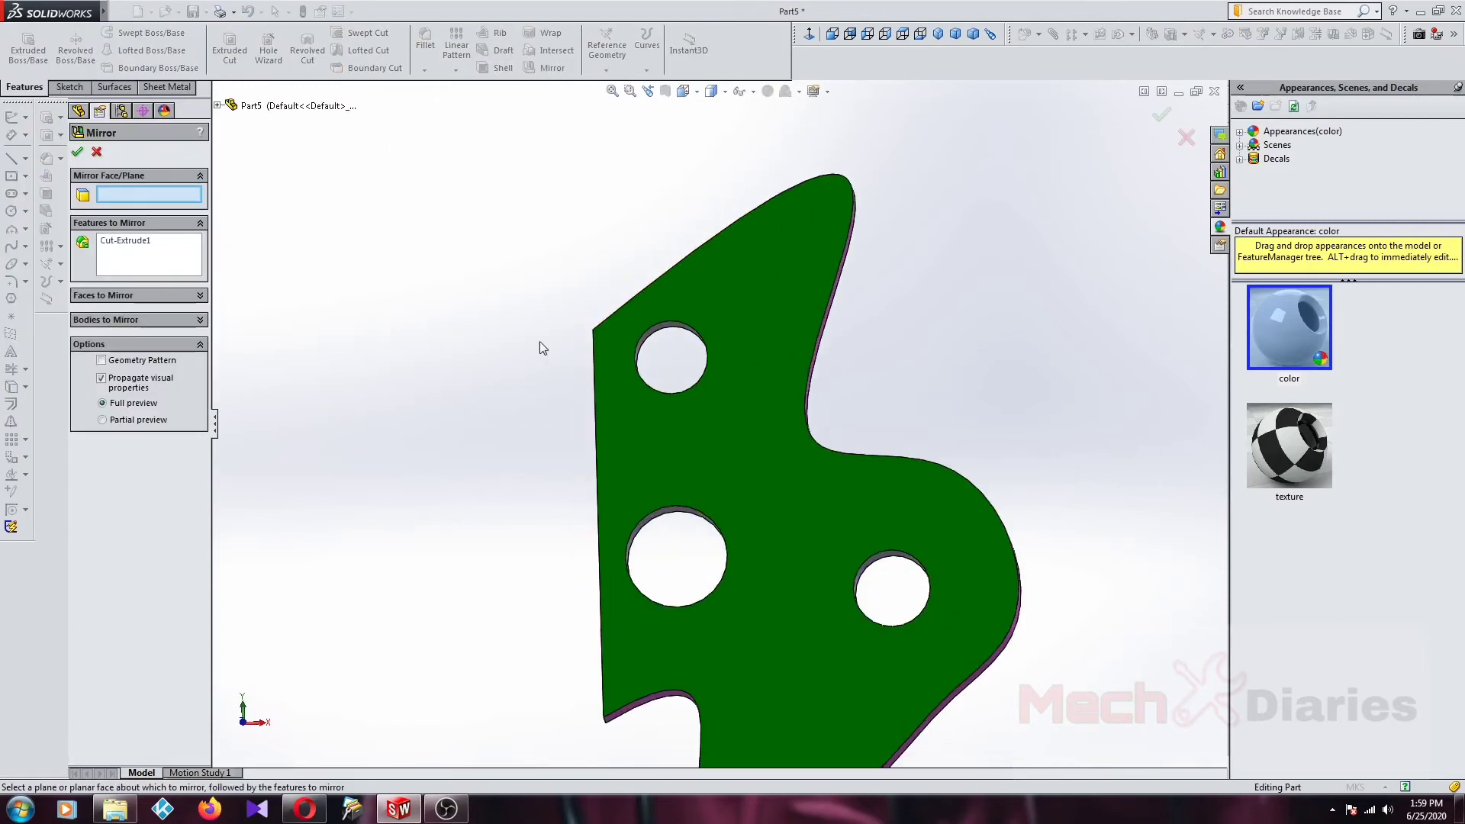
pyautogui.click(762, 303)
pyautogui.scroll(-2, 641, 336)
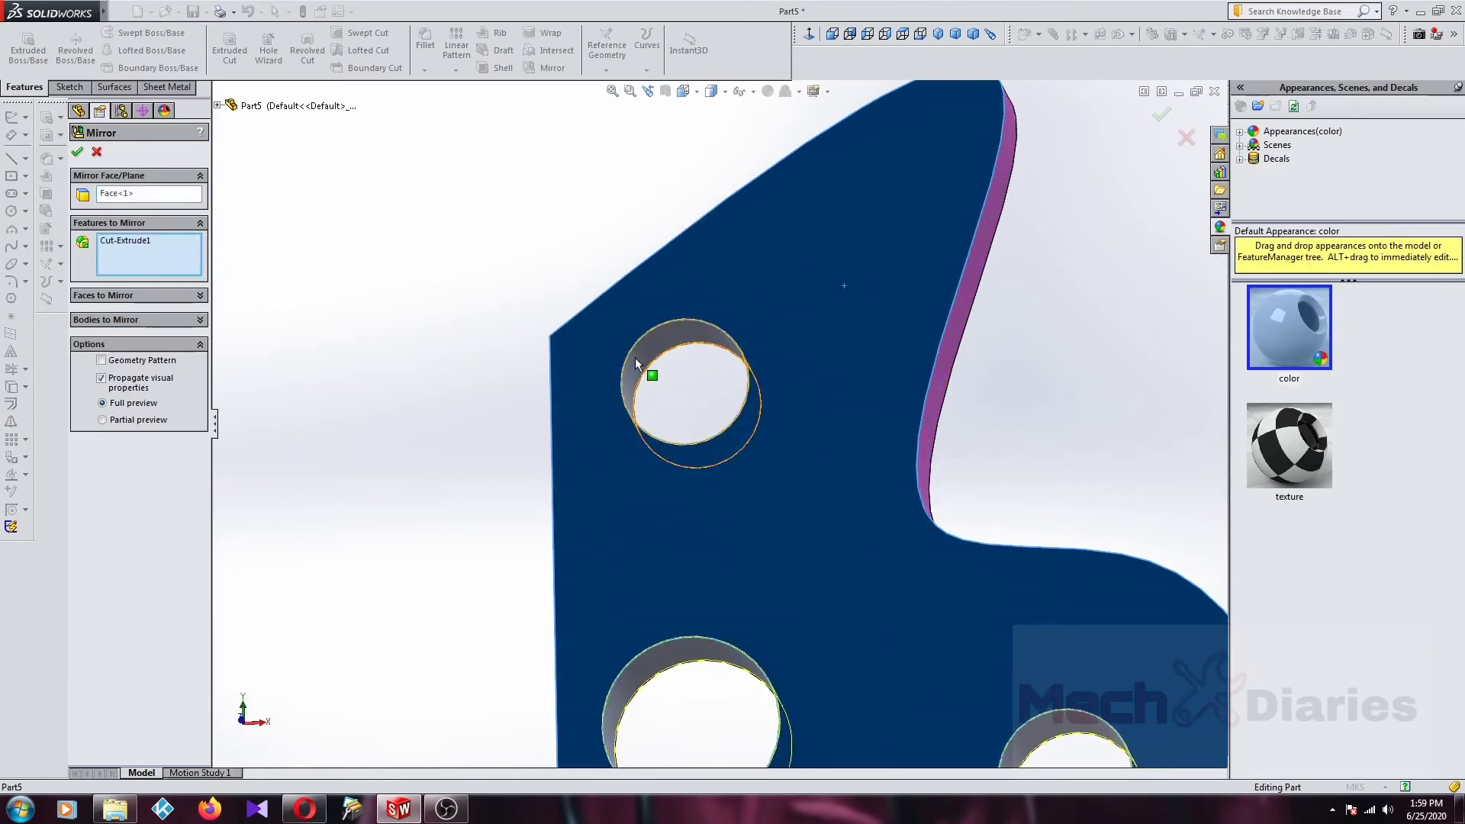
pyautogui.scroll(4, 635, 364)
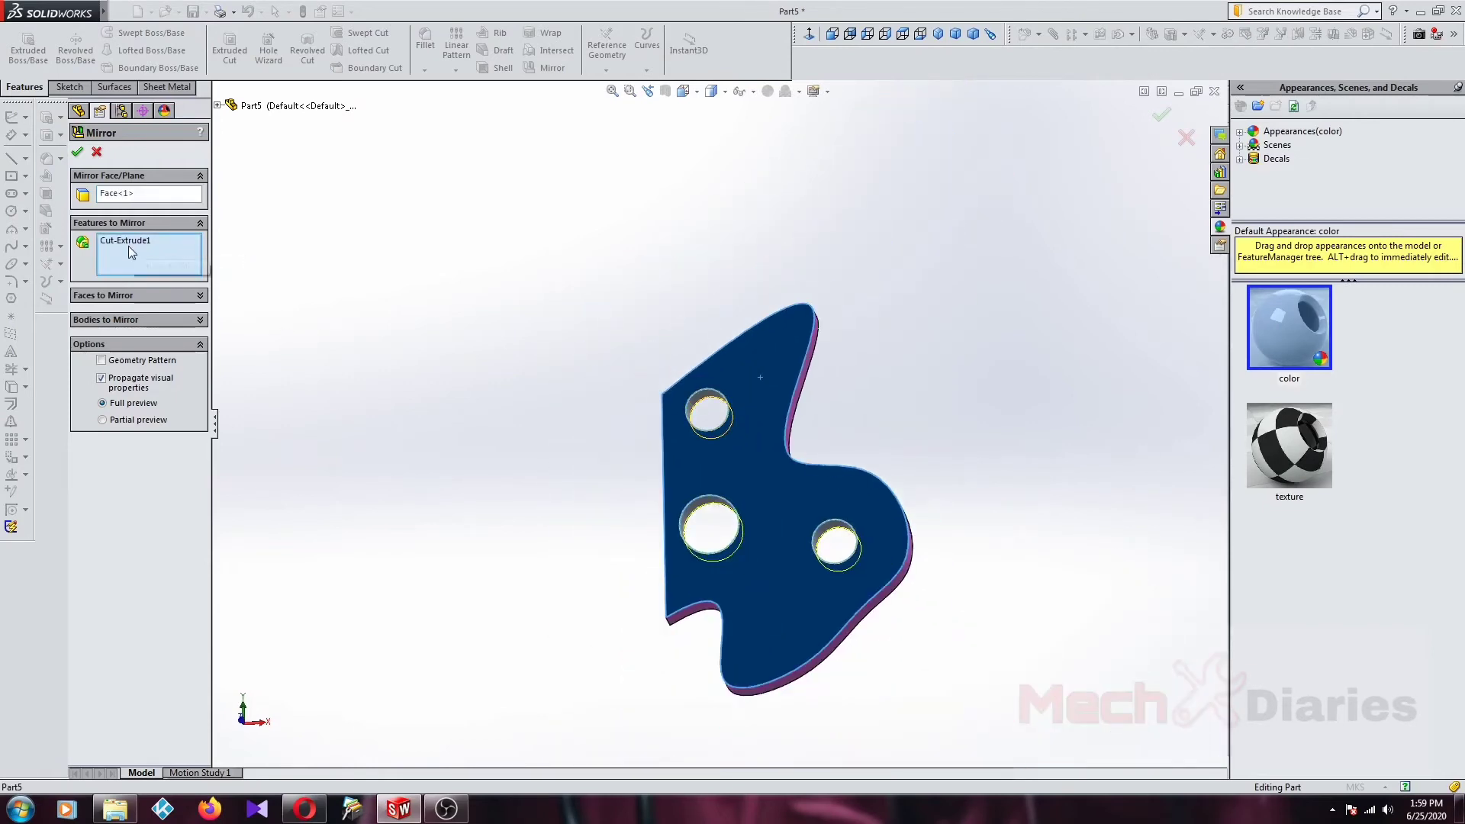
pyautogui.moveTo(426, 317); pyautogui.dragTo(547, 432, button='middle')
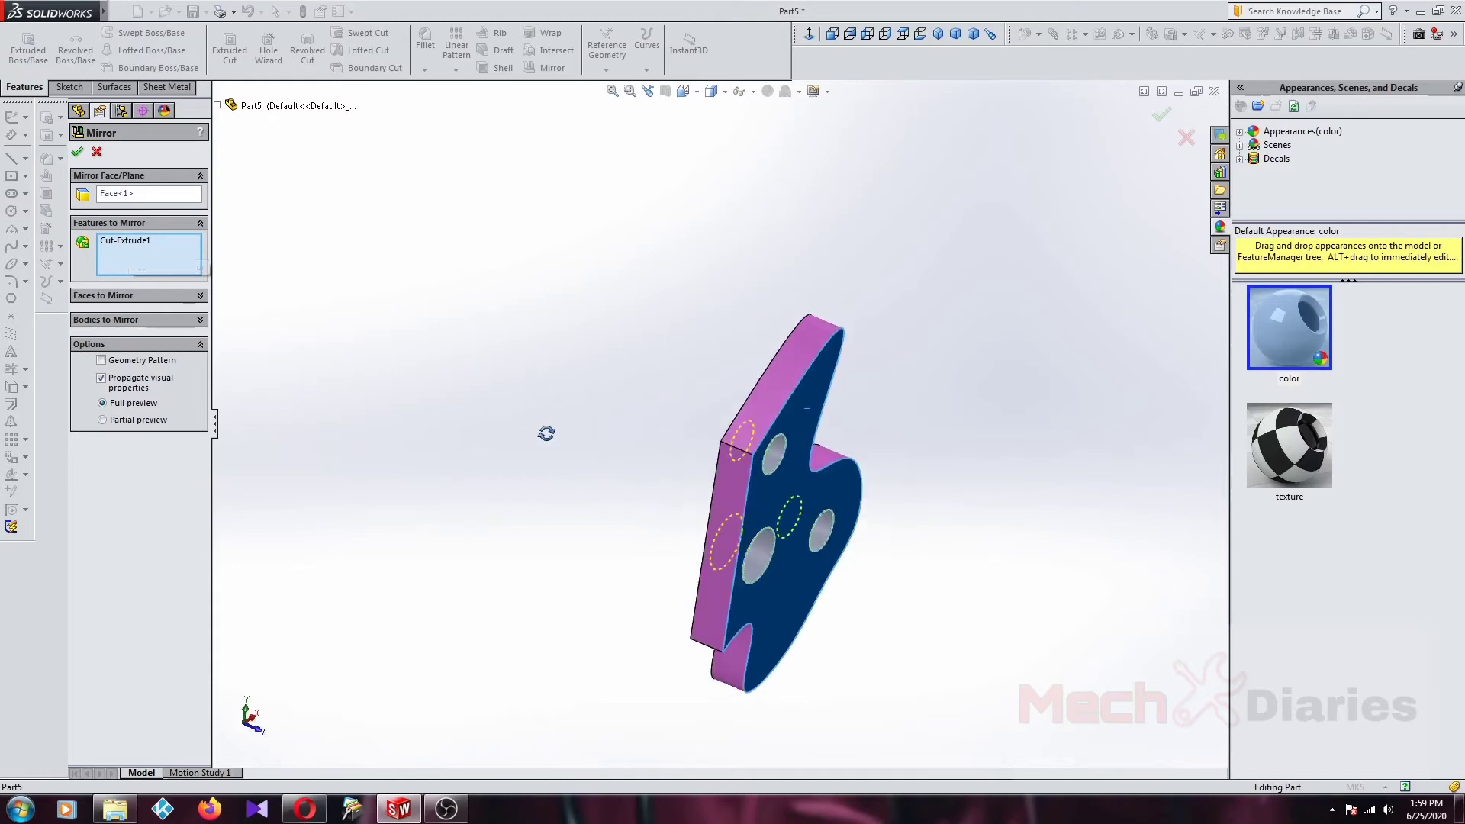
# Step: Mirror Boss-Extrude1 and Cut-Extrude1 about the plate's straight side face instead
pyautogui.click(728, 496)
pyautogui.moveTo(592, 501); pyautogui.dragTo(726, 474, button='middle')
pyautogui.click(727, 474)
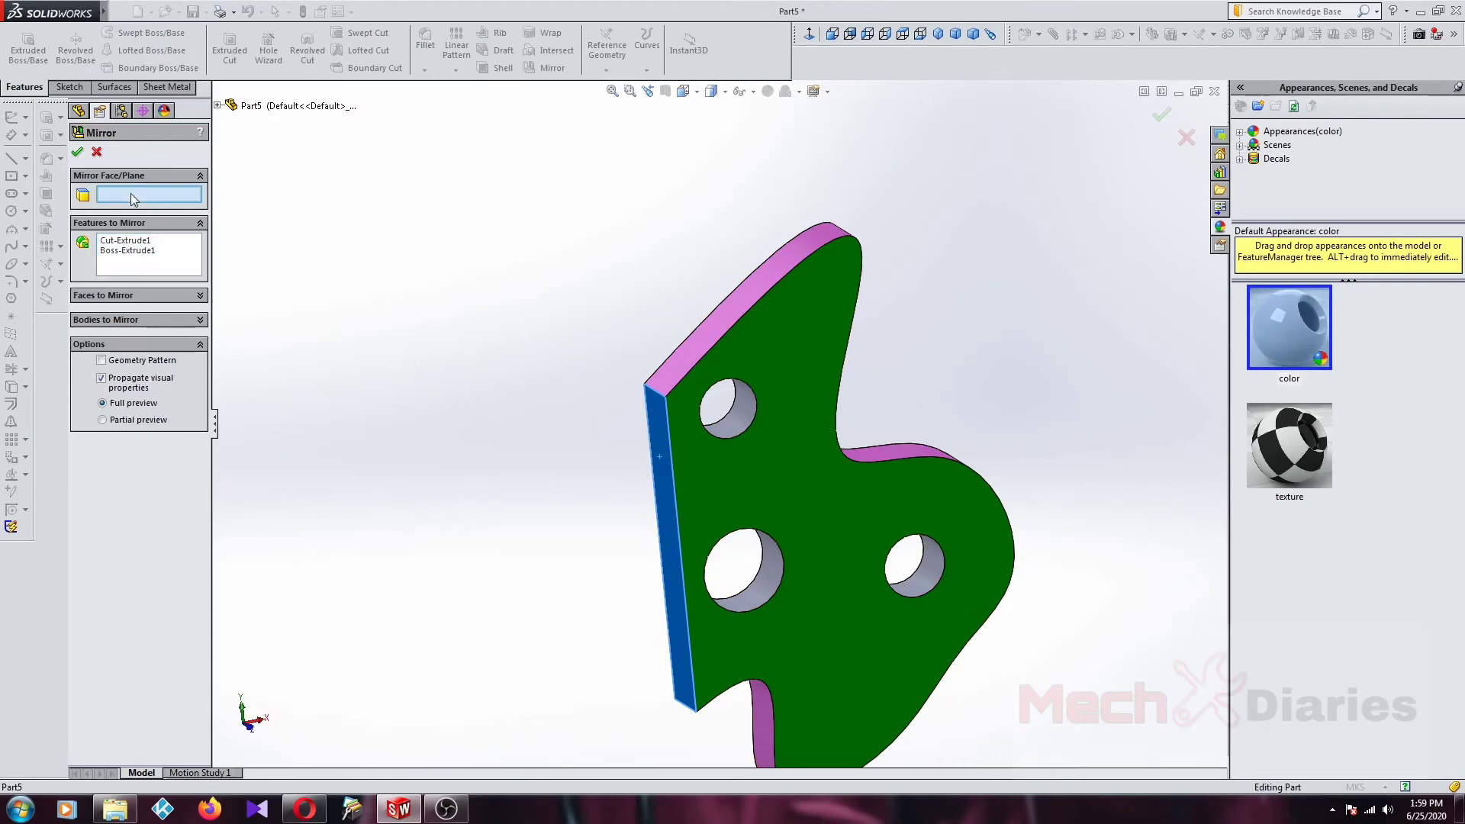
pyautogui.click(666, 487)
pyautogui.moveTo(667, 488); pyautogui.dragTo(595, 483, button='middle')
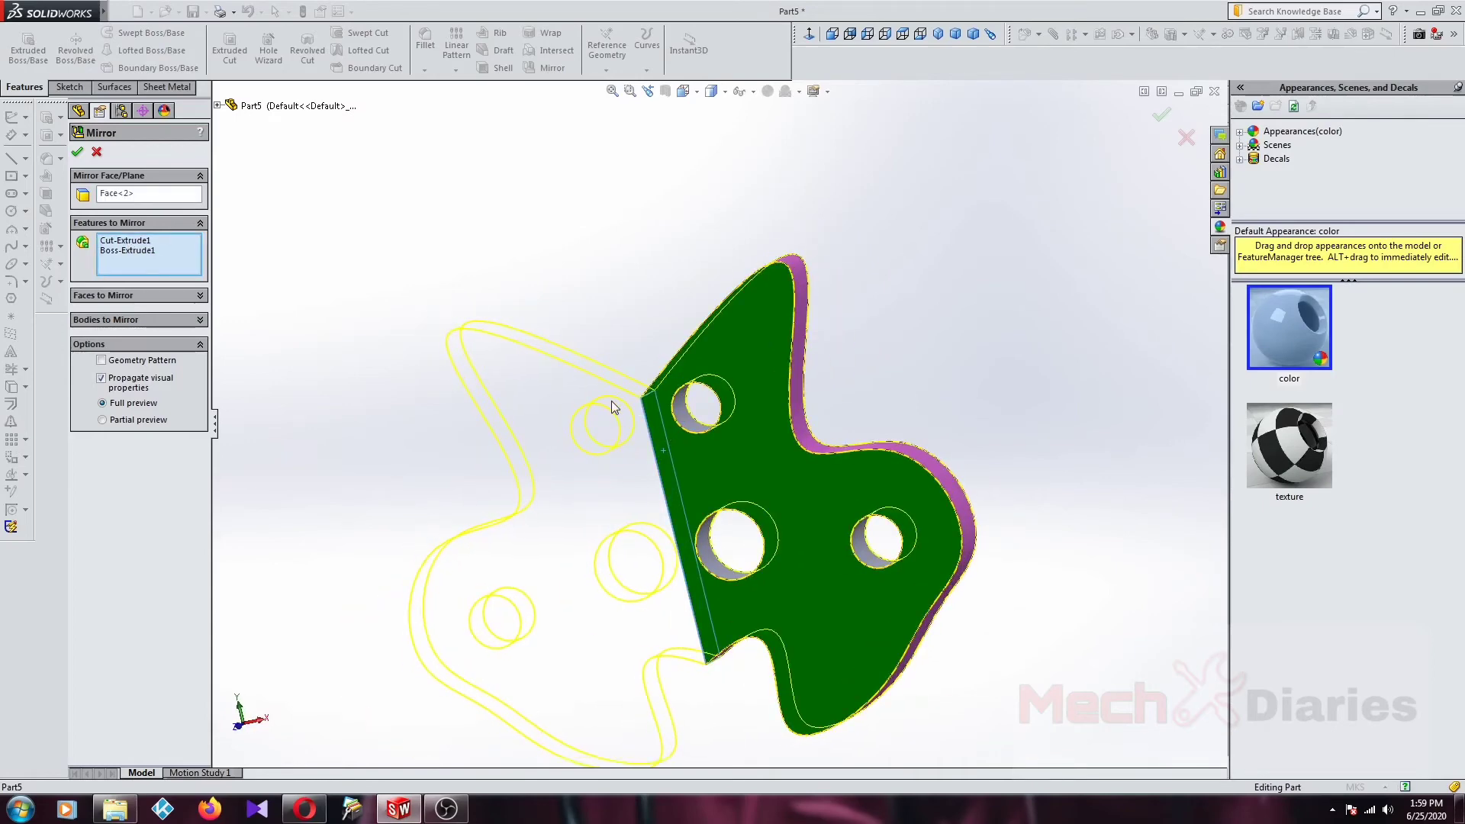
pyautogui.click(129, 241)
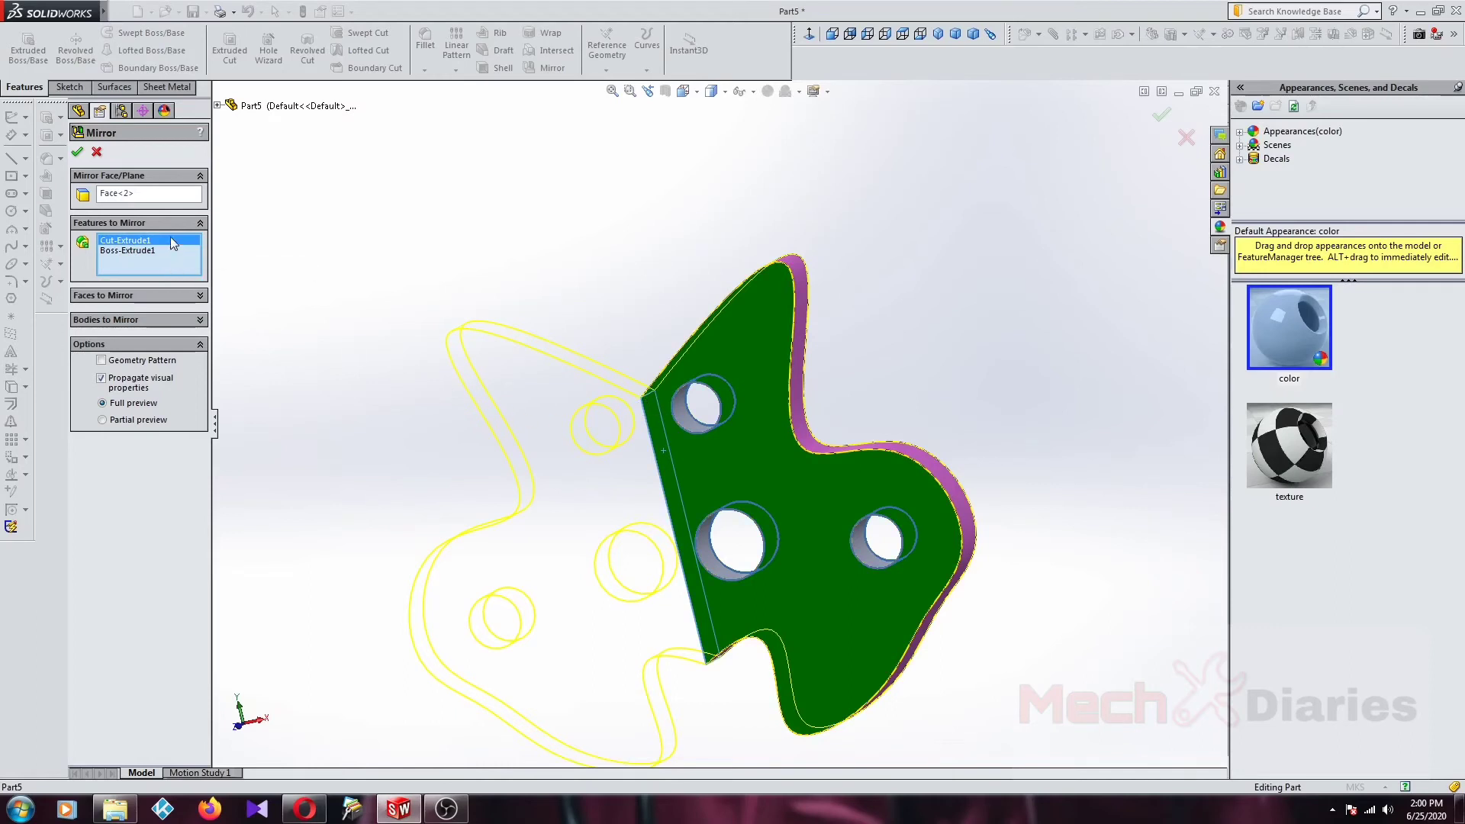
pyautogui.click(78, 152)
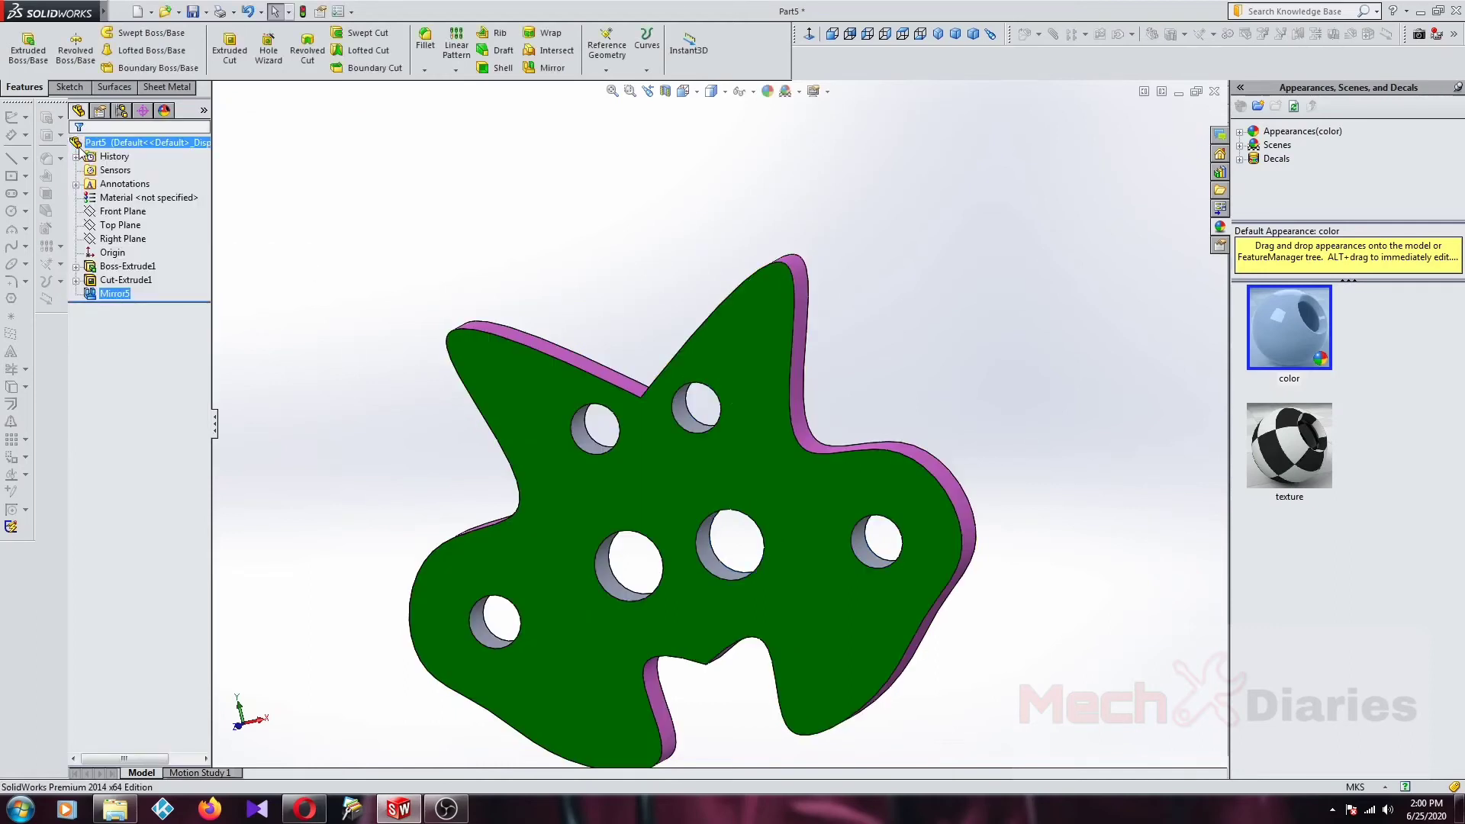
# Step: Remove Cut-Extrude1 from Mirror5 so the mirrored half has no holes
pyautogui.rightClick(116, 295)
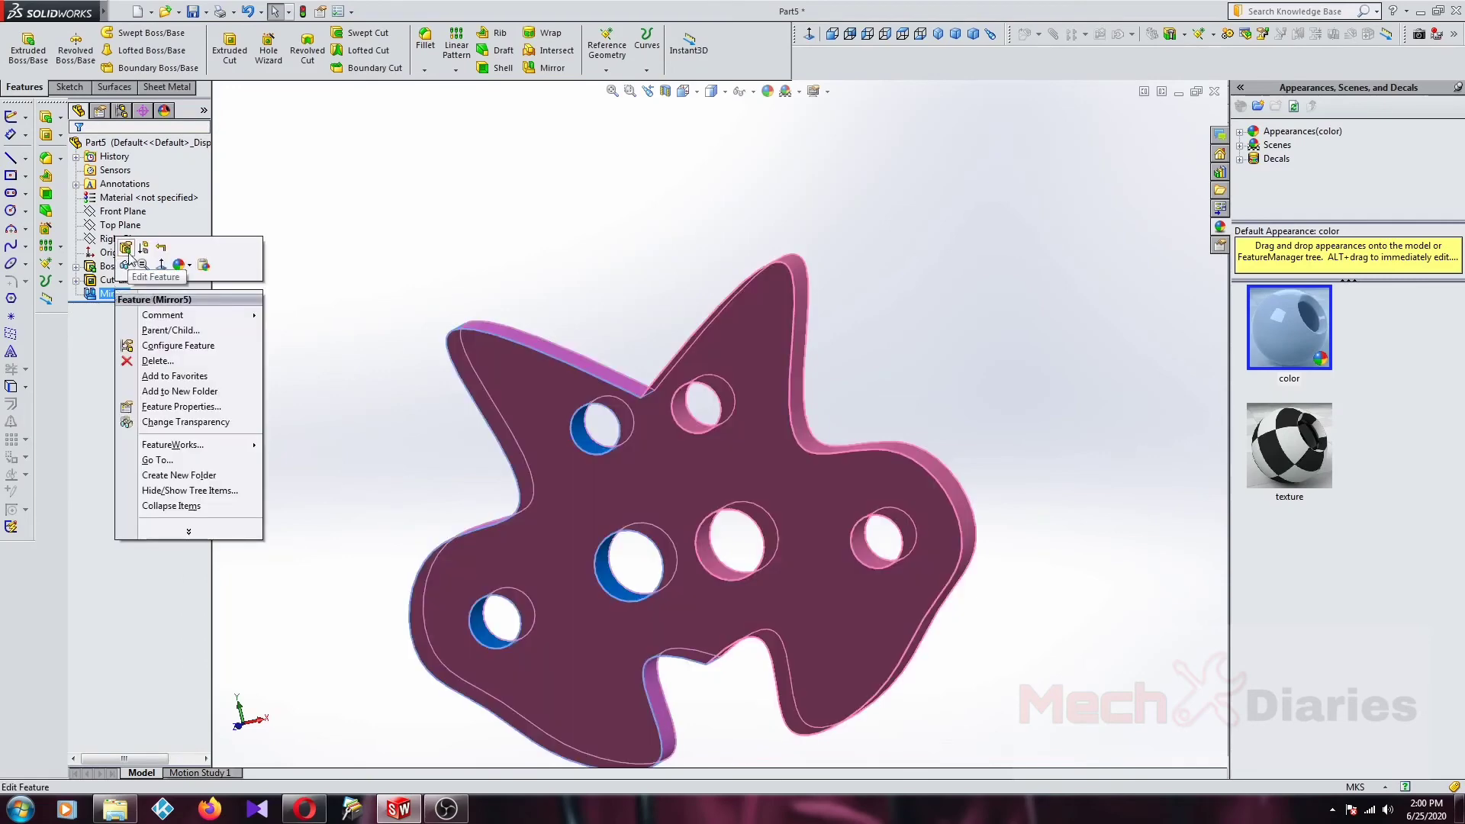
pyautogui.click(127, 252)
pyautogui.click(126, 250)
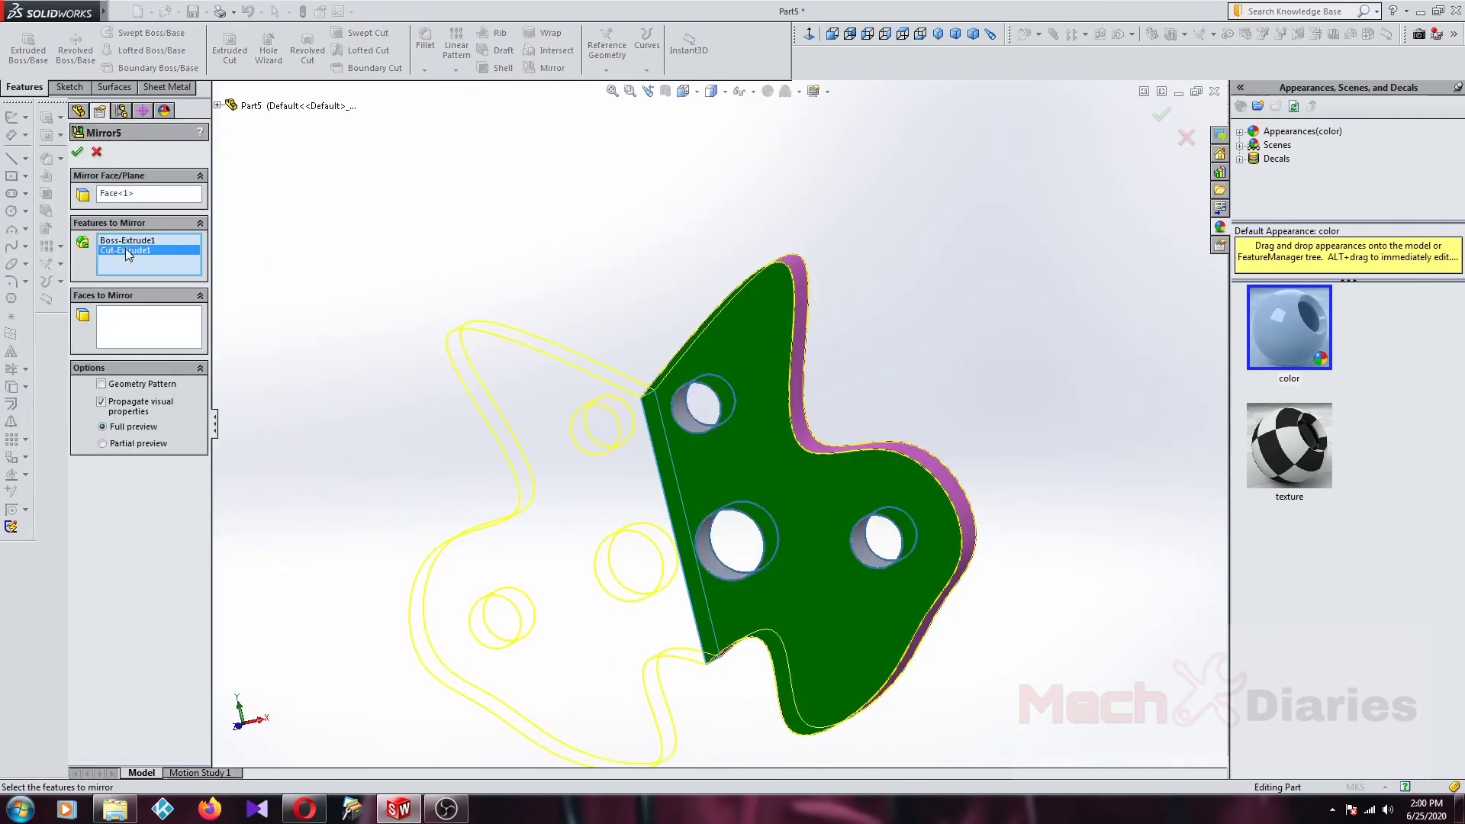
pyautogui.press('Delete')
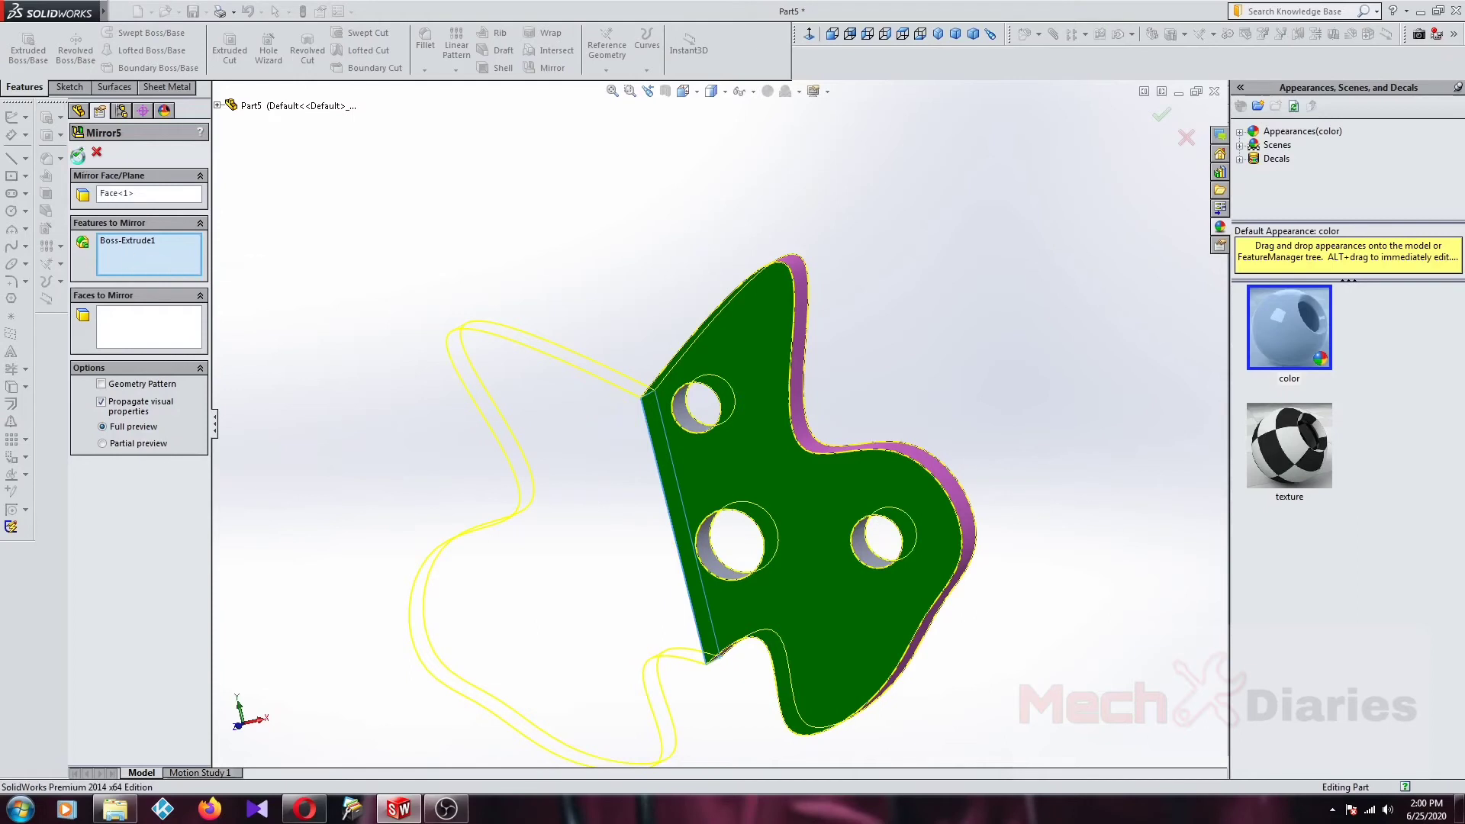
pyautogui.press('Return')
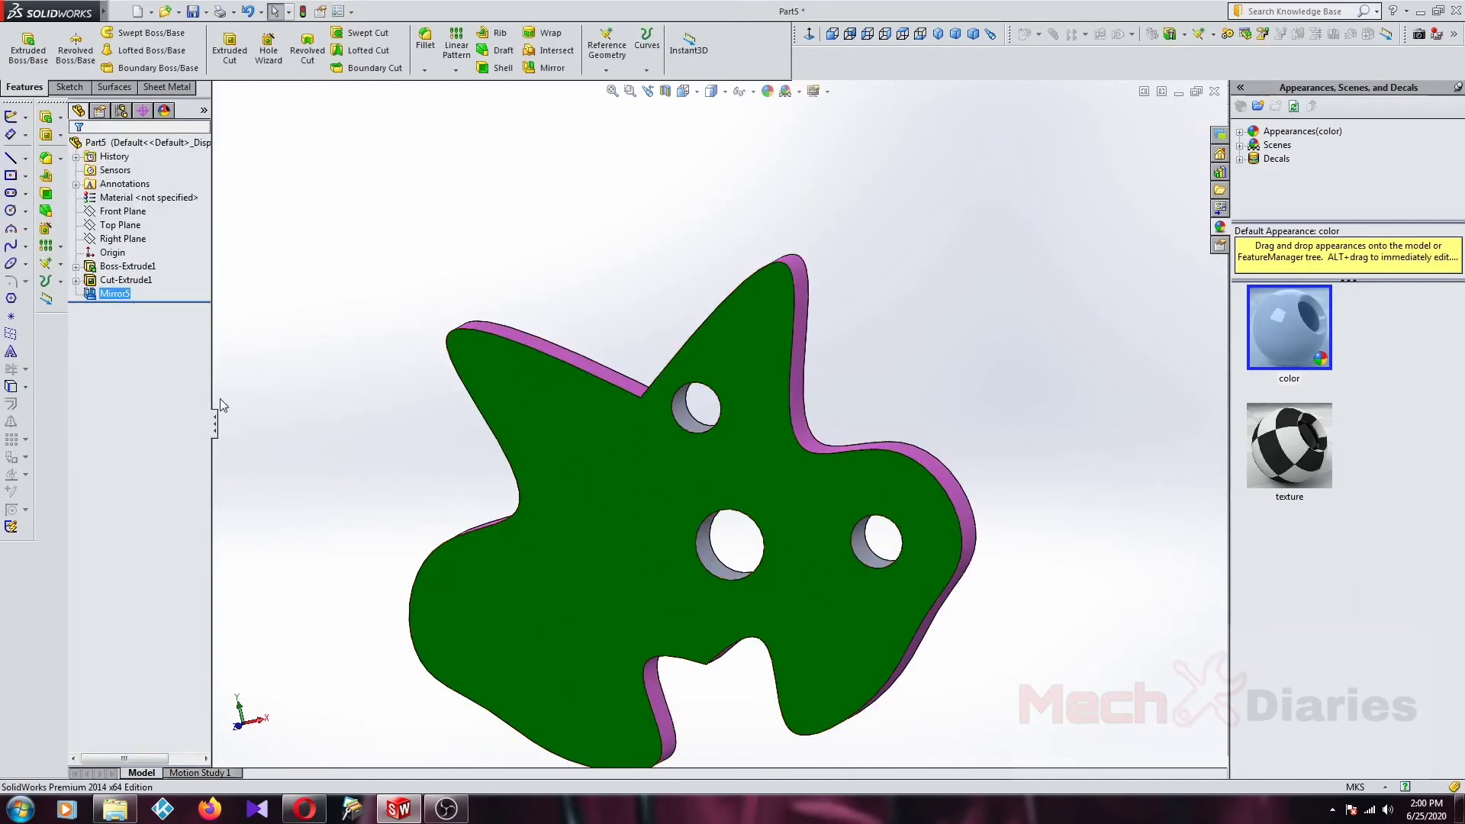
pyautogui.rightClick(120, 302)
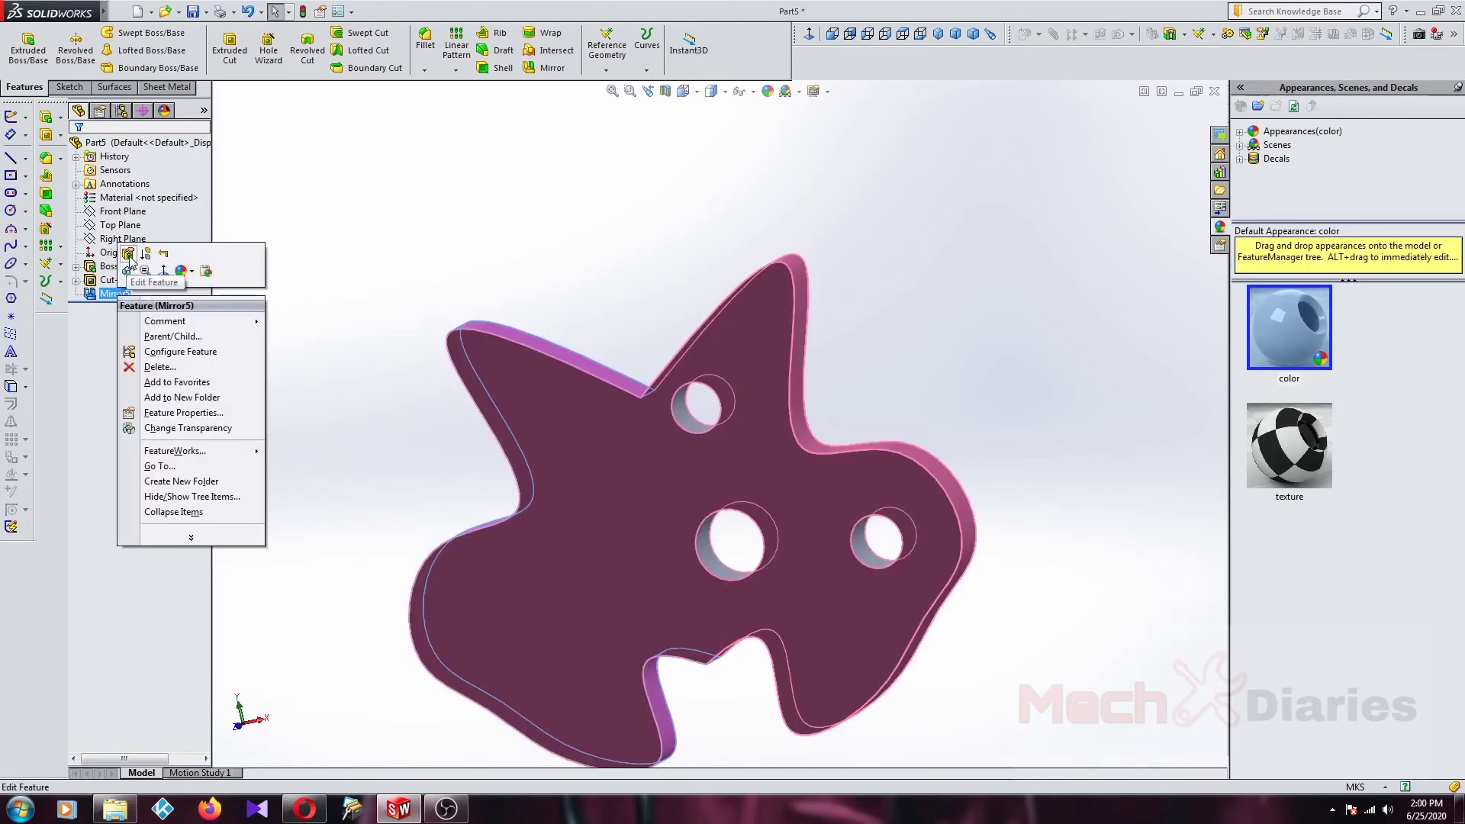
pyautogui.click(129, 255)
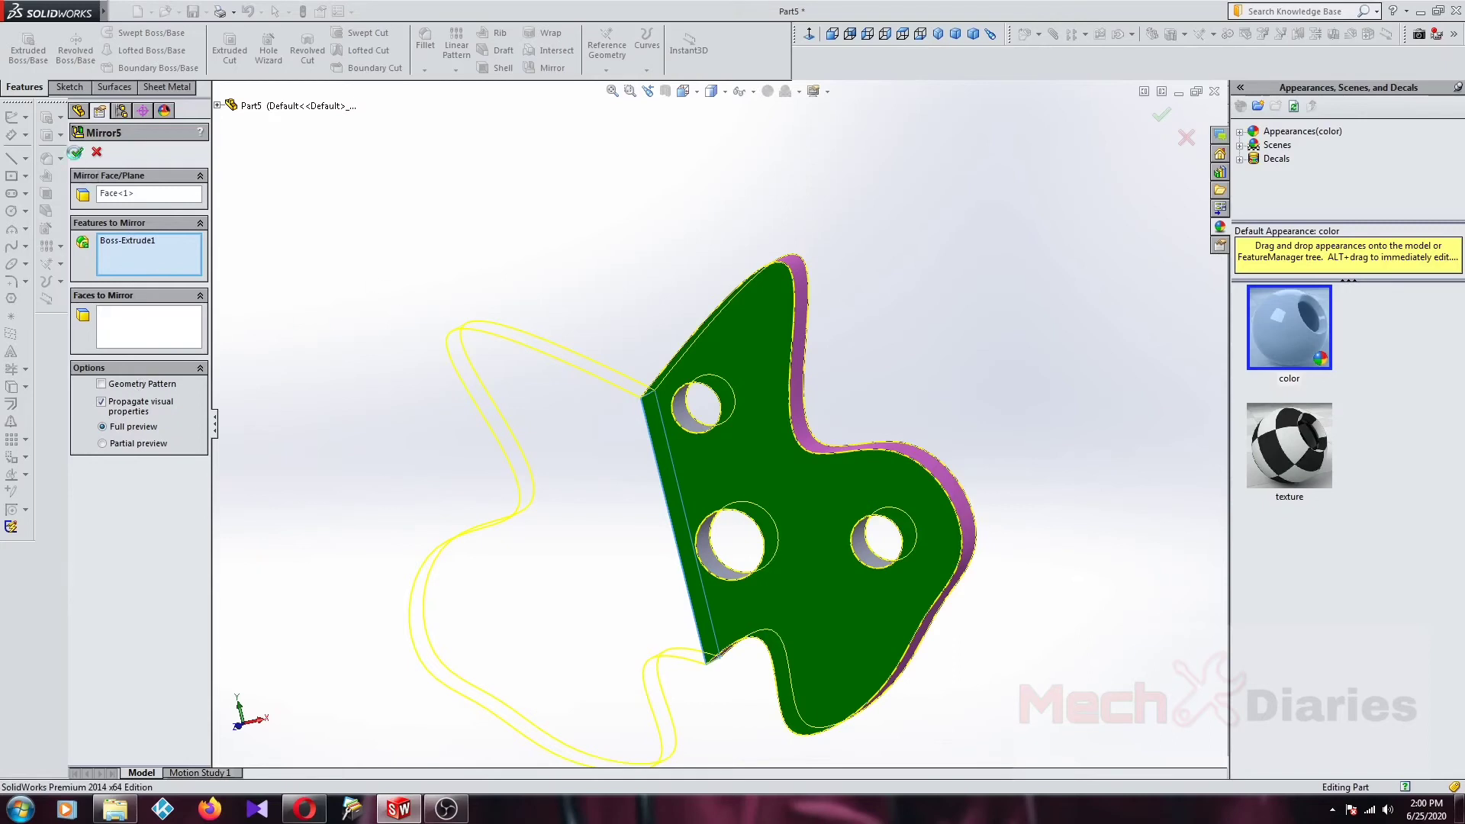
pyautogui.click(74, 152)
pyautogui.moveTo(573, 376)
pyautogui.mouseDown(button='middle')
pyautogui.moveTo(784, 398)
pyautogui.moveTo(752, 369)
pyautogui.moveTo(656, 443)
pyautogui.mouseUp(button='middle')
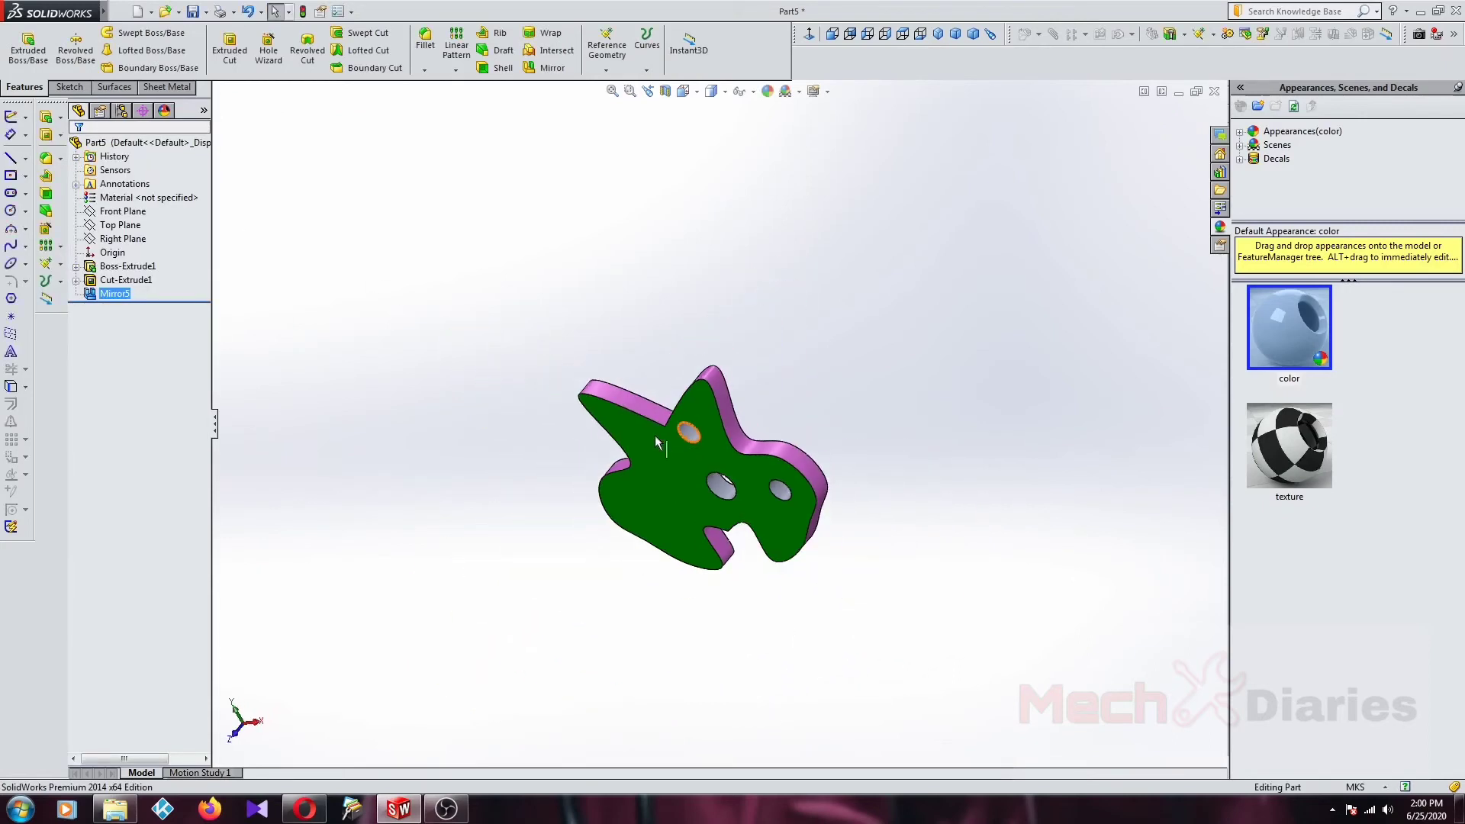
# Step: Preview the Top, Right and Front planes, then view the Front Plane normal-to
pyautogui.click(120, 224)
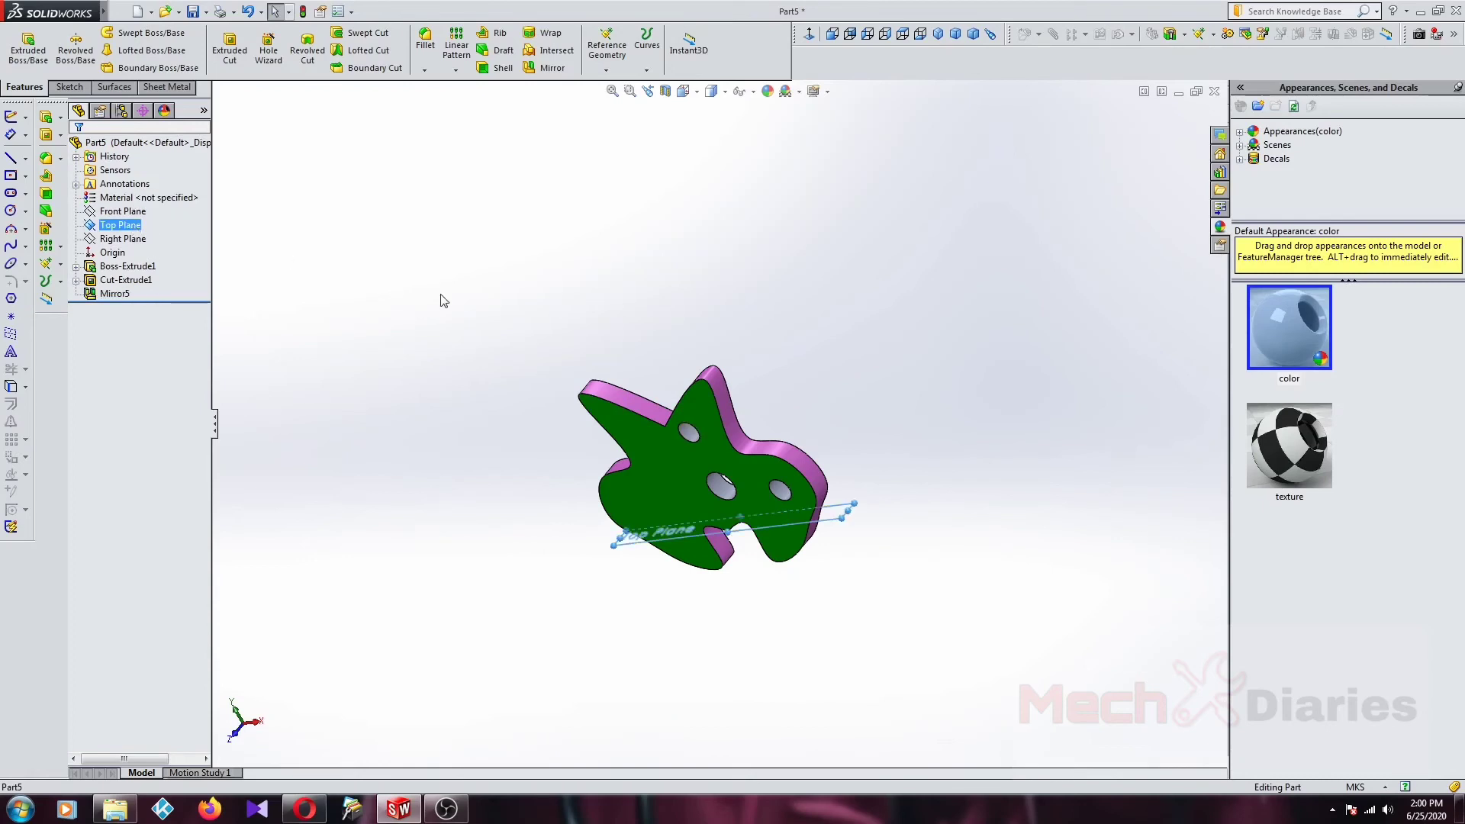
pyautogui.scroll(2, 748, 420)
pyautogui.moveTo(747, 420)
pyautogui.mouseDown(button='middle')
pyautogui.moveTo(790, 473)
pyautogui.moveTo(685, 521)
pyautogui.mouseUp(button='middle')
pyautogui.moveTo(685, 521)
pyautogui.mouseDown()
pyautogui.moveTo(595, 588)
pyautogui.moveTo(815, 309)
pyautogui.mouseUp()
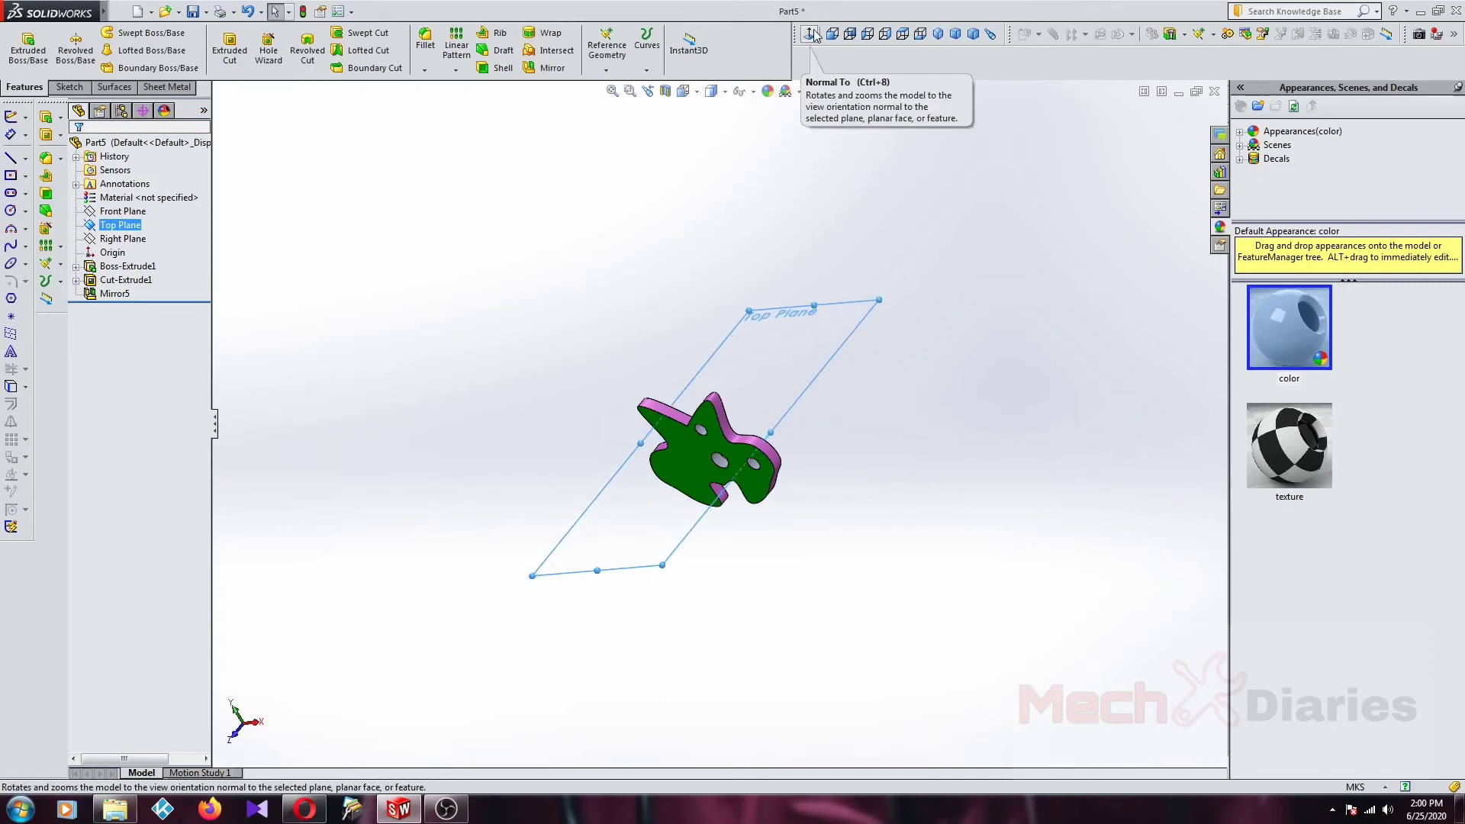
pyautogui.click(126, 240)
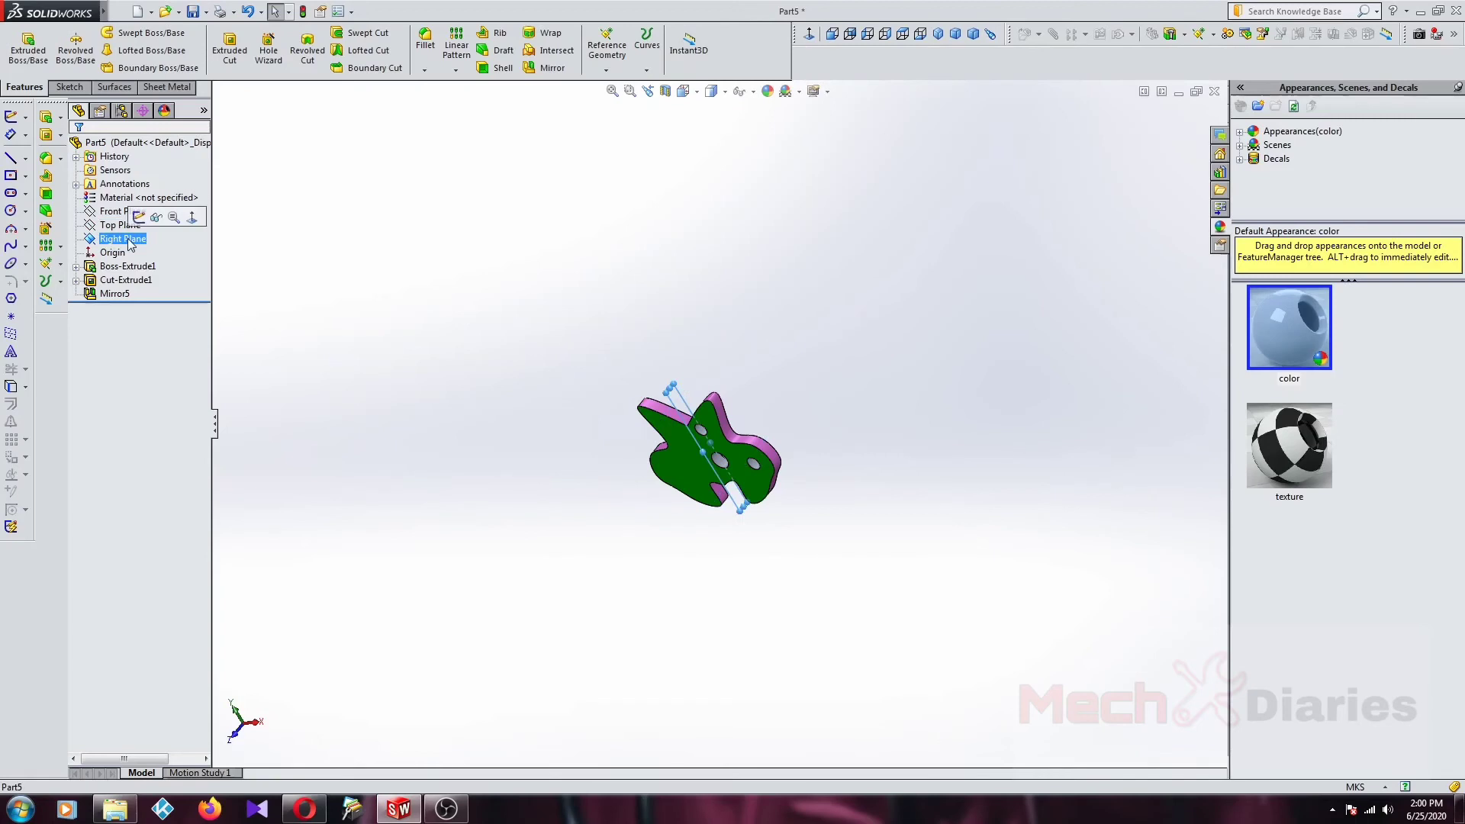
pyautogui.scroll(-2, 668, 394)
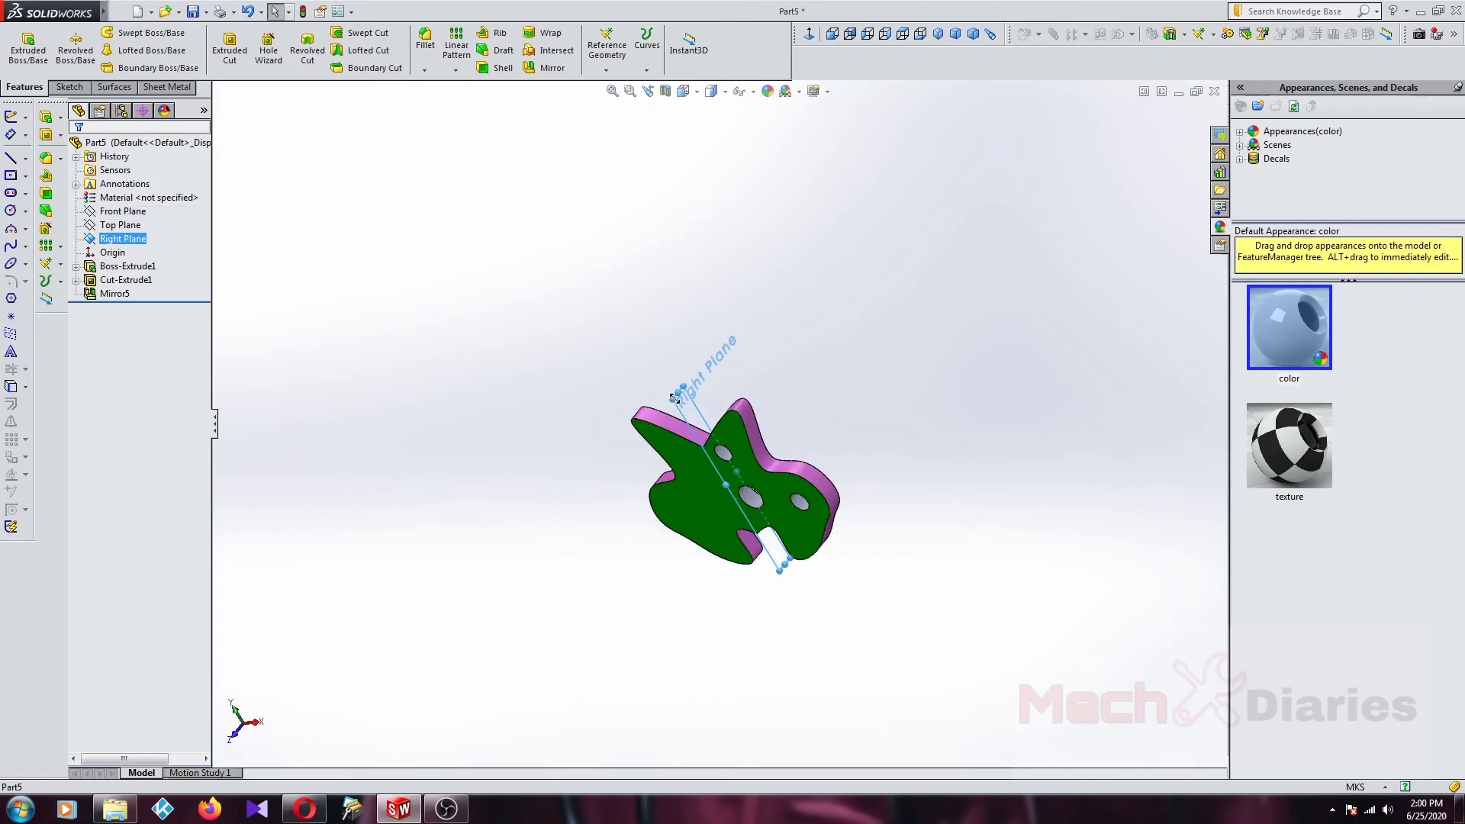
pyautogui.moveTo(675, 398); pyautogui.dragTo(594, 291)
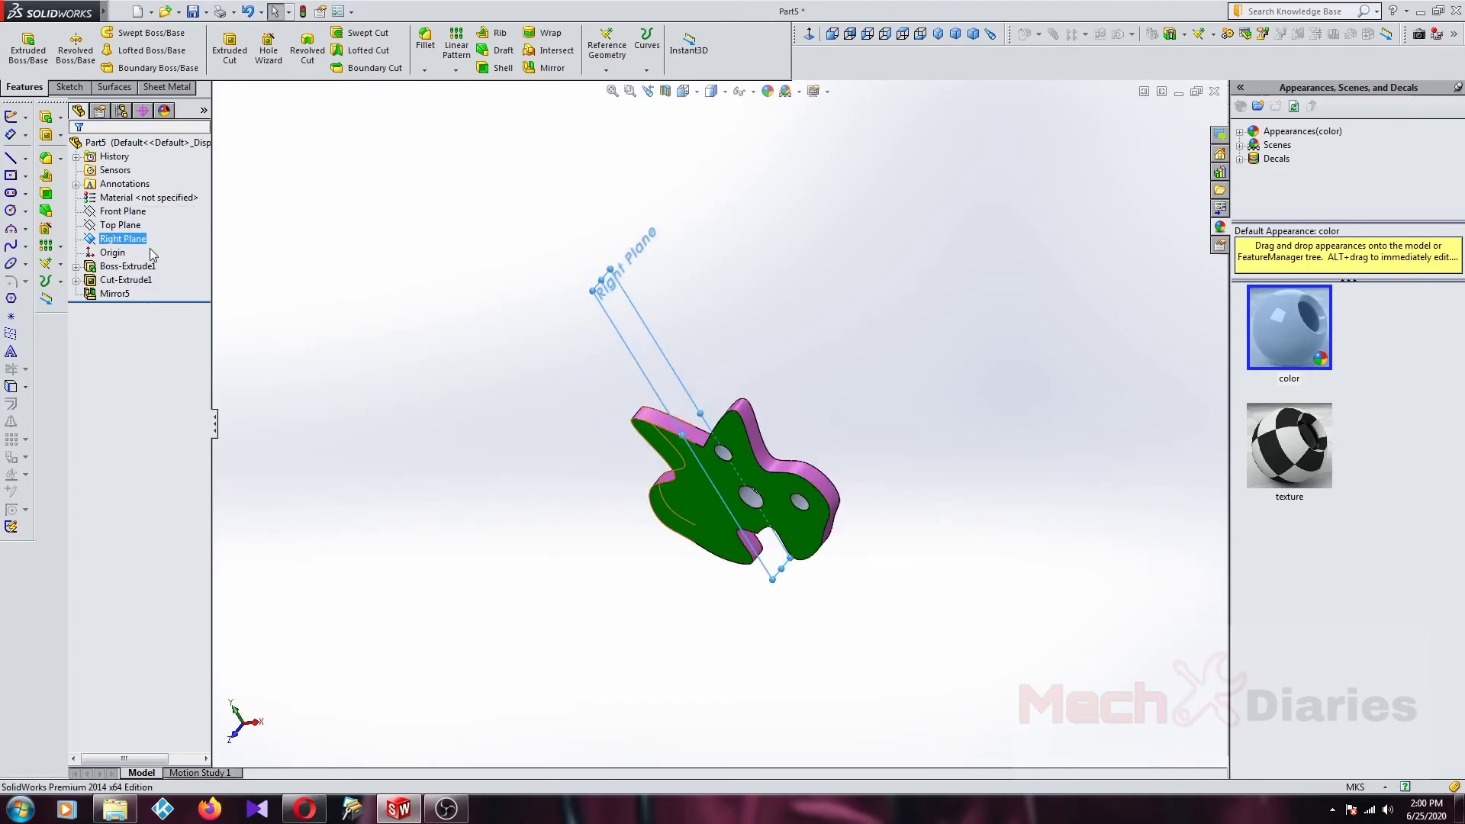
pyautogui.keyDown('ctrl'); pyautogui.click(127, 214); pyautogui.keyUp('ctrl')
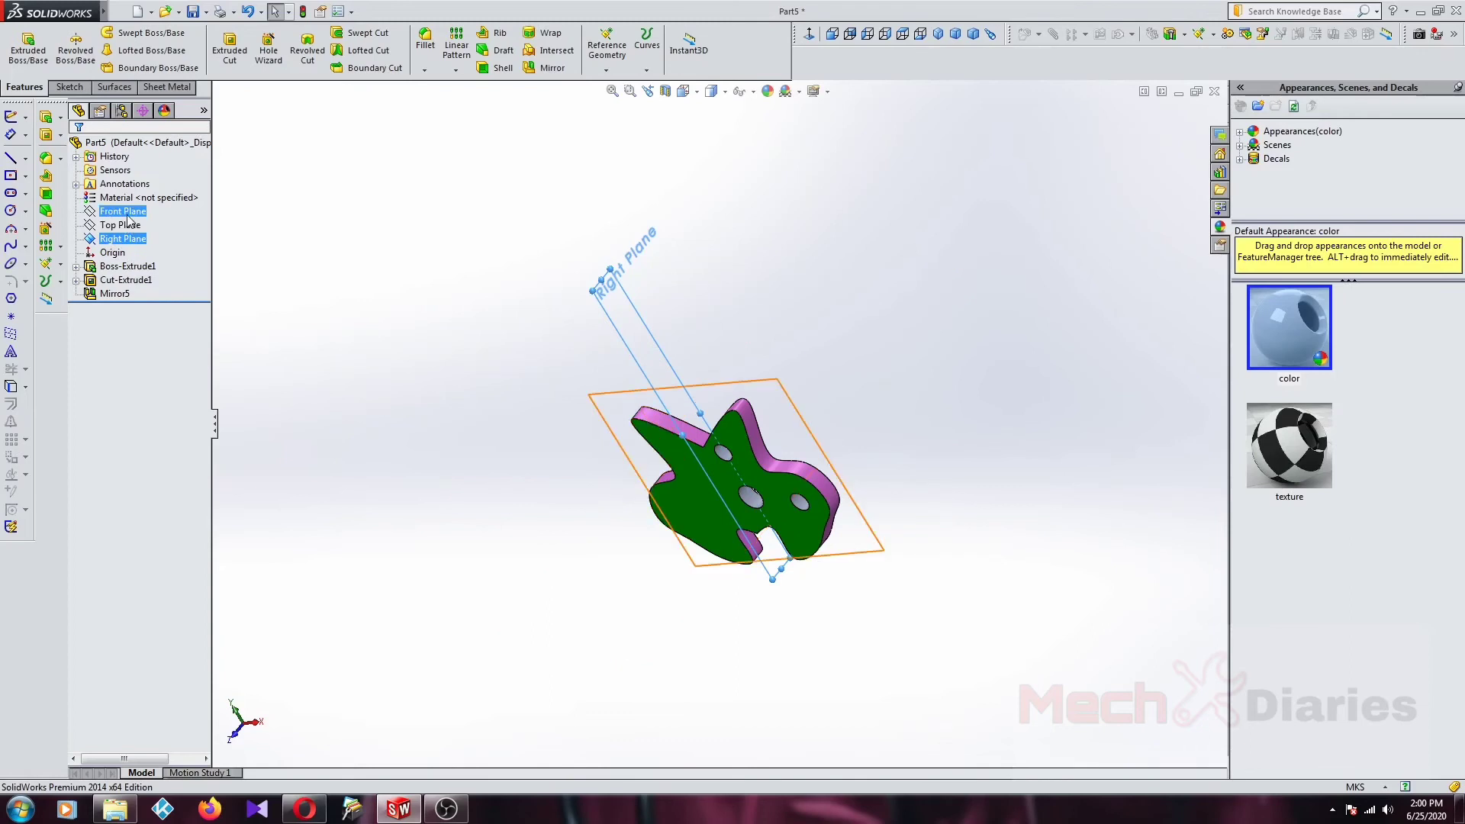
pyautogui.click(127, 215)
pyautogui.click(806, 32)
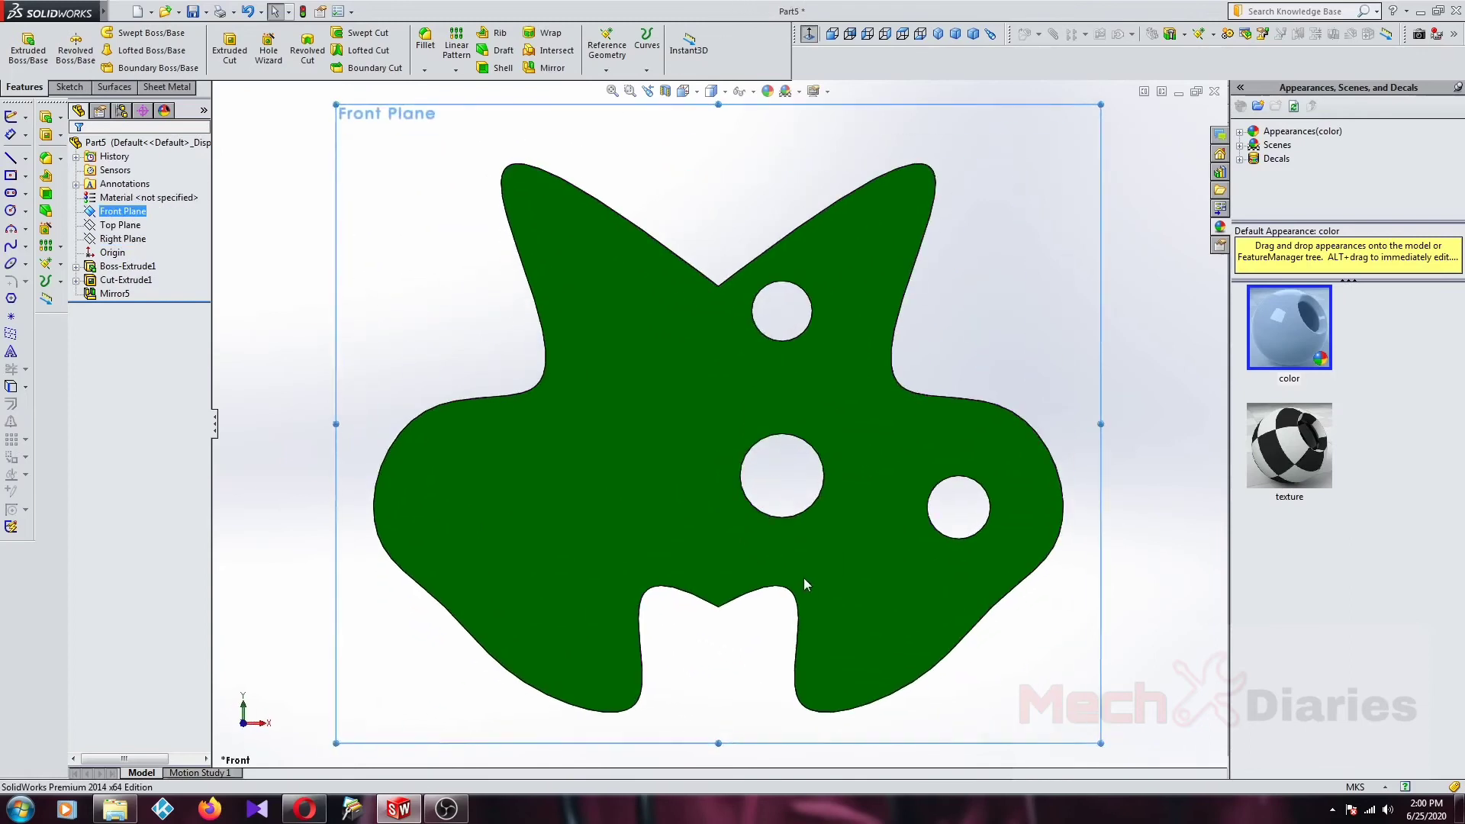
# Step: Create Plane1 offset 0.07 m from the Front Plane
pyautogui.click(82, 87)
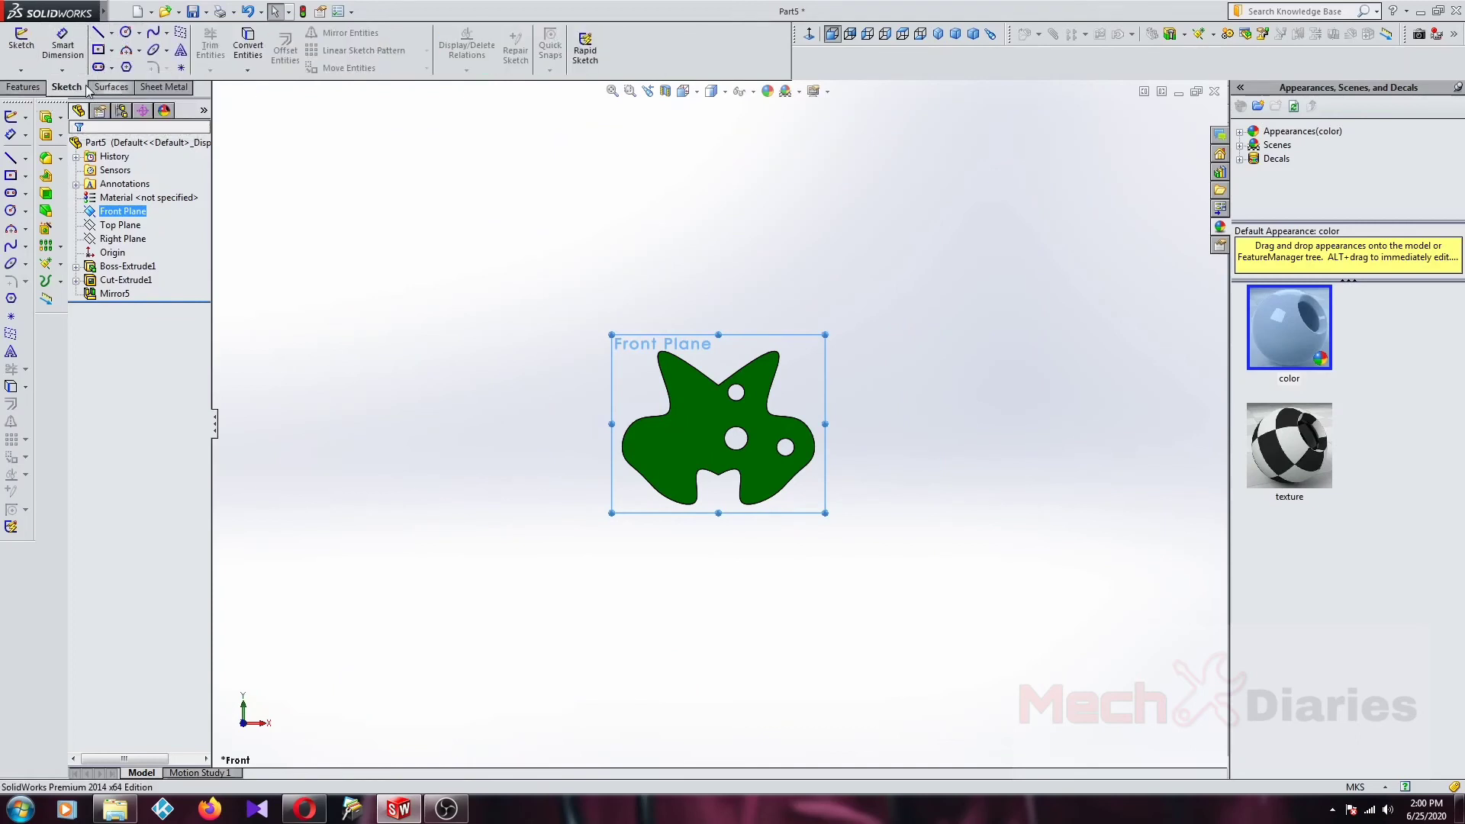
pyautogui.click(60, 264)
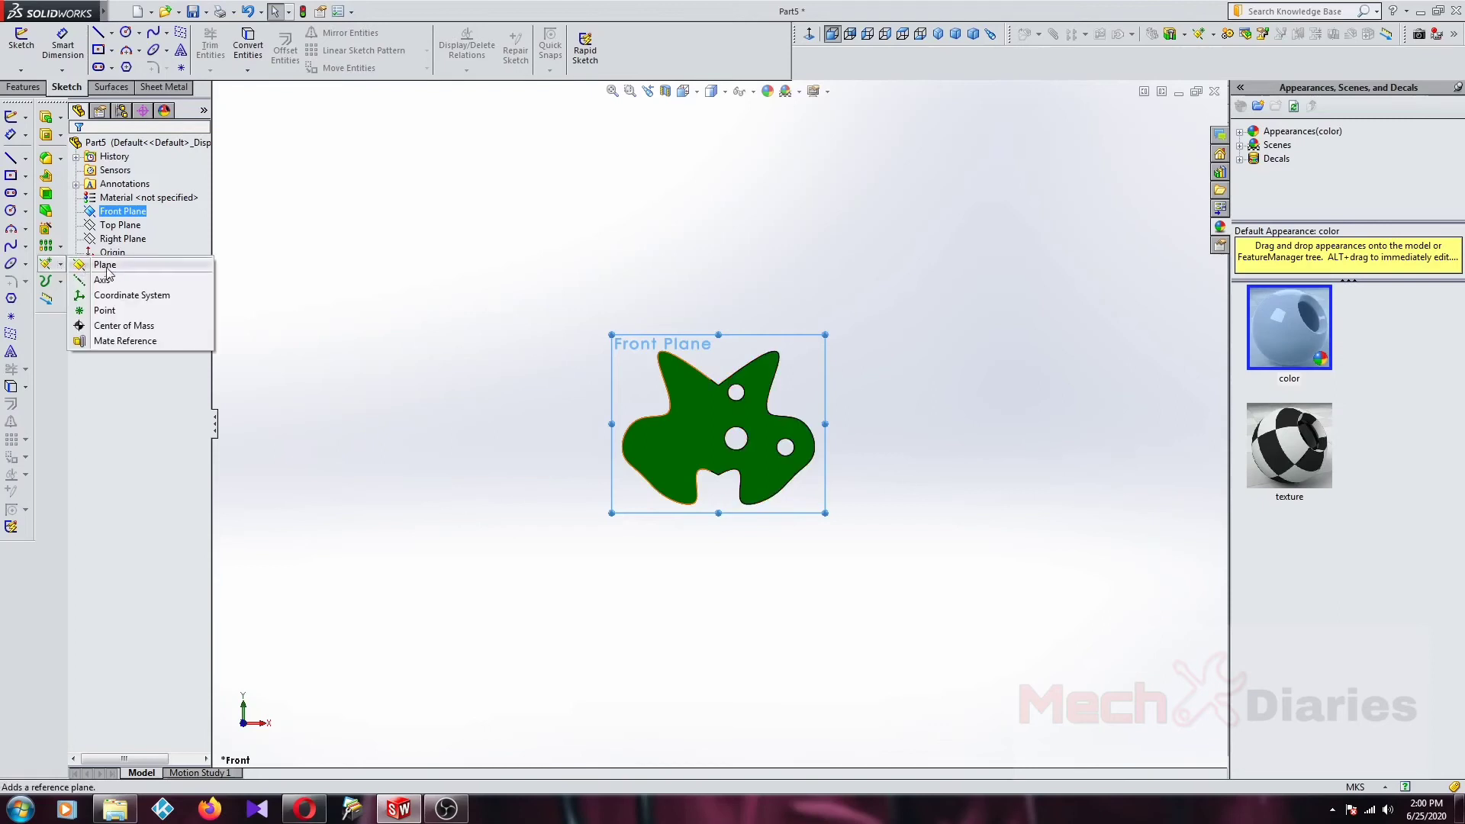
pyautogui.click(105, 266)
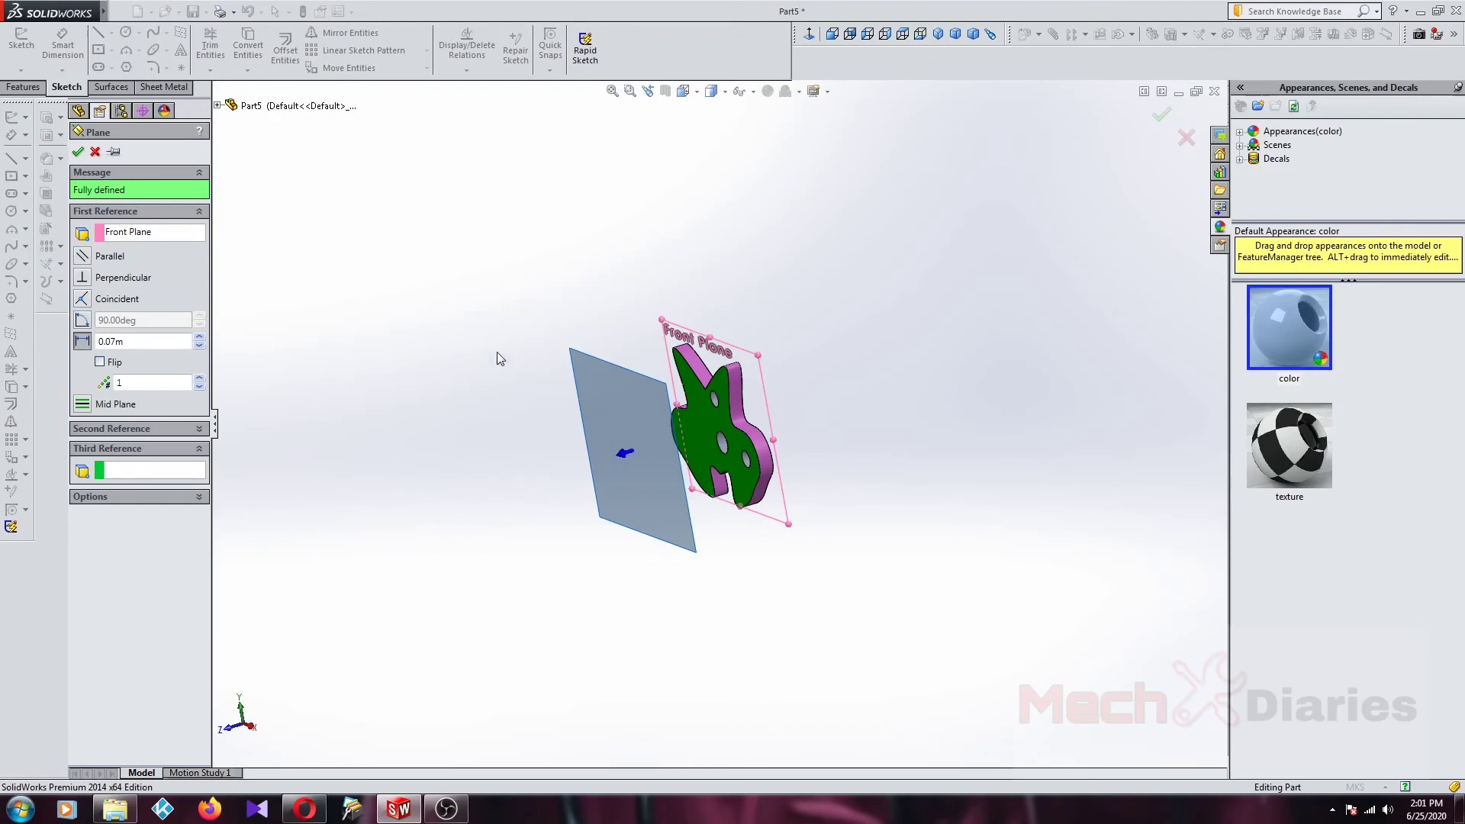
pyautogui.click(79, 153)
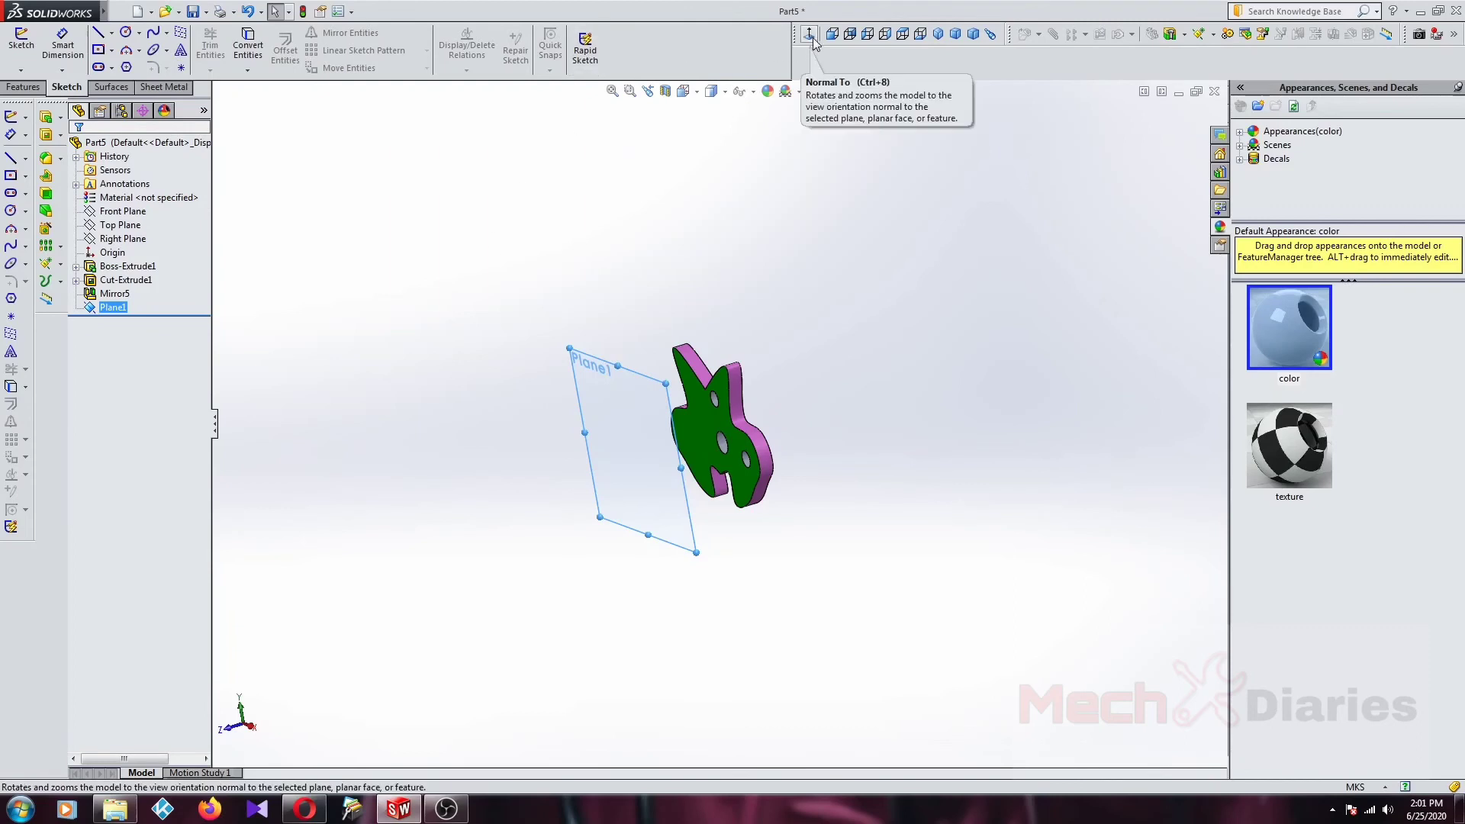
# Step: Check Plane1's offset settings, then start a new sketch on Plane1
pyautogui.rightClick(620, 356)
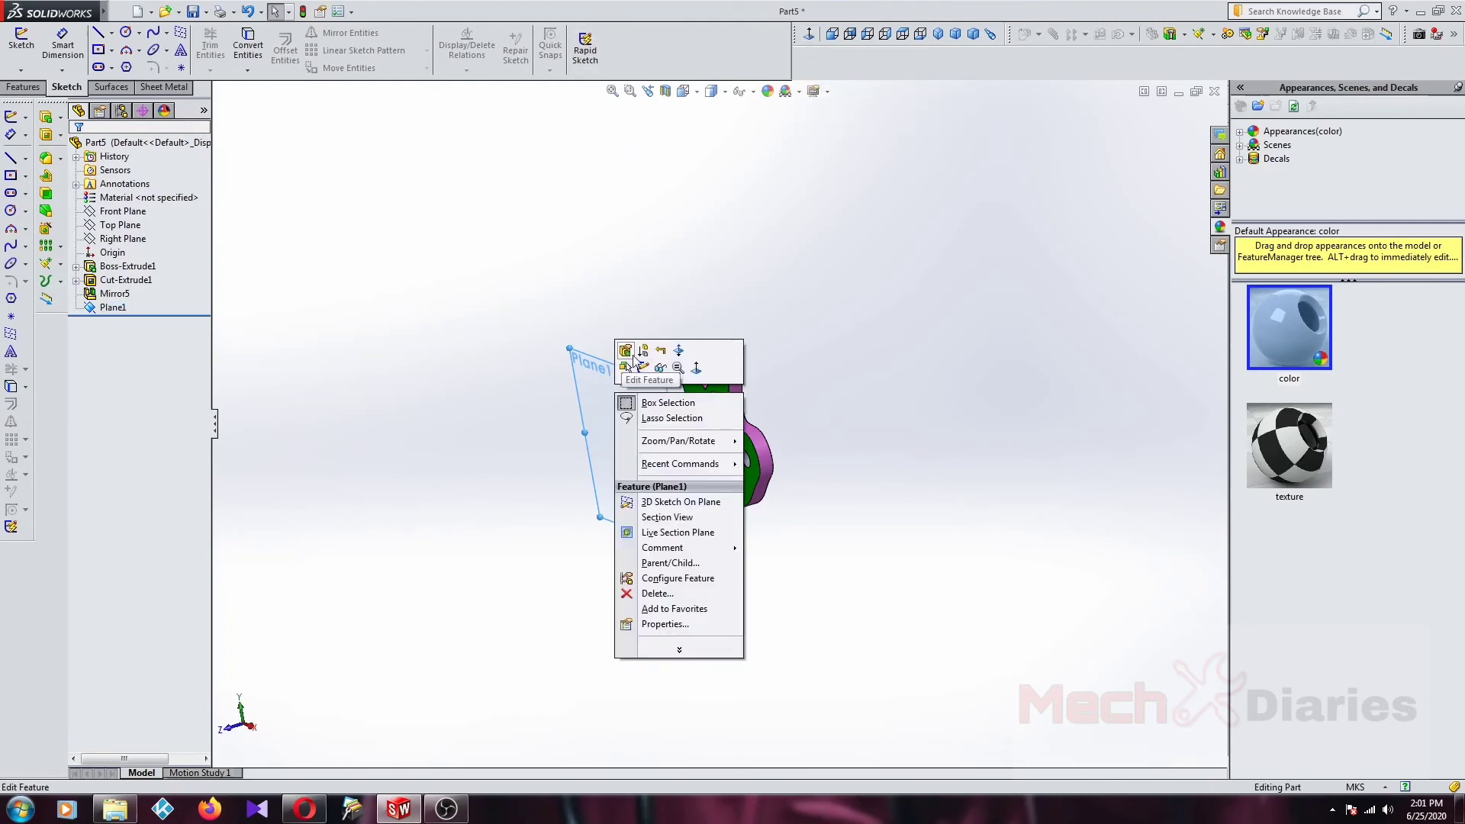
pyautogui.press('Escape')
pyautogui.doubleClick(619, 356)
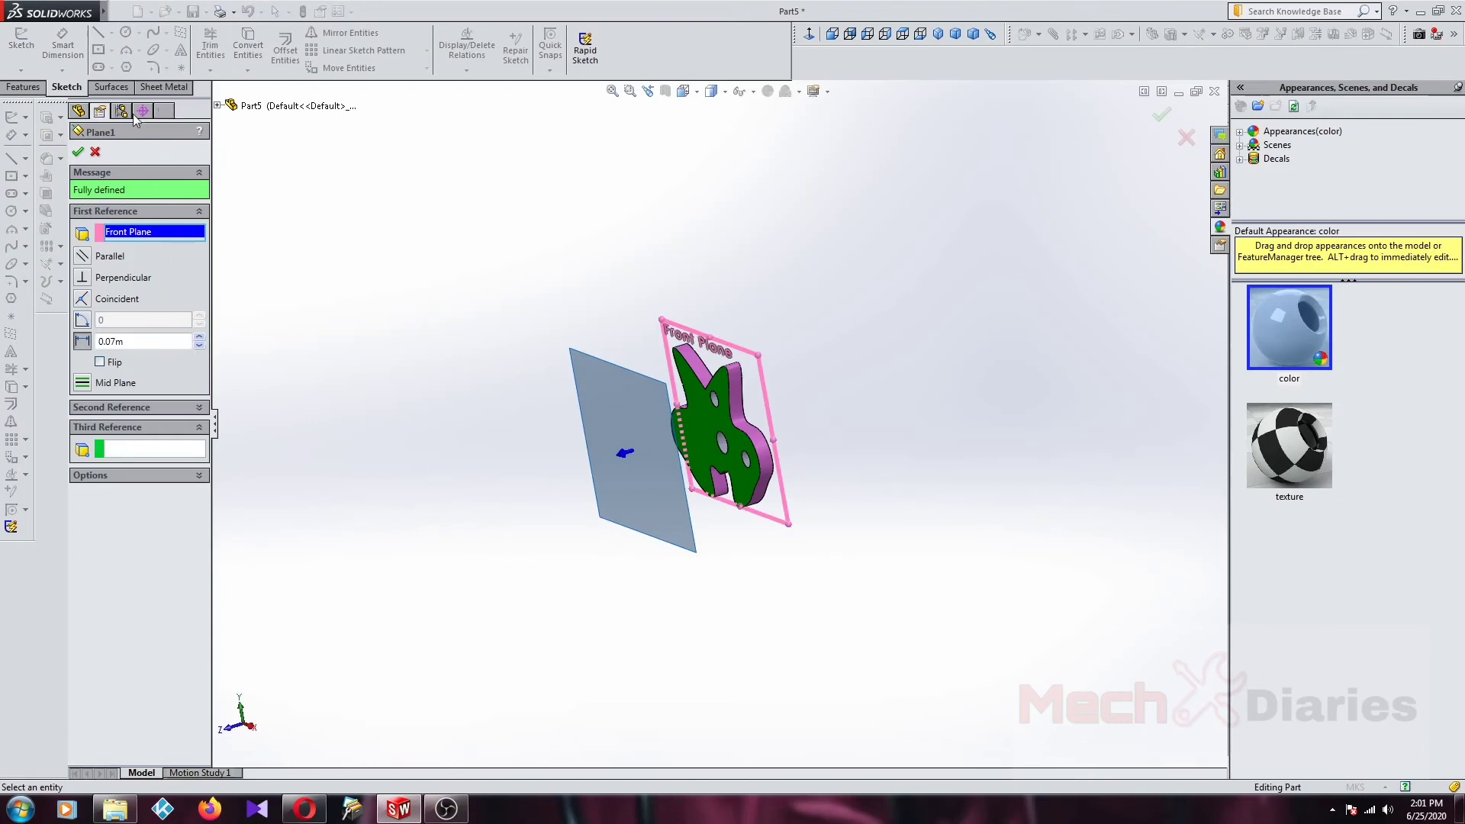
pyautogui.press('Escape')
pyautogui.rightClick(600, 380)
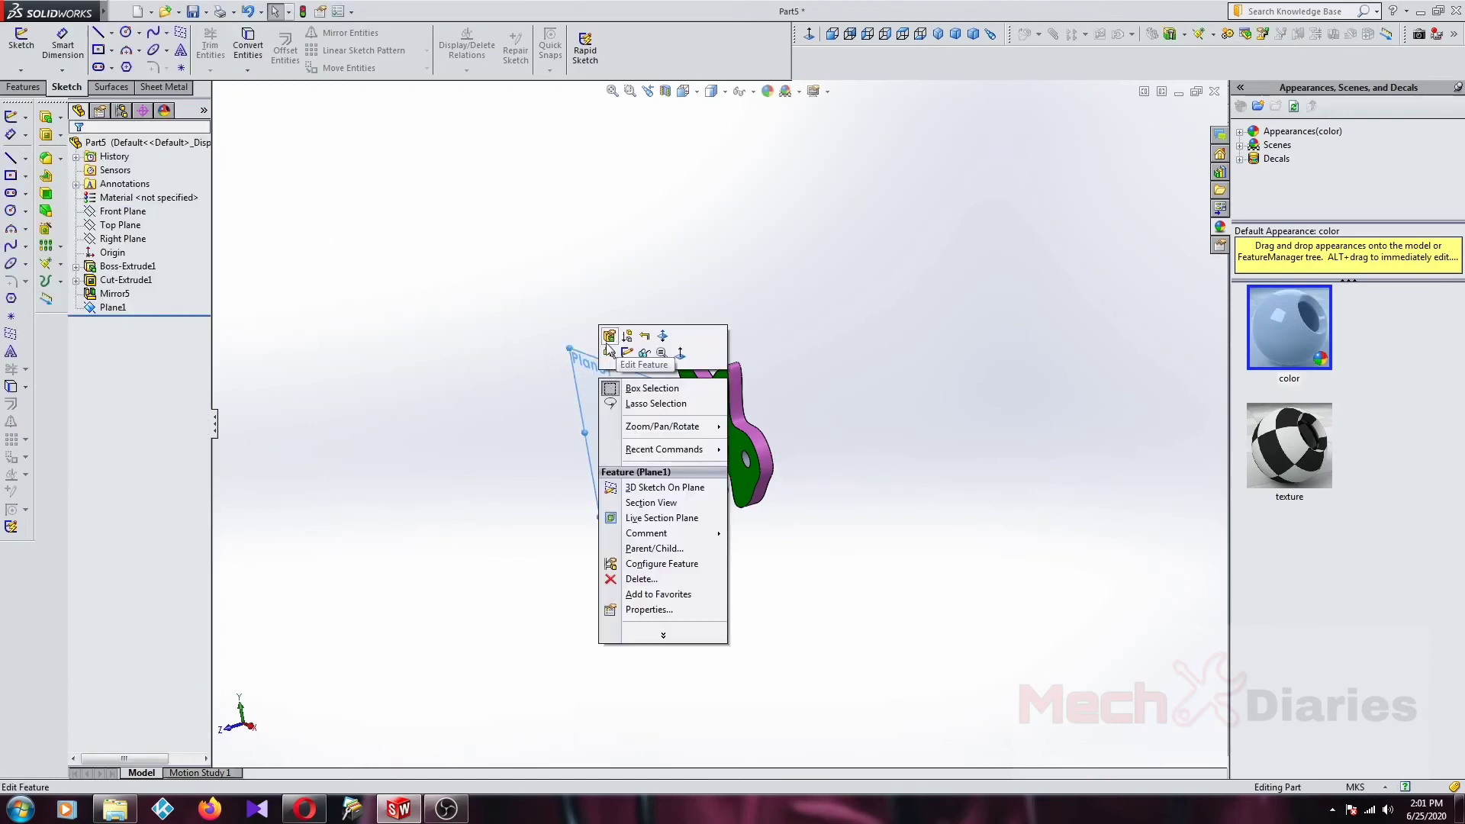
pyautogui.click(609, 351)
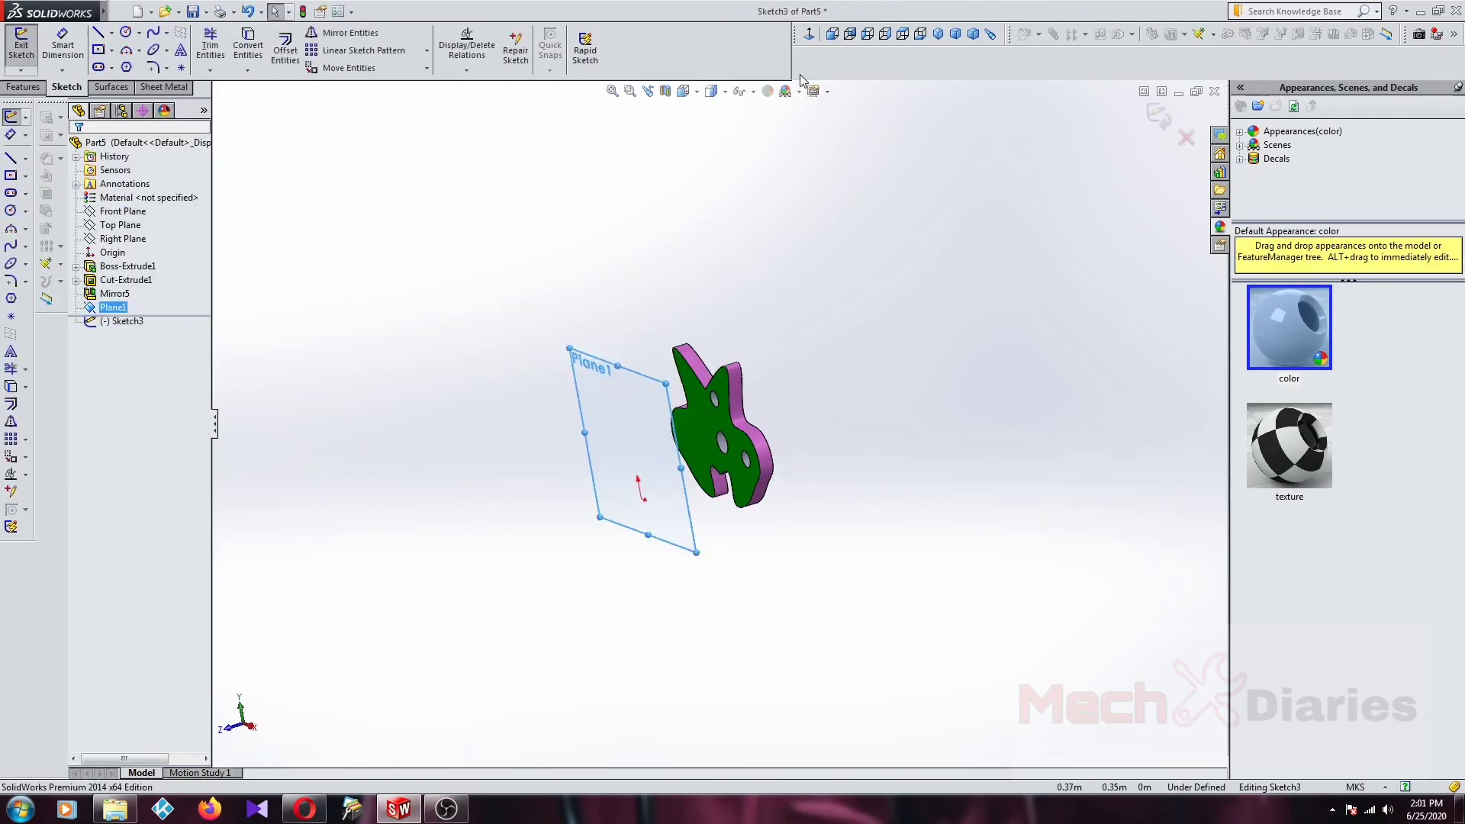
# Step: Draw a center rectangle on Plane1 and extrude it 0.01 m into a separate block
pyautogui.click(809, 34)
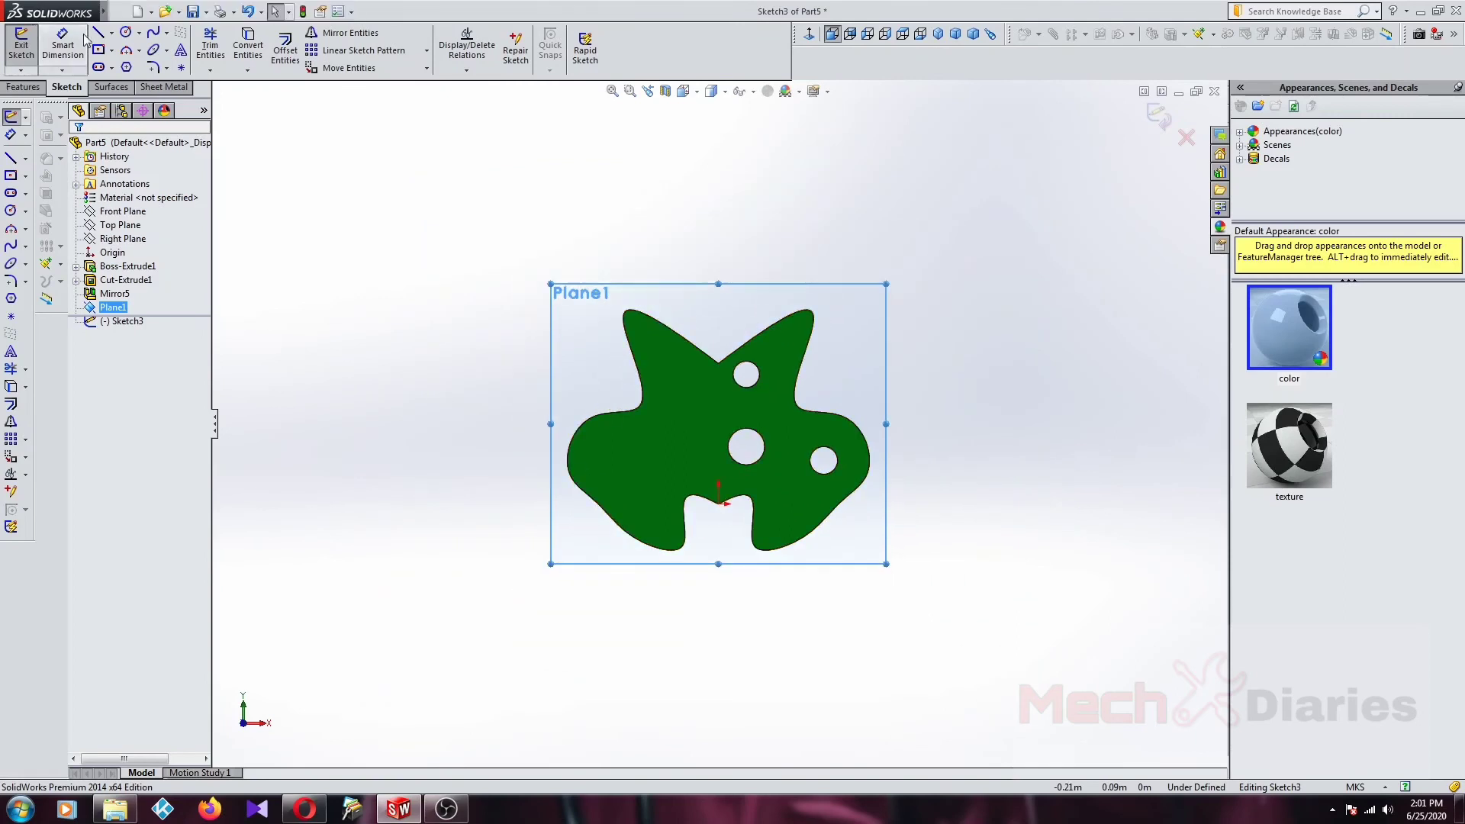
pyautogui.click(98, 50)
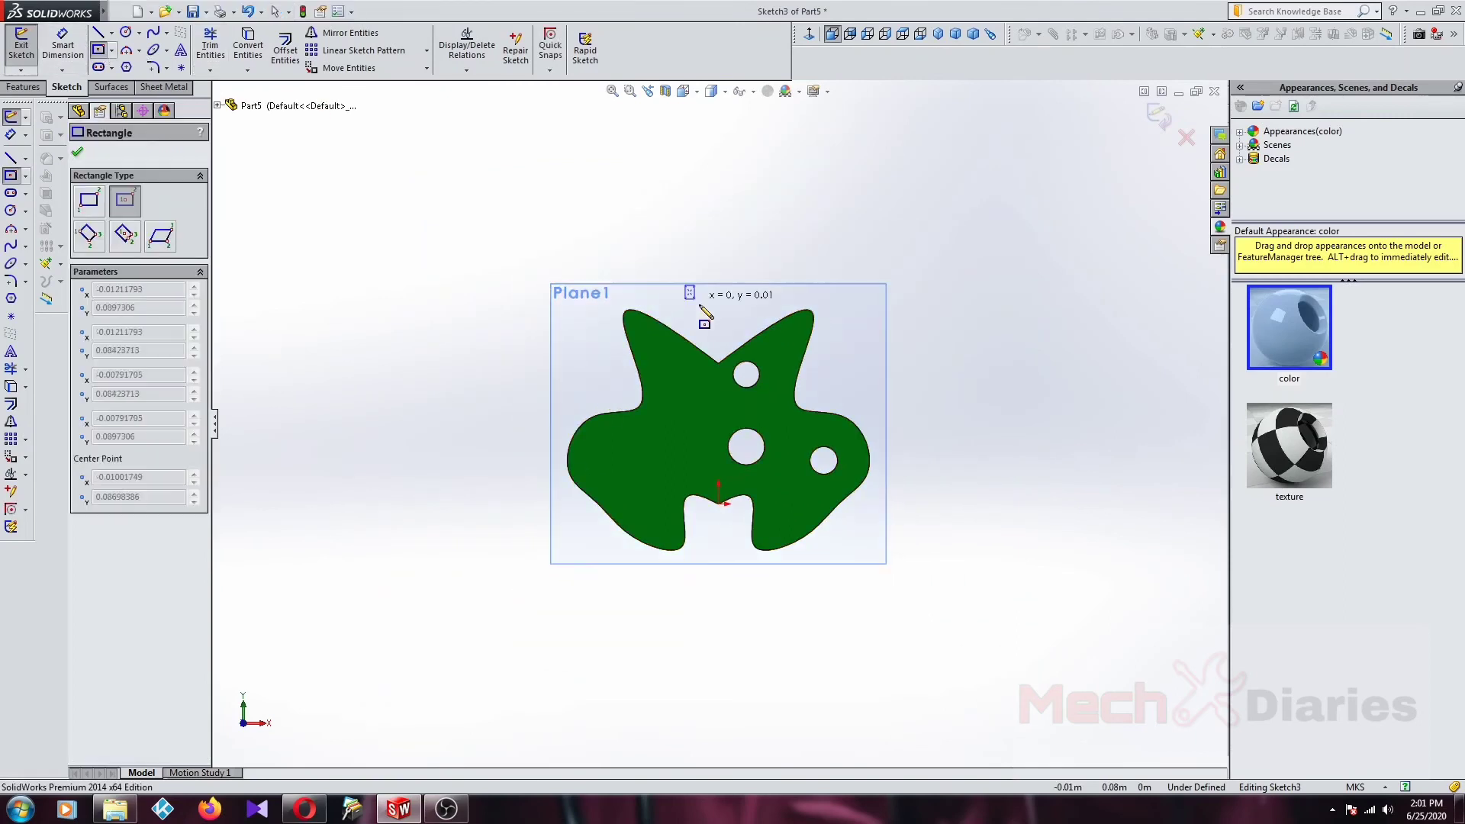
pyautogui.click(690, 292)
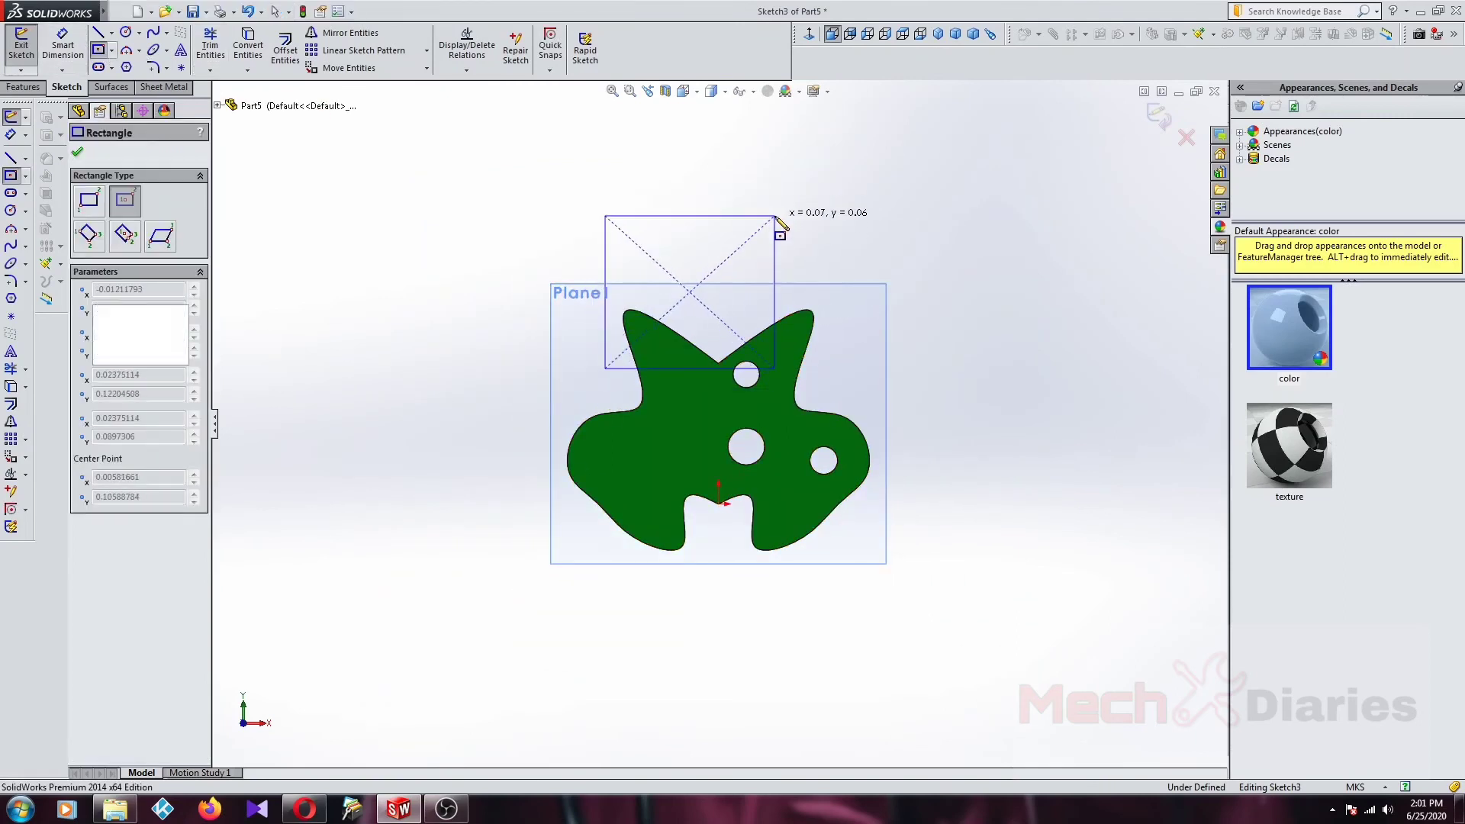
pyautogui.click(775, 216)
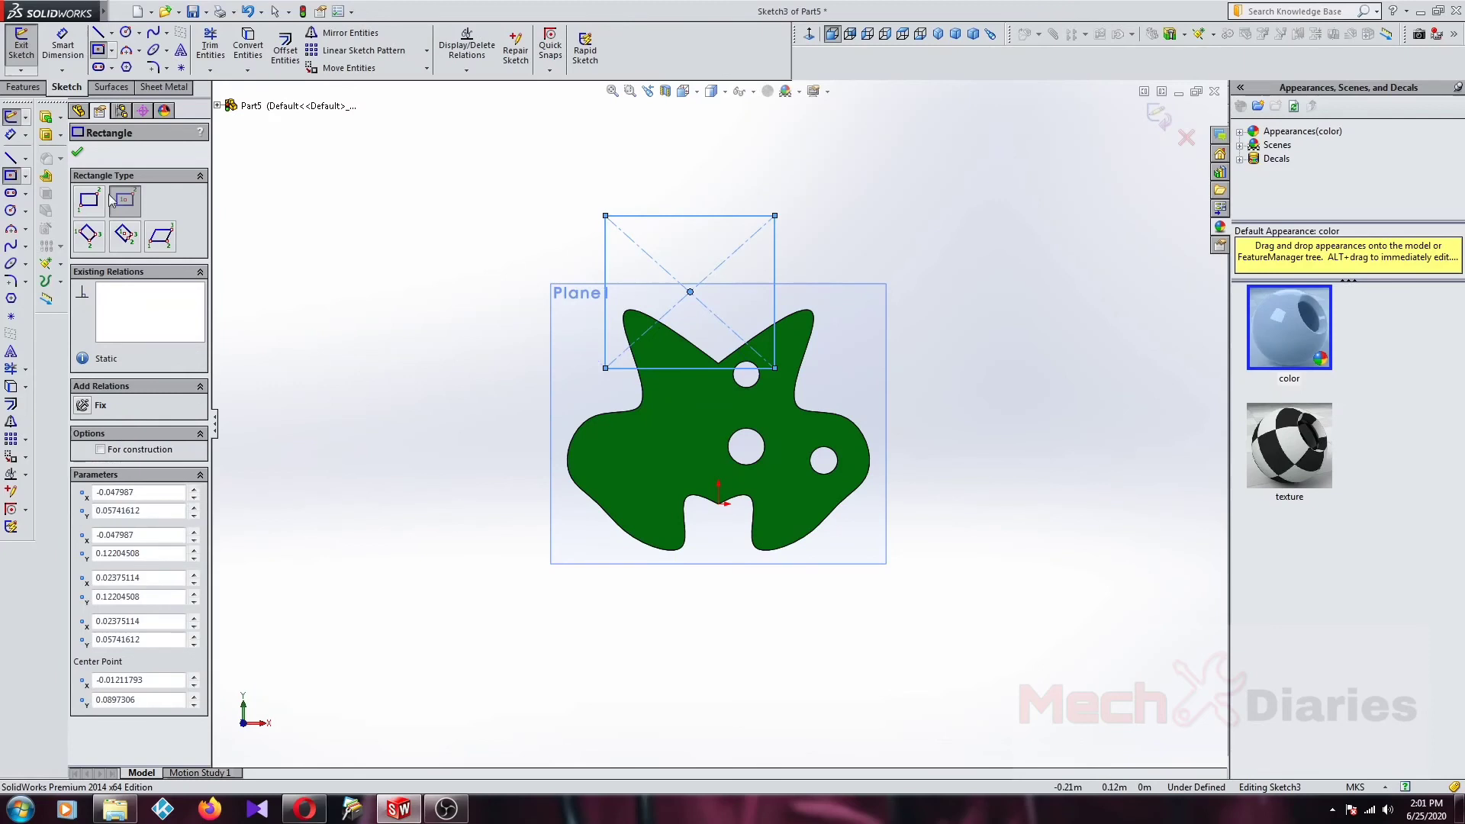
pyautogui.click(46, 120)
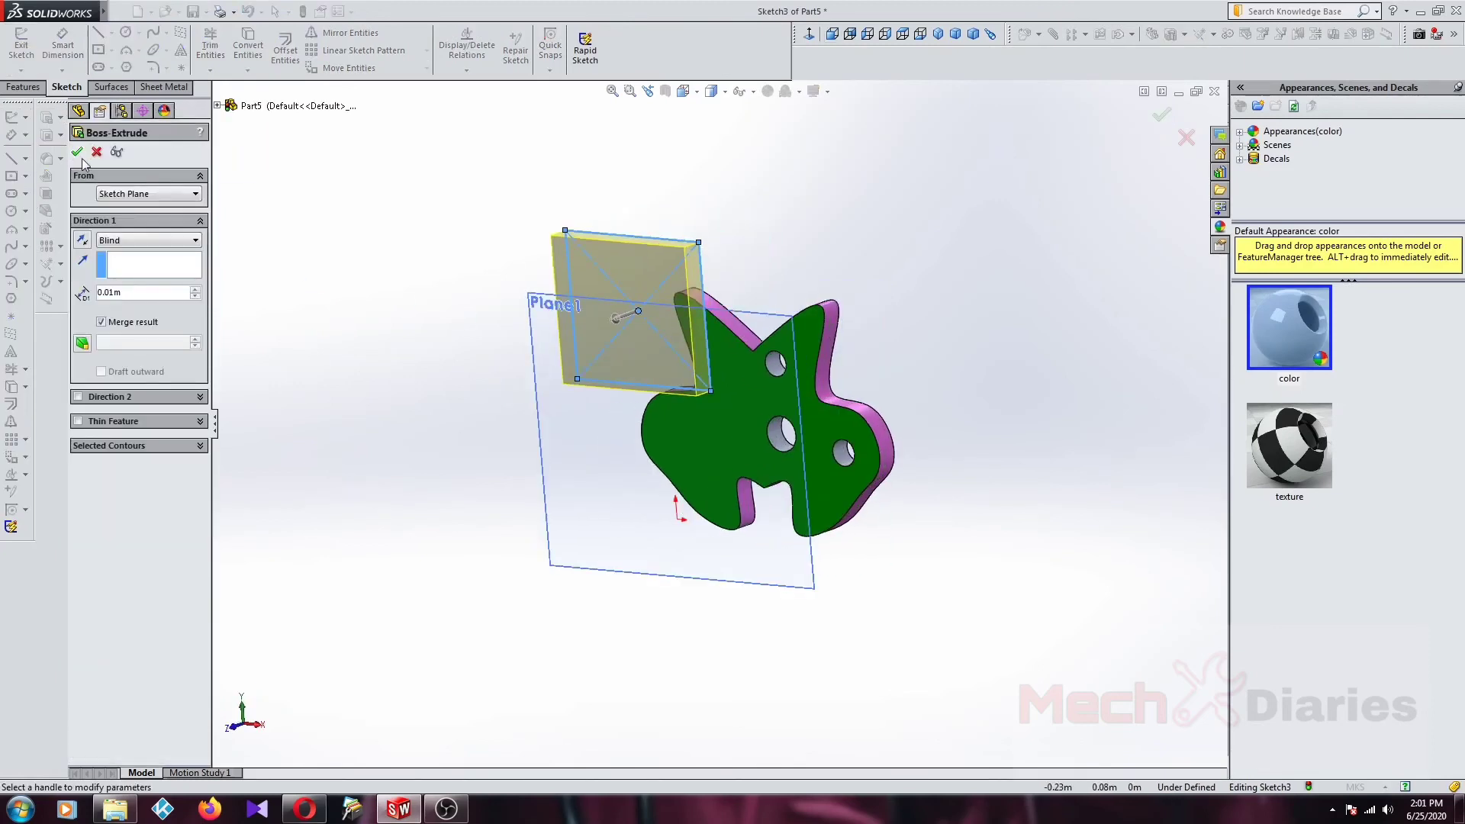
pyautogui.click(78, 152)
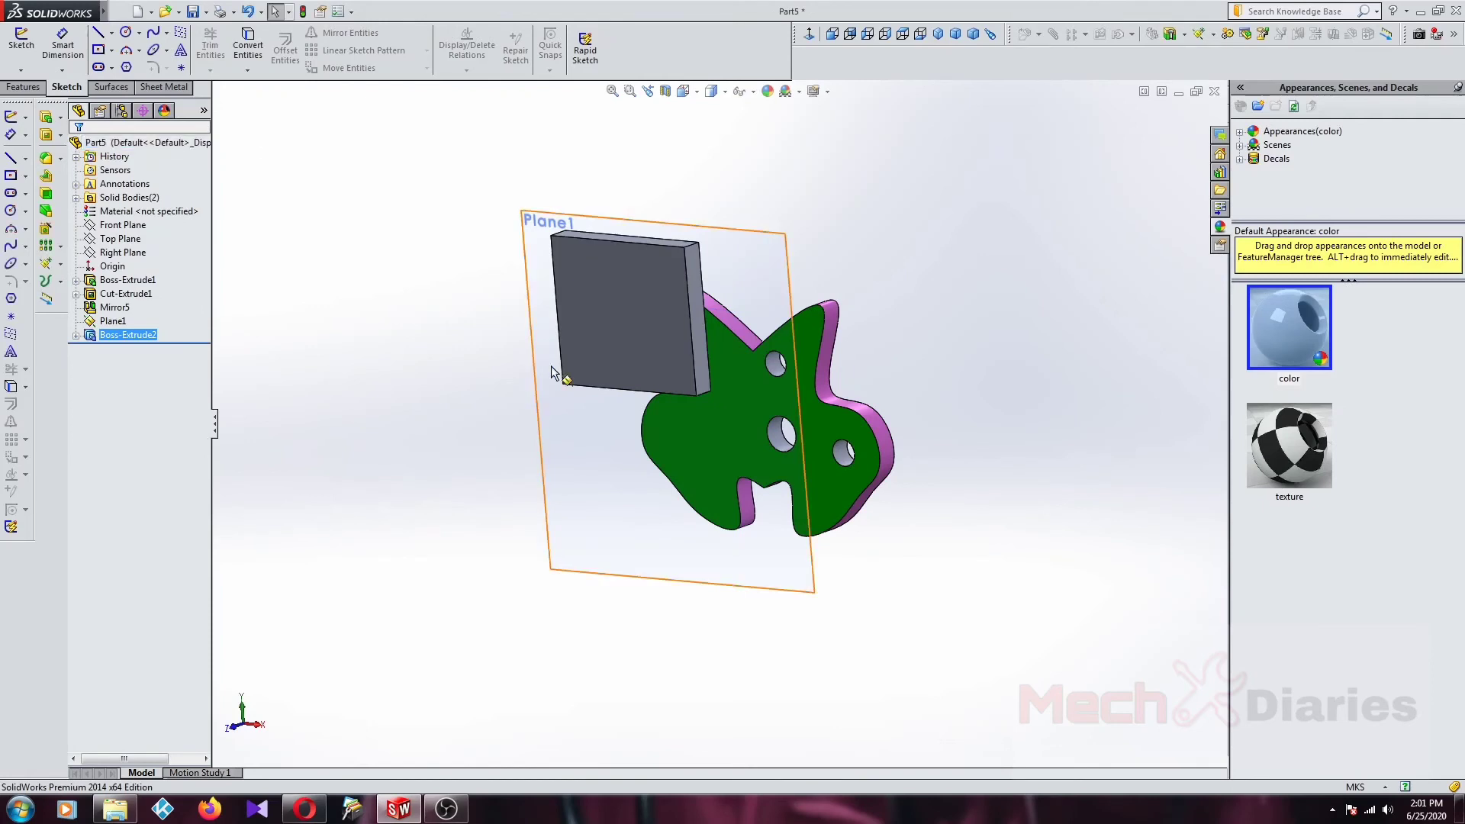
pyautogui.moveTo(562, 370)
pyautogui.mouseDown(button='middle')
pyautogui.moveTo(503, 366)
pyautogui.moveTo(526, 365)
pyautogui.mouseUp(button='middle')
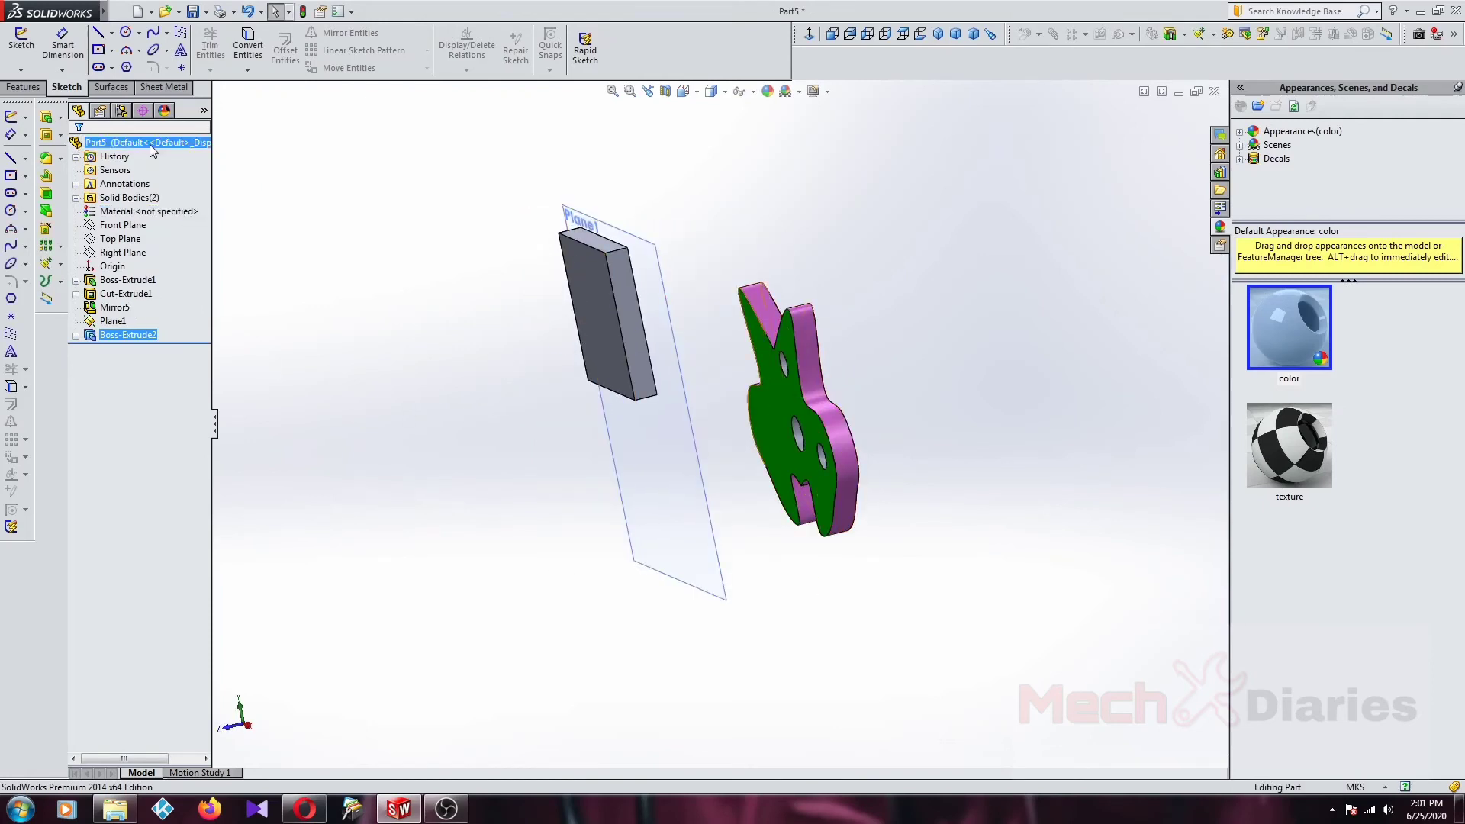
# Step: Mirror the block body Boss-Extrude2 and plate body Mirror5 about the block's front face
pyautogui.click(25, 87)
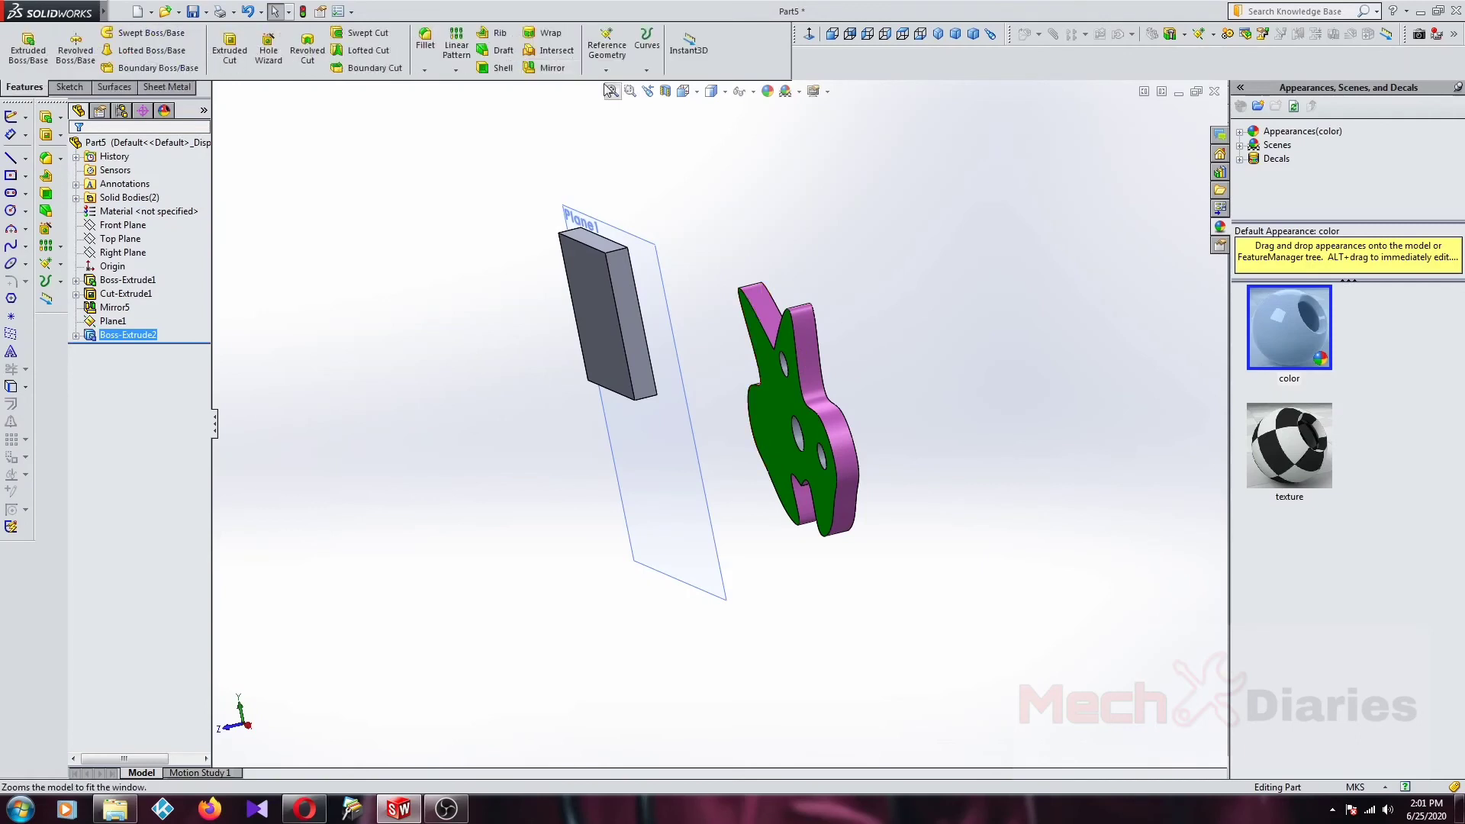
pyautogui.click(553, 67)
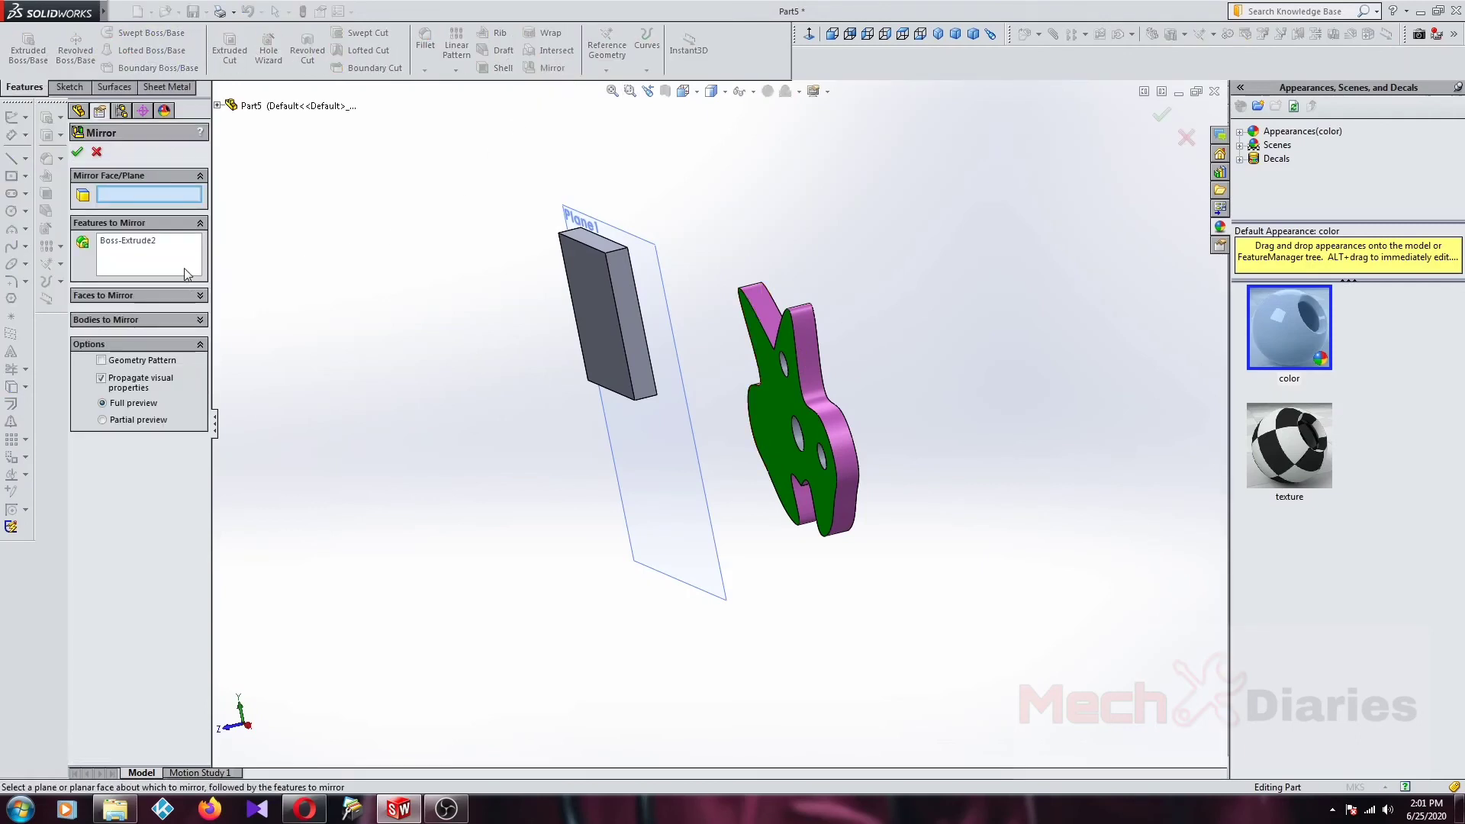
pyautogui.click(608, 335)
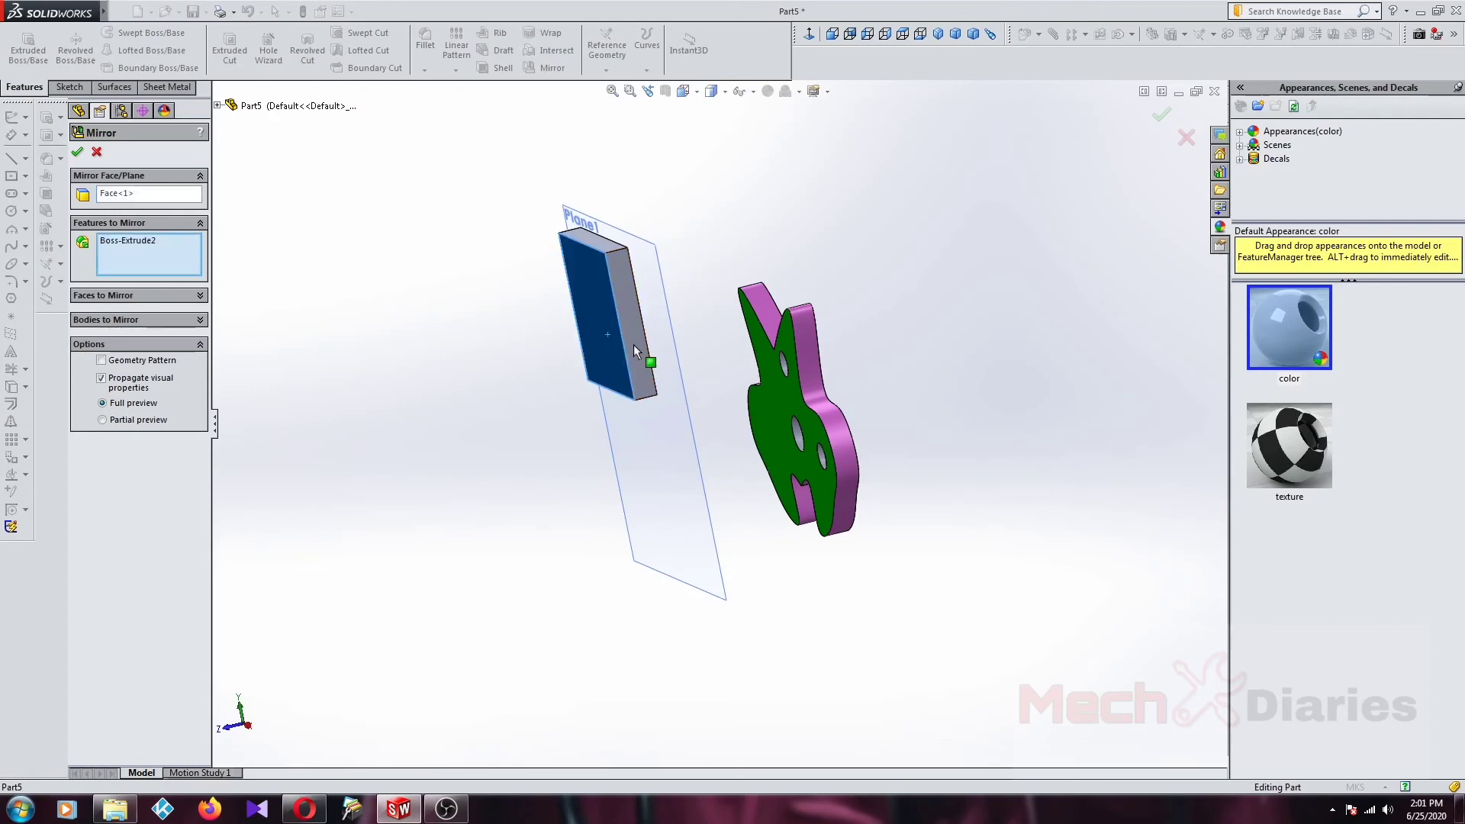
pyautogui.click(823, 398)
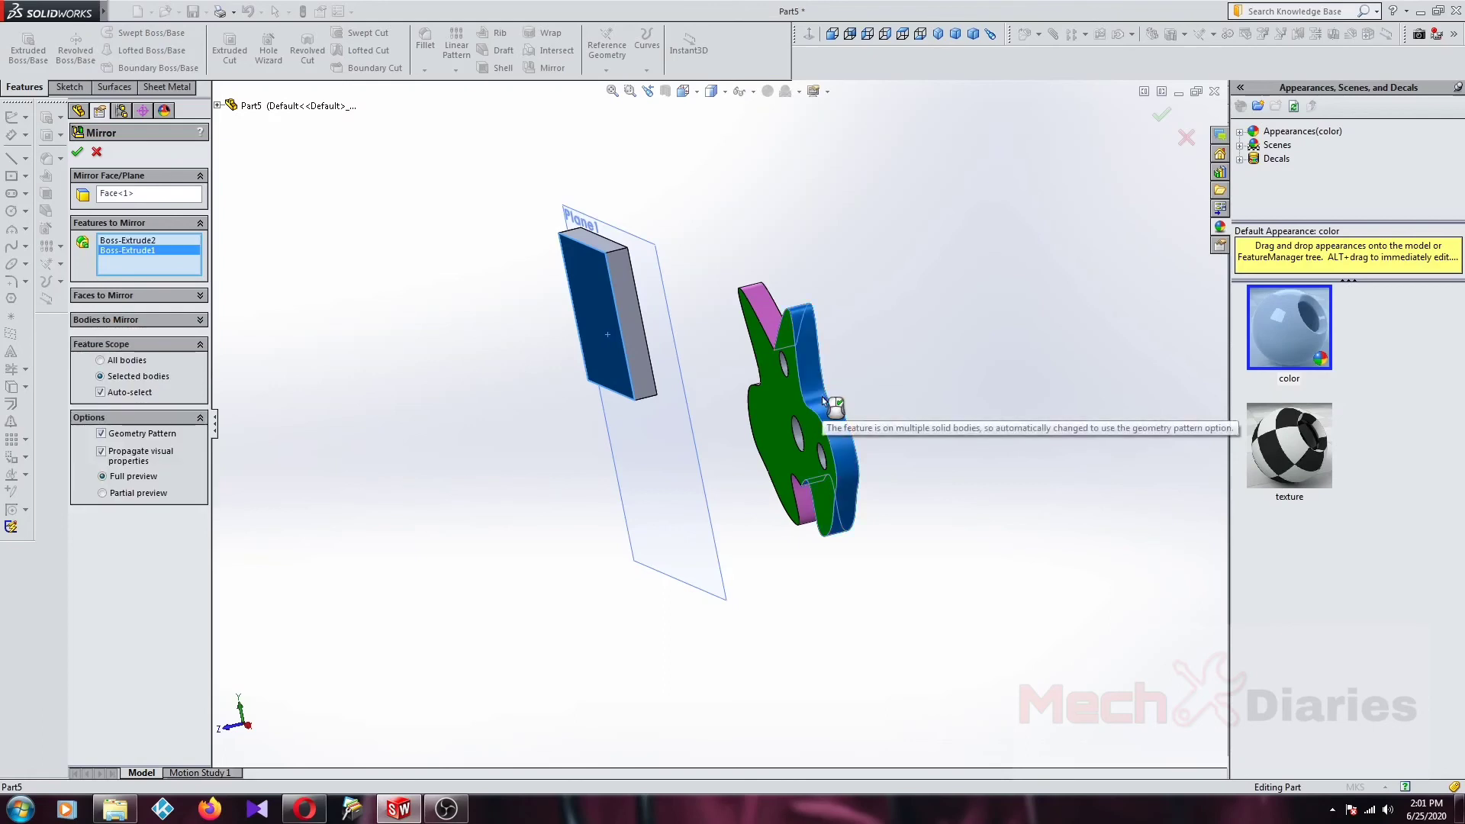
pyautogui.click(138, 320)
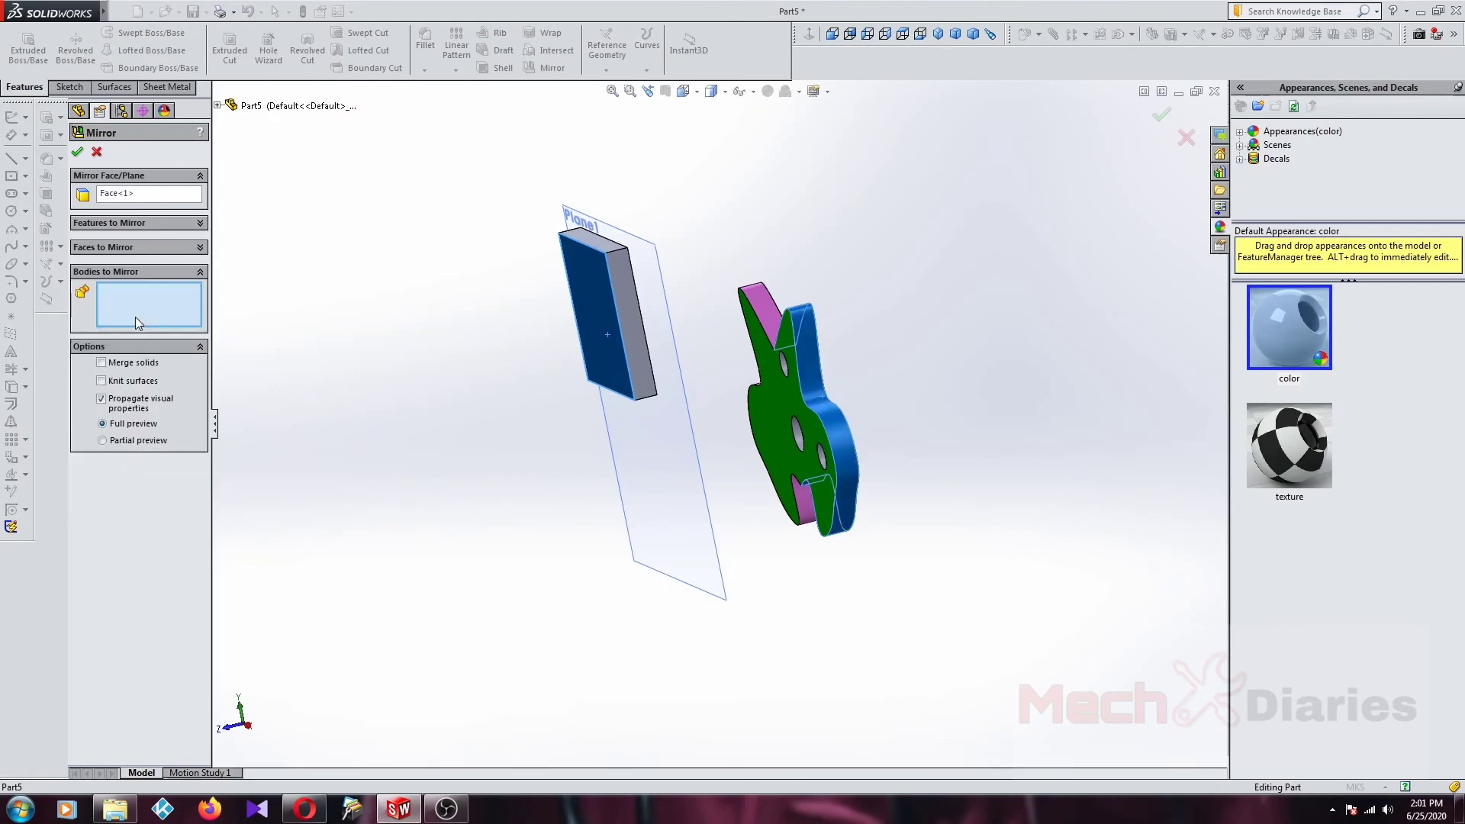
pyautogui.click(610, 279)
pyautogui.click(816, 406)
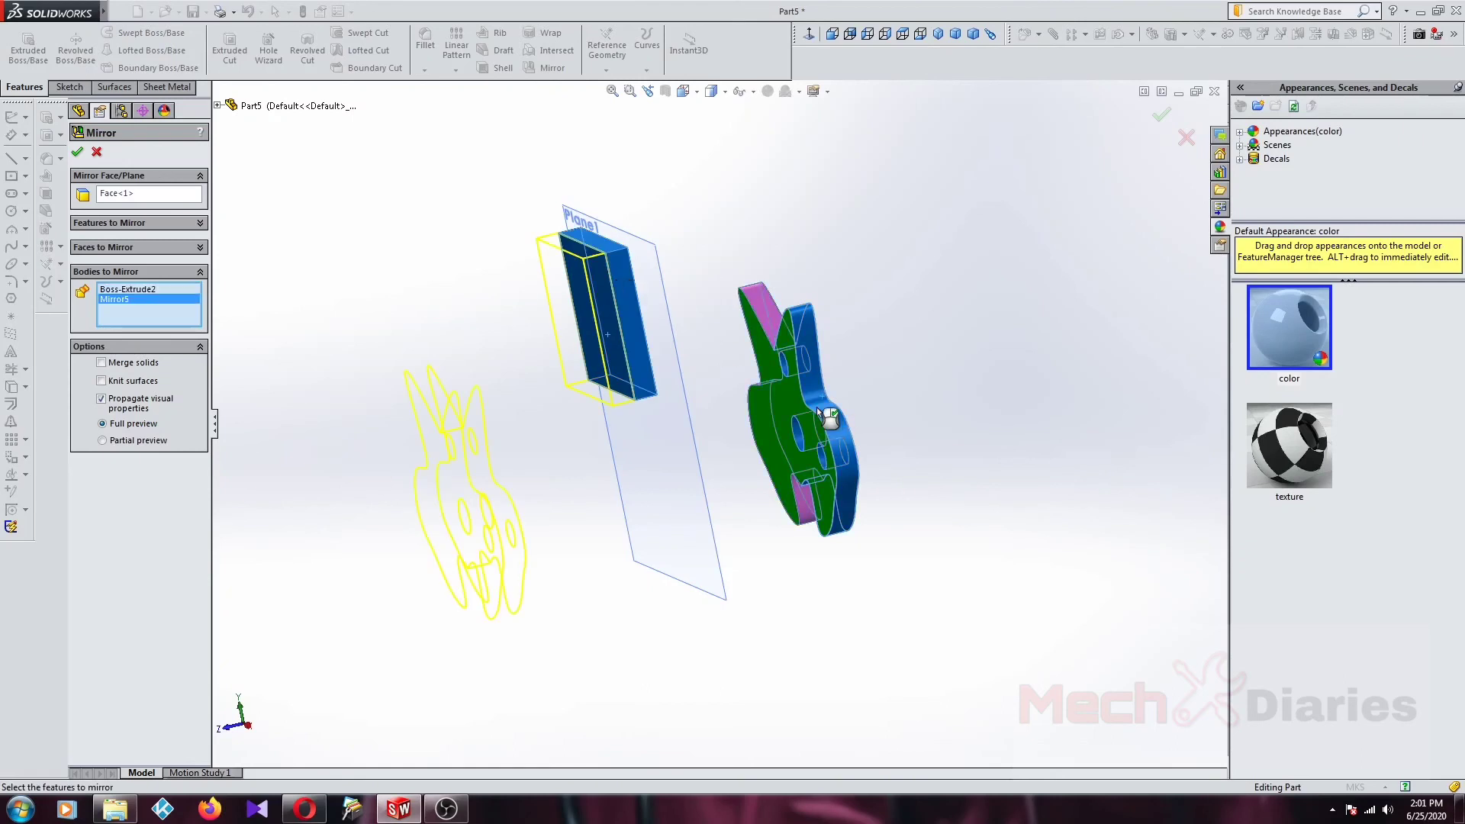
pyautogui.click(79, 155)
pyautogui.moveTo(618, 364); pyautogui.dragTo(612, 367, button='middle')
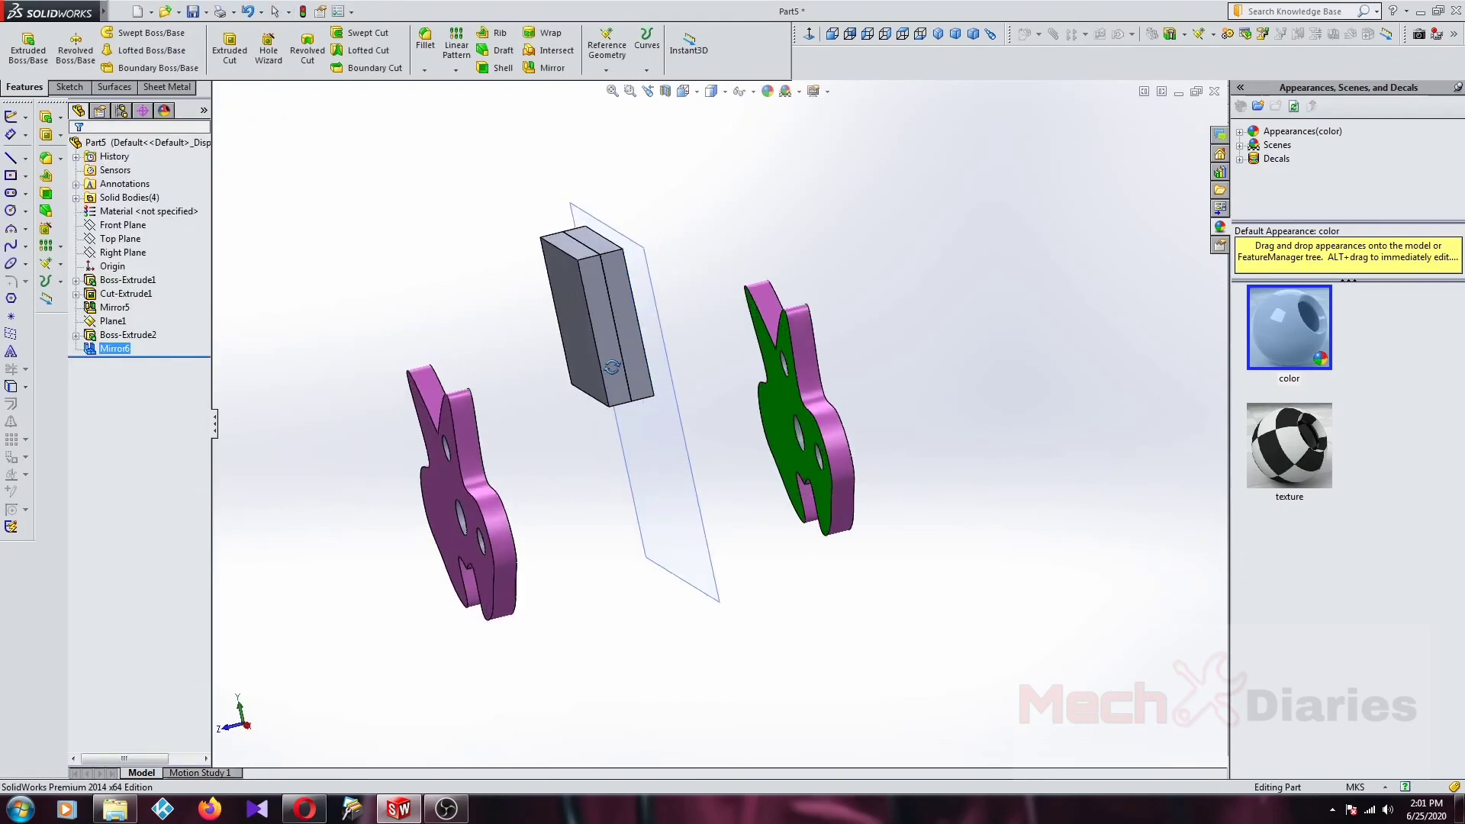
# Step: Try Merge solids on Mirror6, then keep the mirrored bodies separate after the error
pyautogui.rightClick(128, 349)
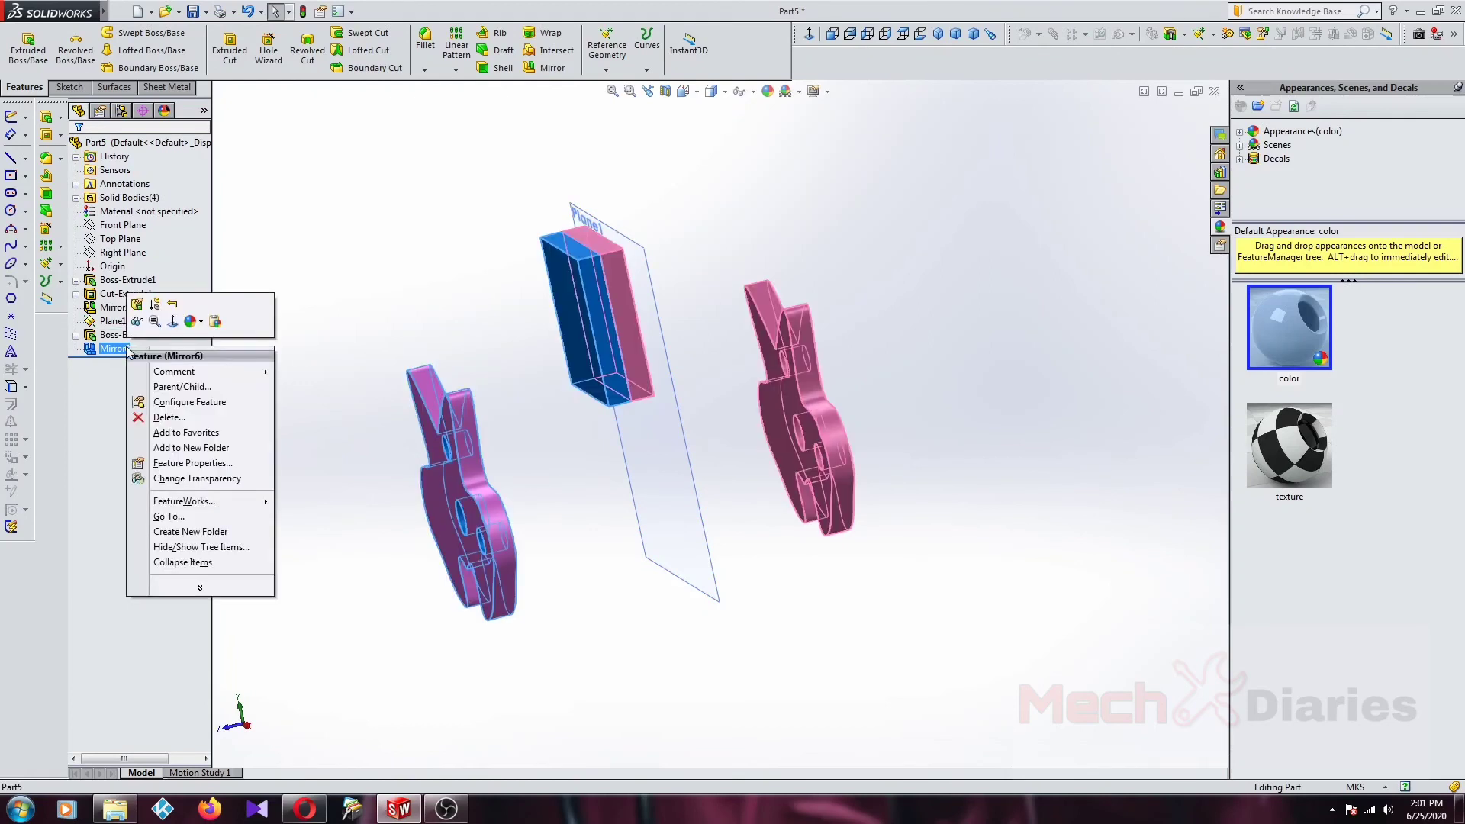
pyautogui.click(138, 305)
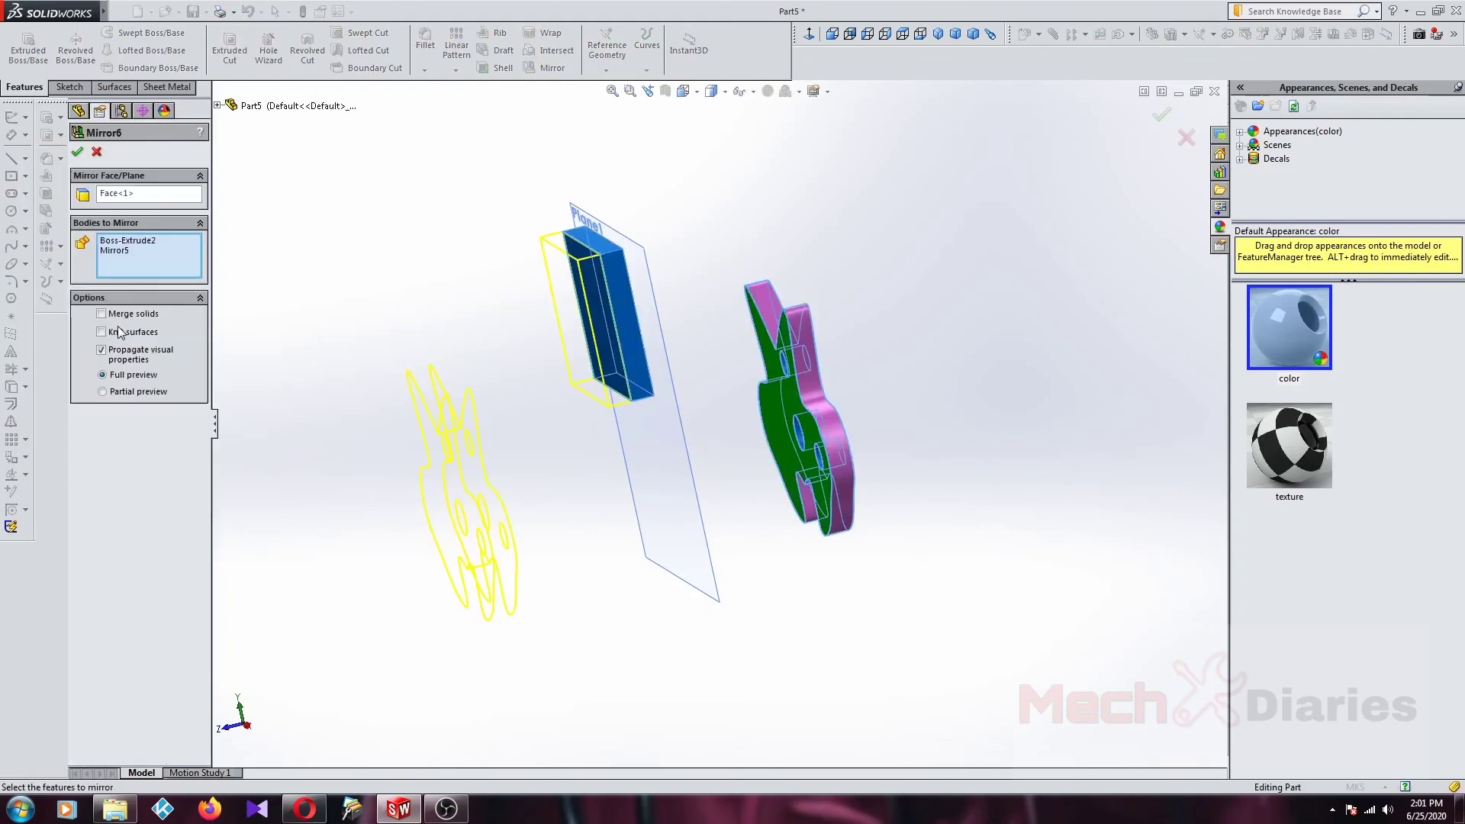
pyautogui.click(103, 315)
pyautogui.click(77, 152)
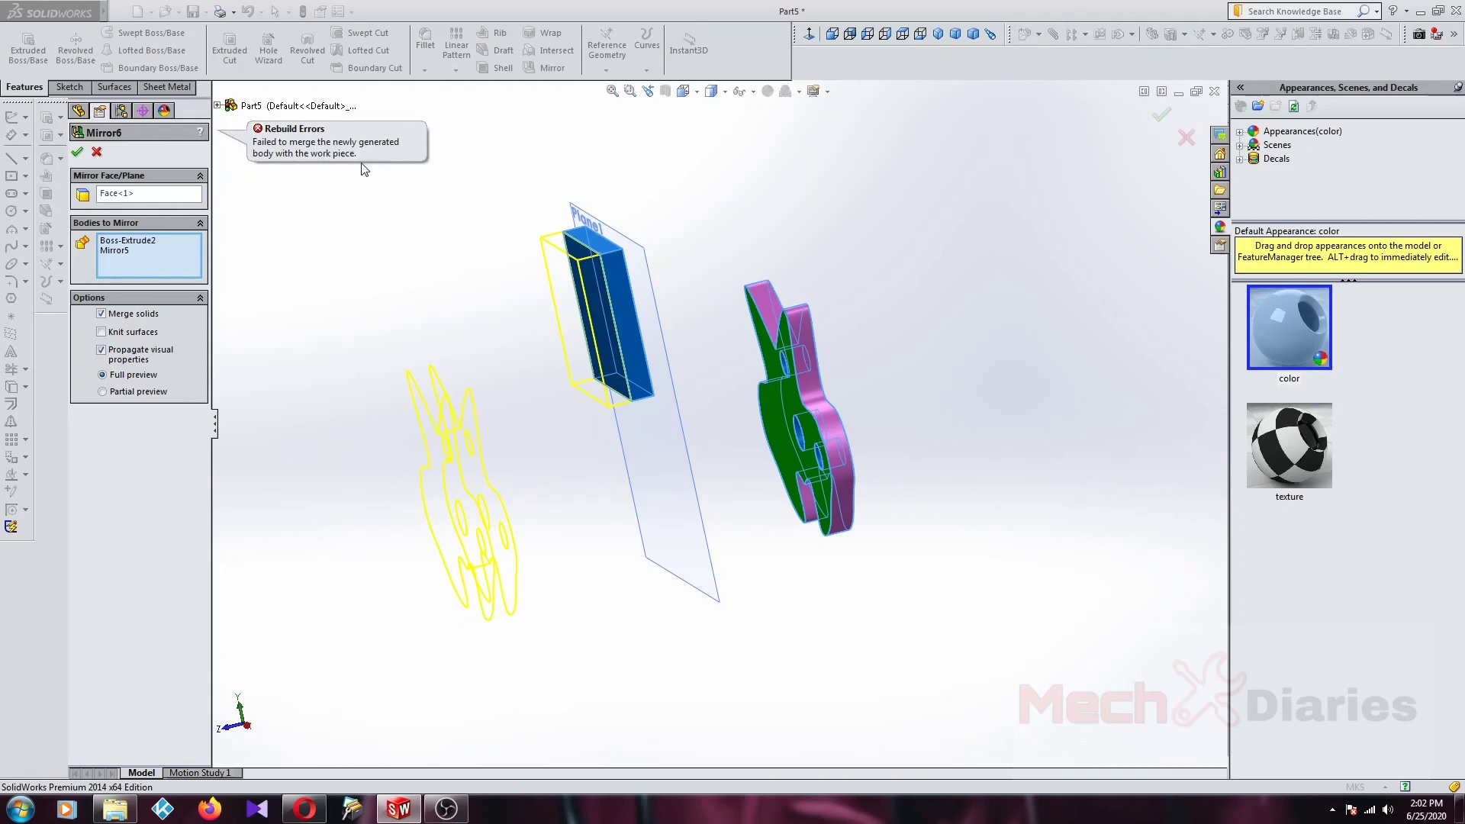
pyautogui.click(101, 314)
pyautogui.click(77, 152)
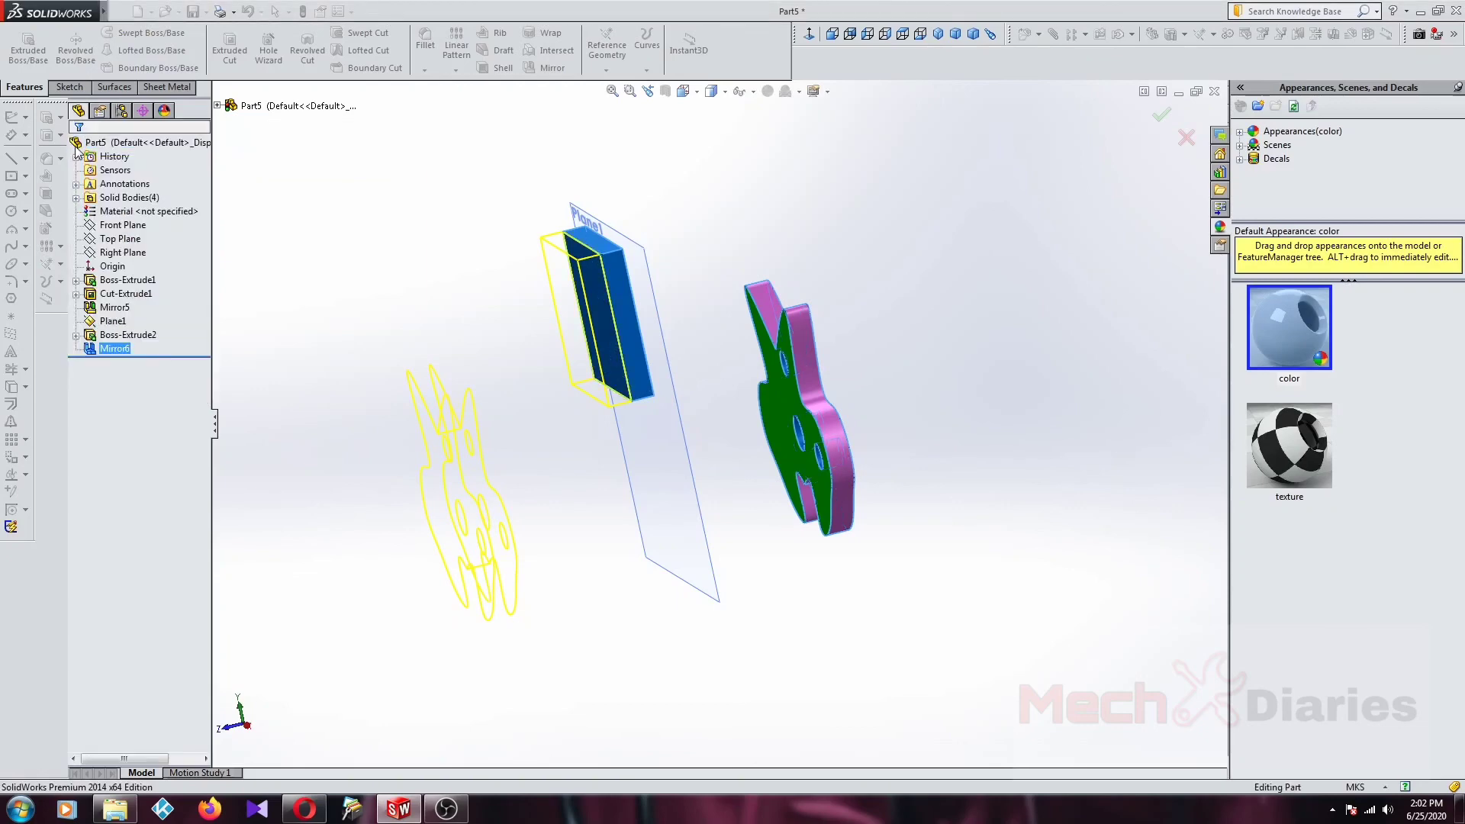
# Step: Turn off Propagate visual properties in Mirror6 so the mirrored plate appears plain gray
pyautogui.rightClick(107, 348)
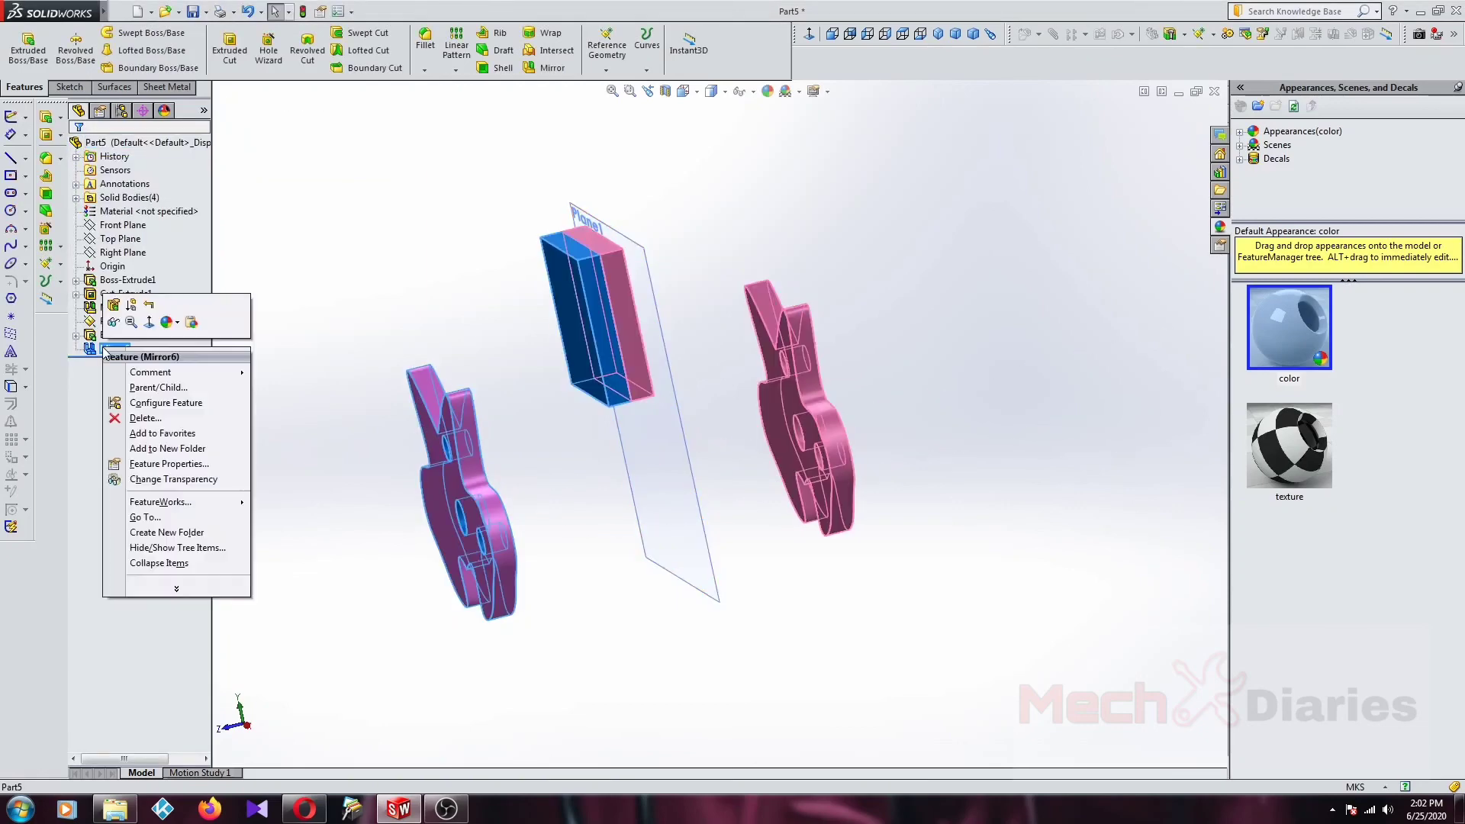
pyautogui.click(114, 305)
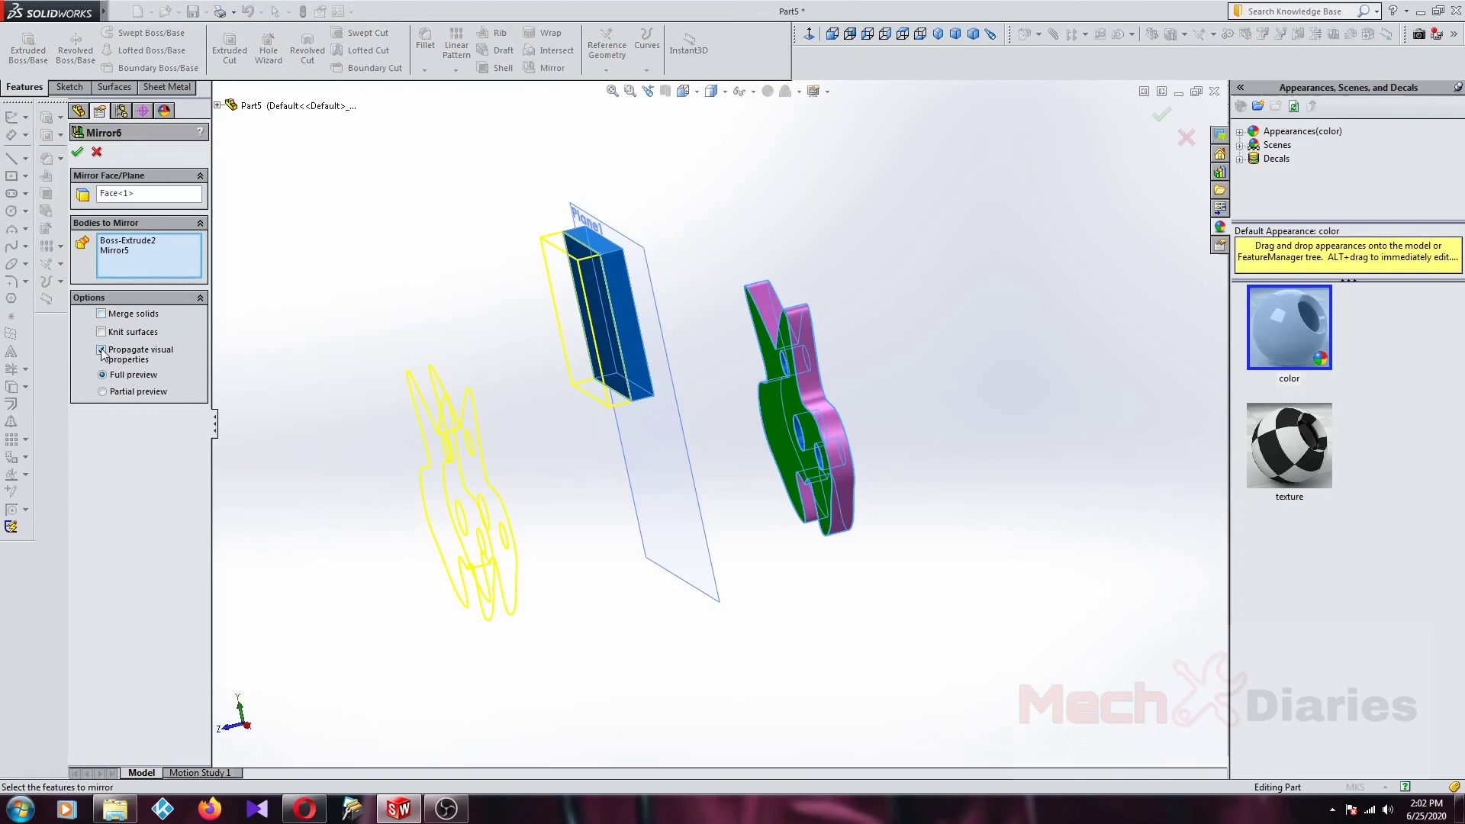
pyautogui.click(77, 152)
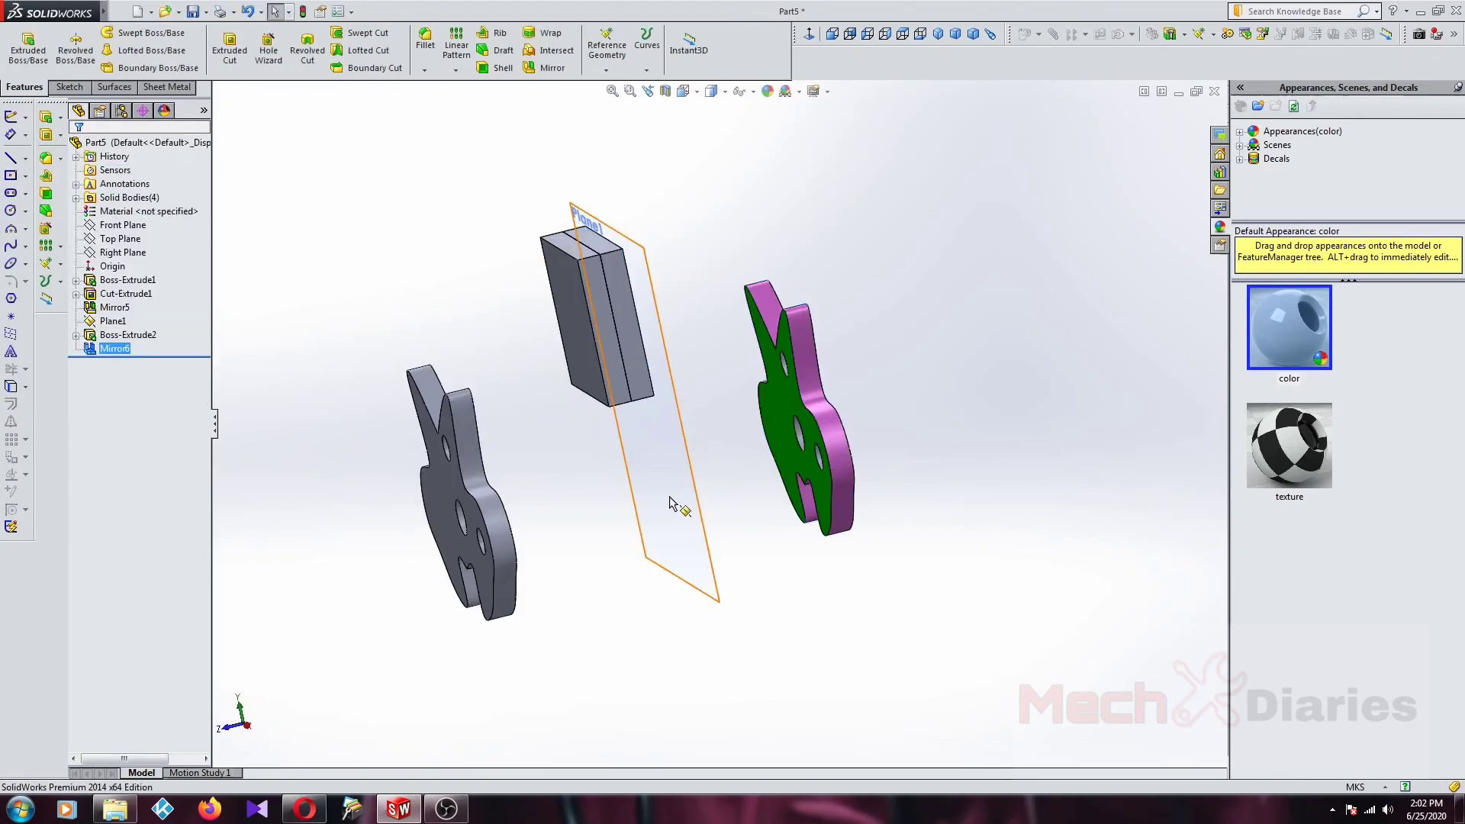
pyautogui.moveTo(664, 527)
pyautogui.mouseDown(button='middle')
pyautogui.moveTo(579, 489)
pyautogui.moveTo(834, 415)
pyautogui.mouseUp(button='middle')
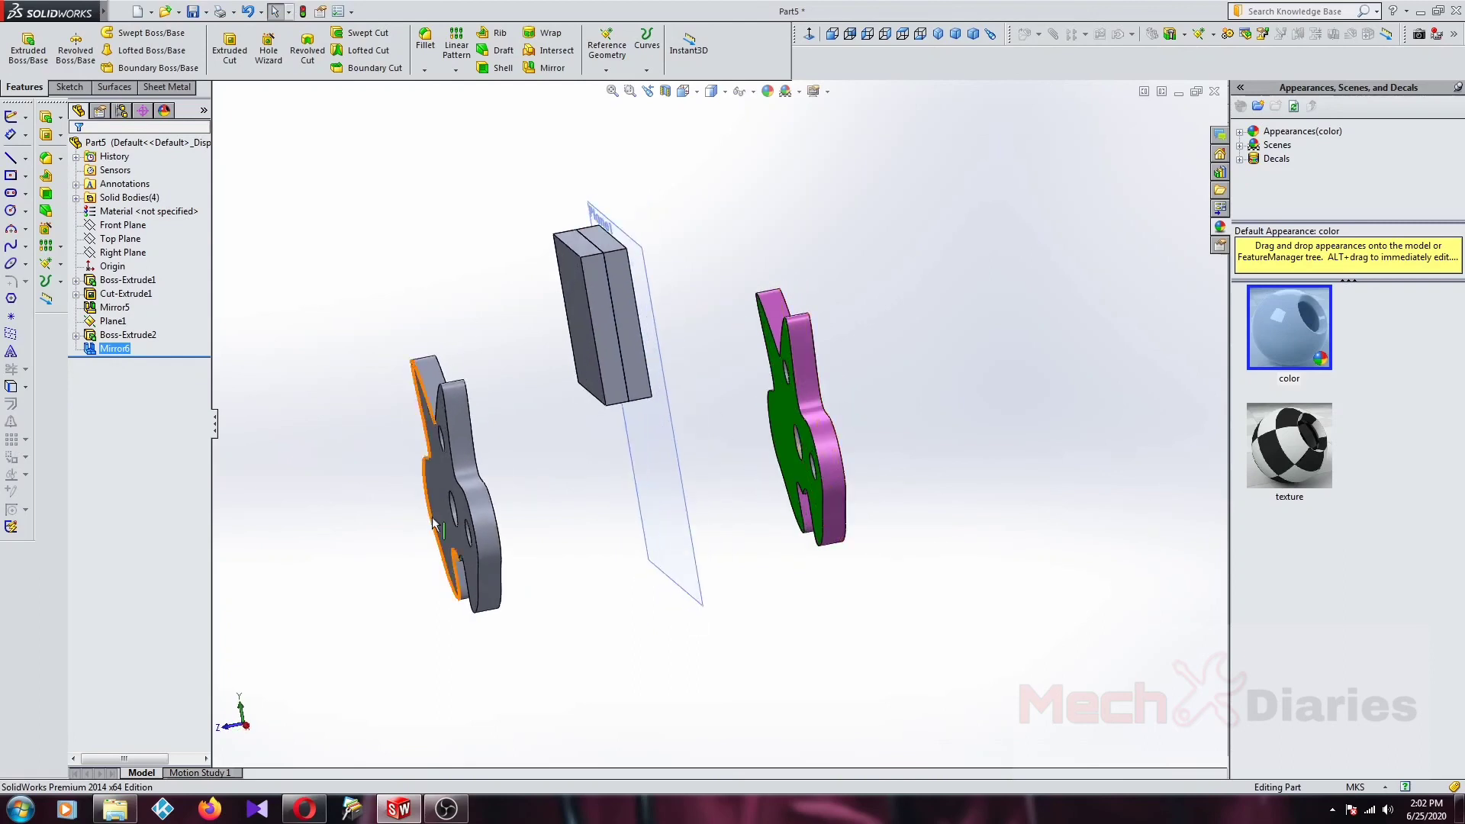